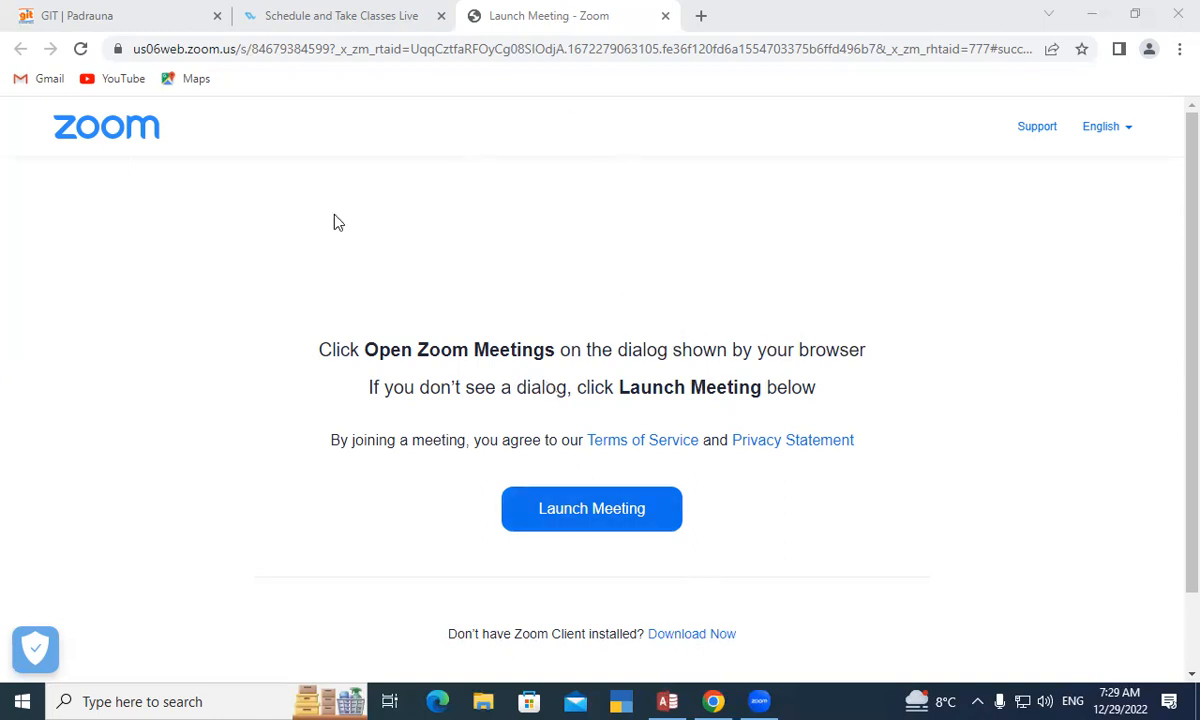
- Bring the Access Database14 window, showing the empty Table1, to the front
key(alt+Tab)
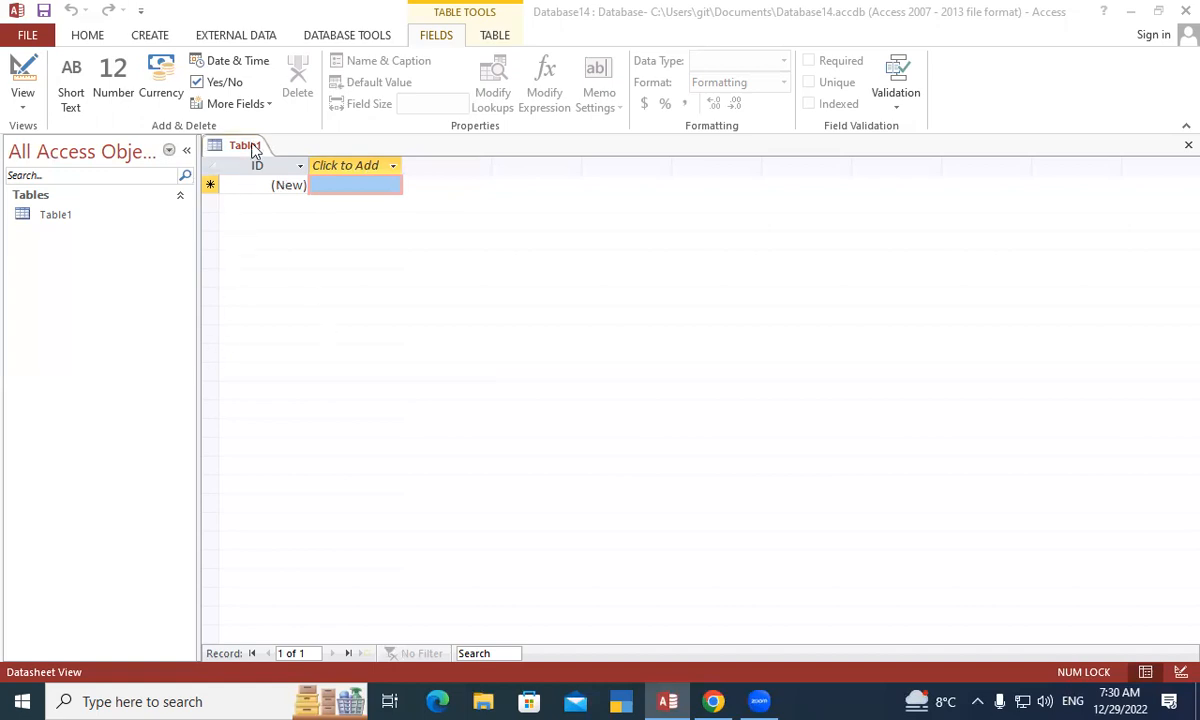
- Switch Table1 to Design View and save it under the name Table1
right_click(254, 148)
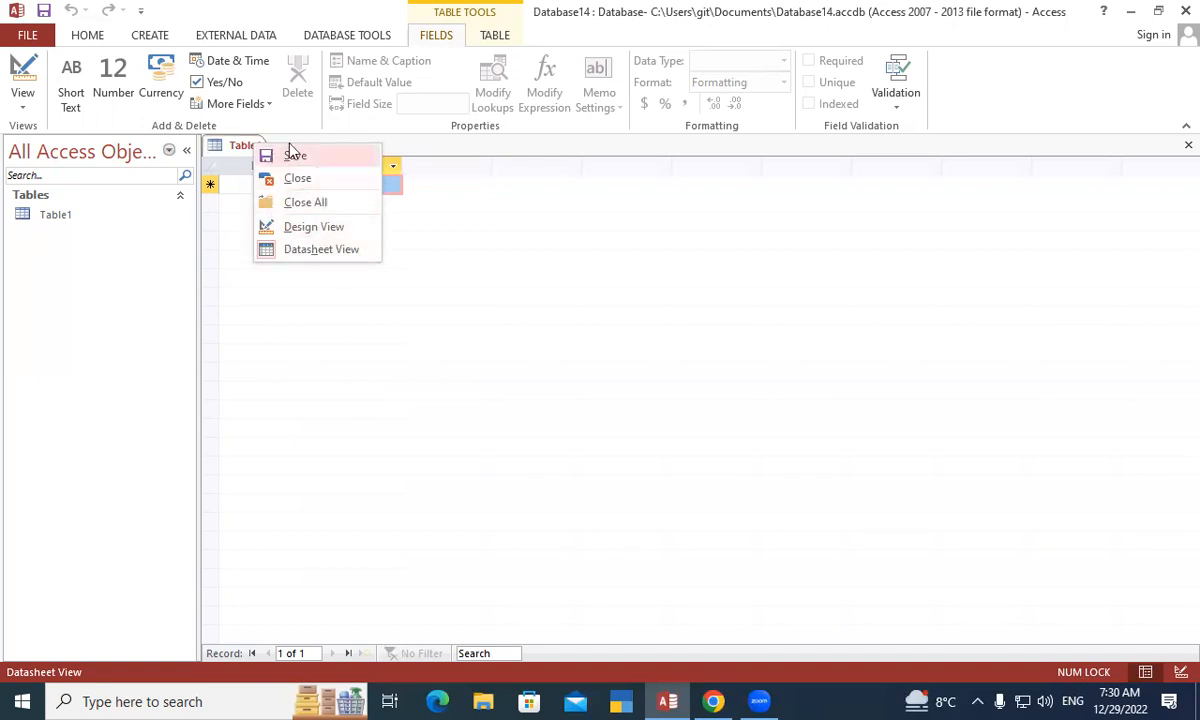
click(300, 228)
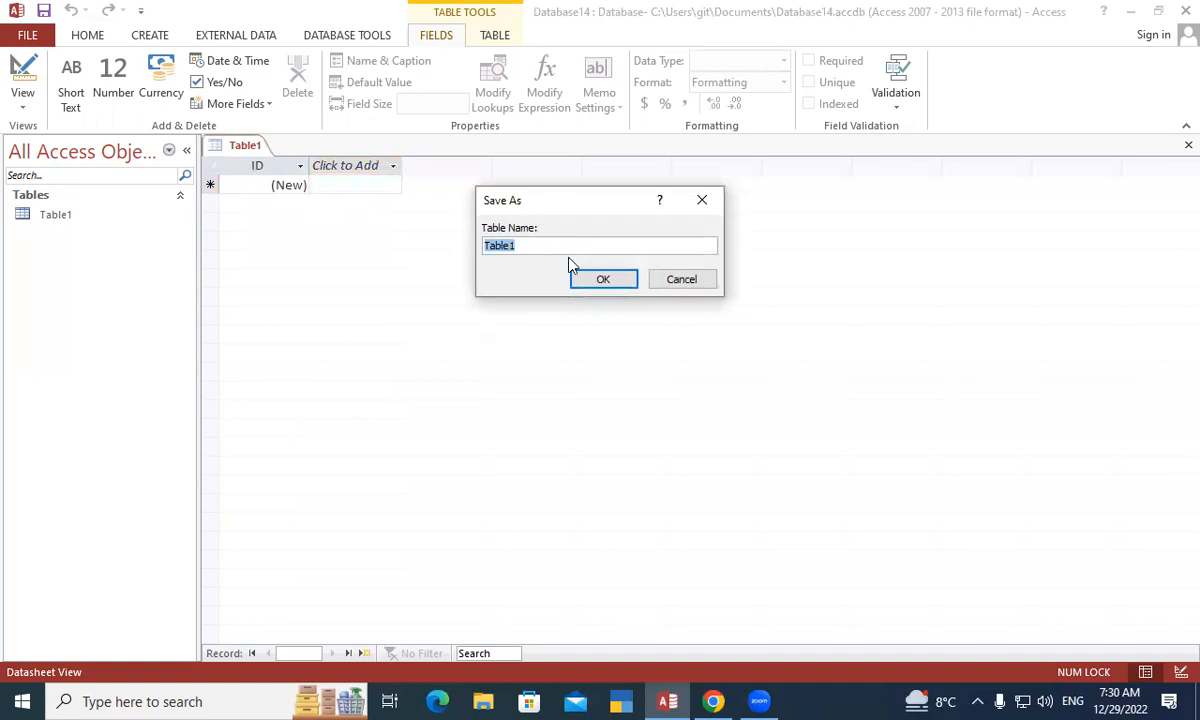
drag(546, 200, 537, 135)
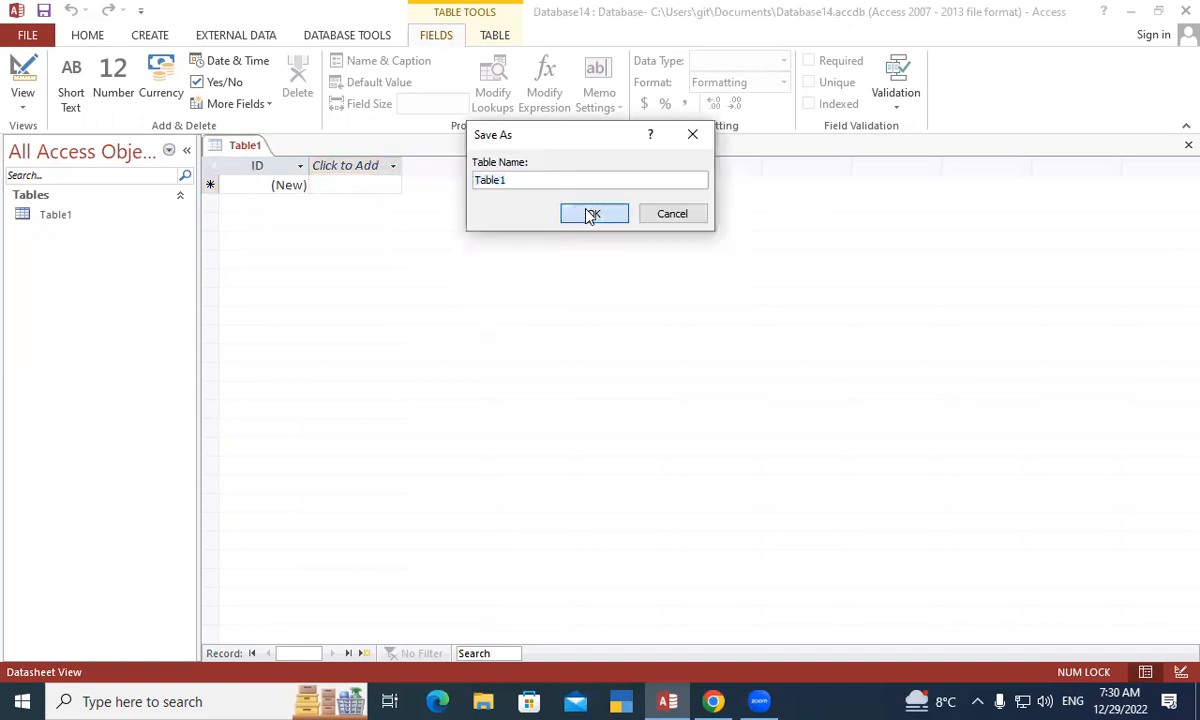
click(590, 215)
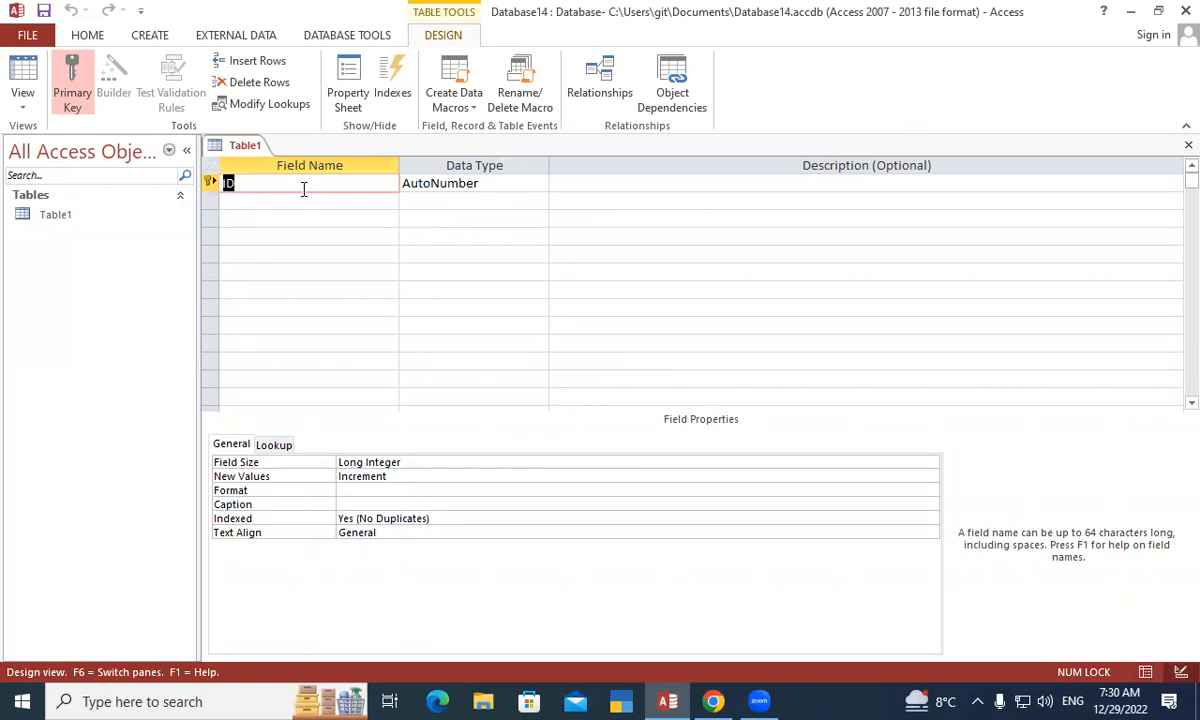
- Rename the ID field to Roll No with data type Number
text(Roll Nu)
key(BackSpace)
text(o)
key(Tab)
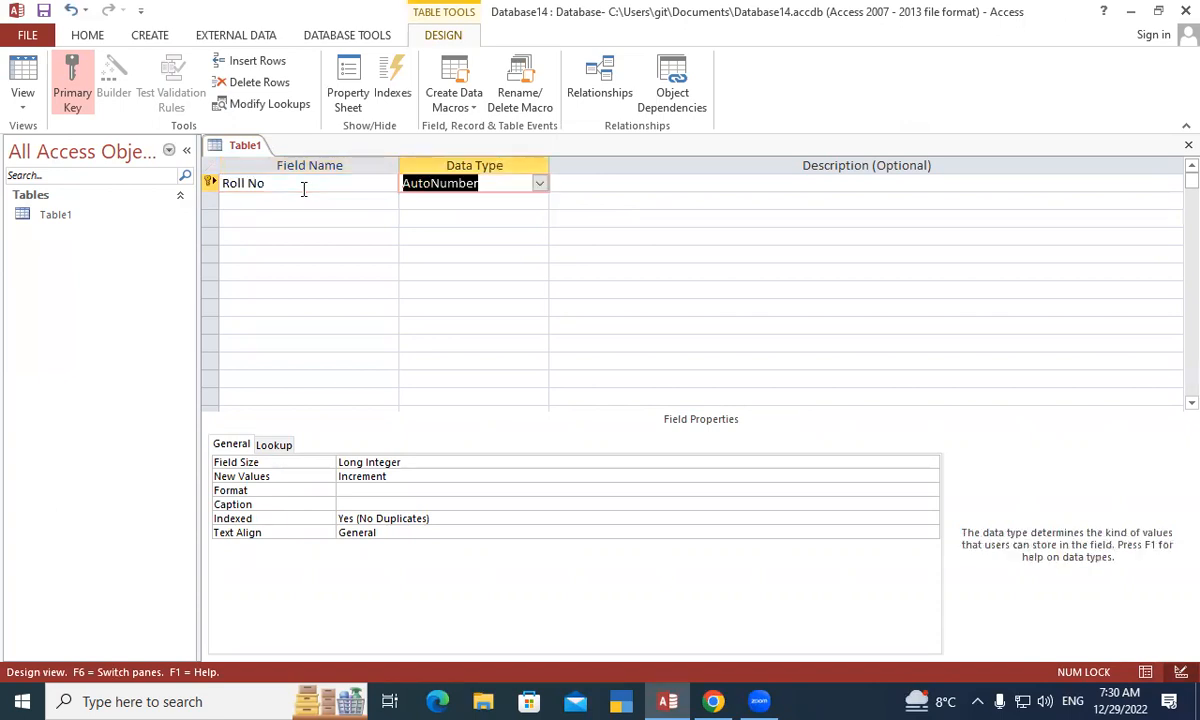
text(Number)
key(Tab)
- Add Student Name, Address and Course as Short Text fields
key(Tab)
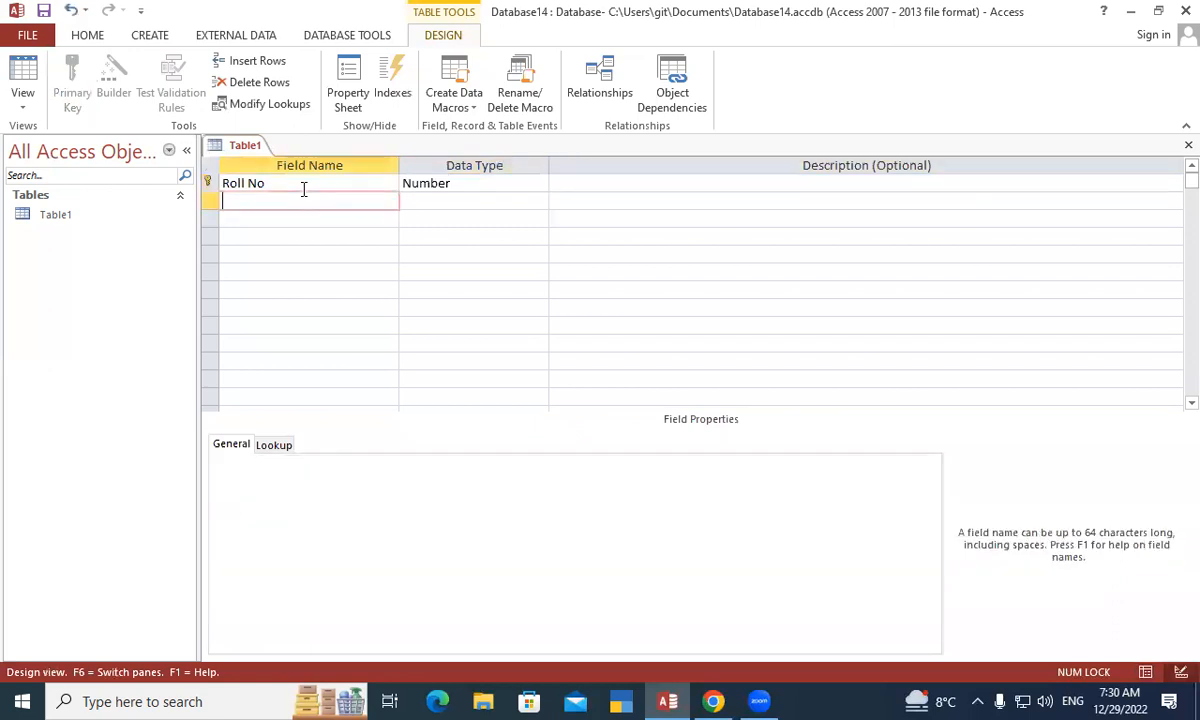
text(Student Name)
key(Tab)
key(Tab)
key(Tab)
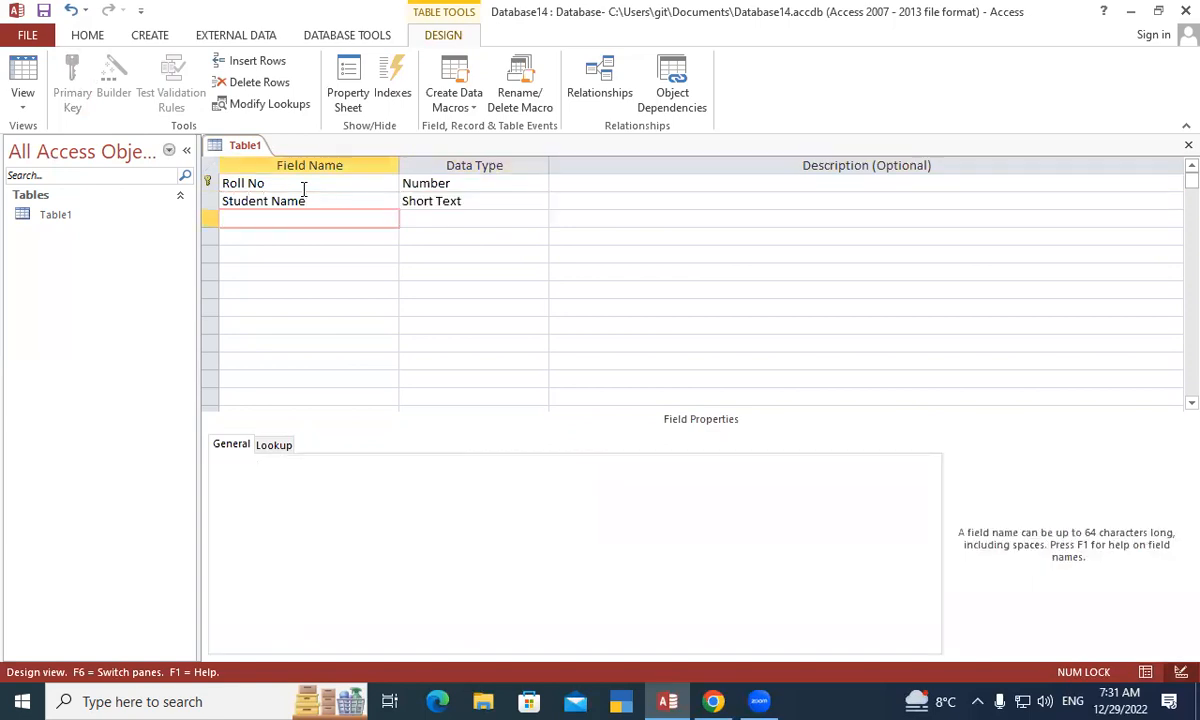
text(Address)
key(Tab)
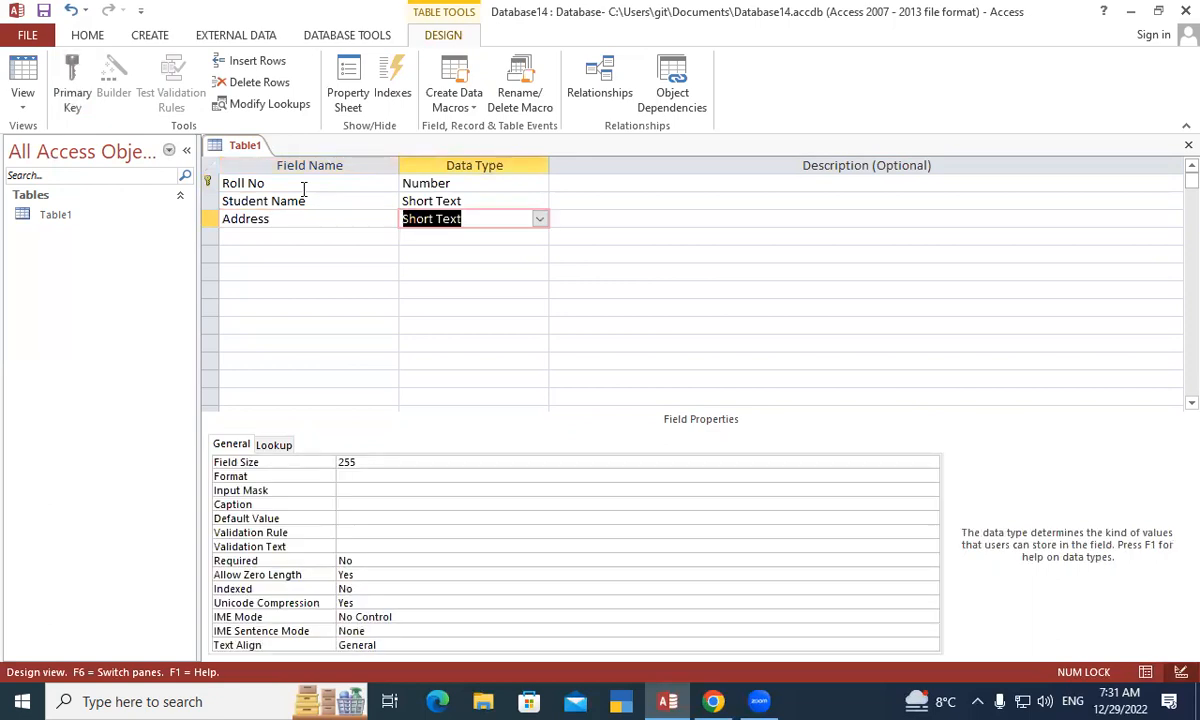
key(Tab)
key(Tab)
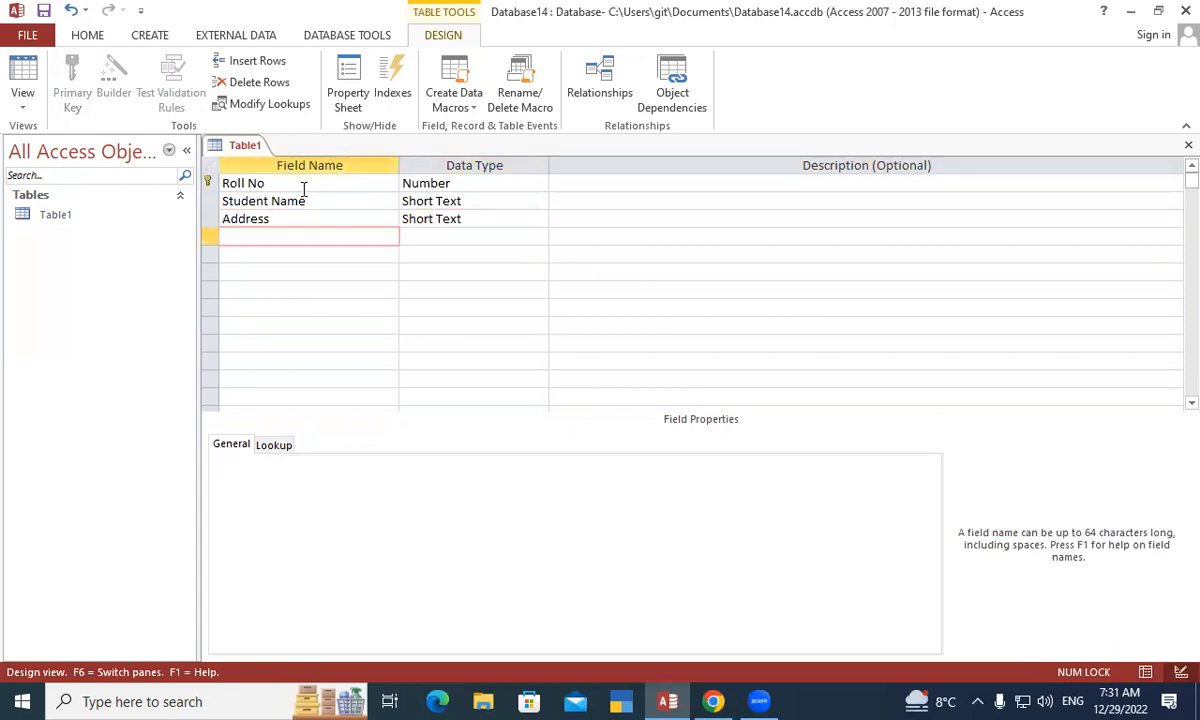
text(Course)
key(Tab)
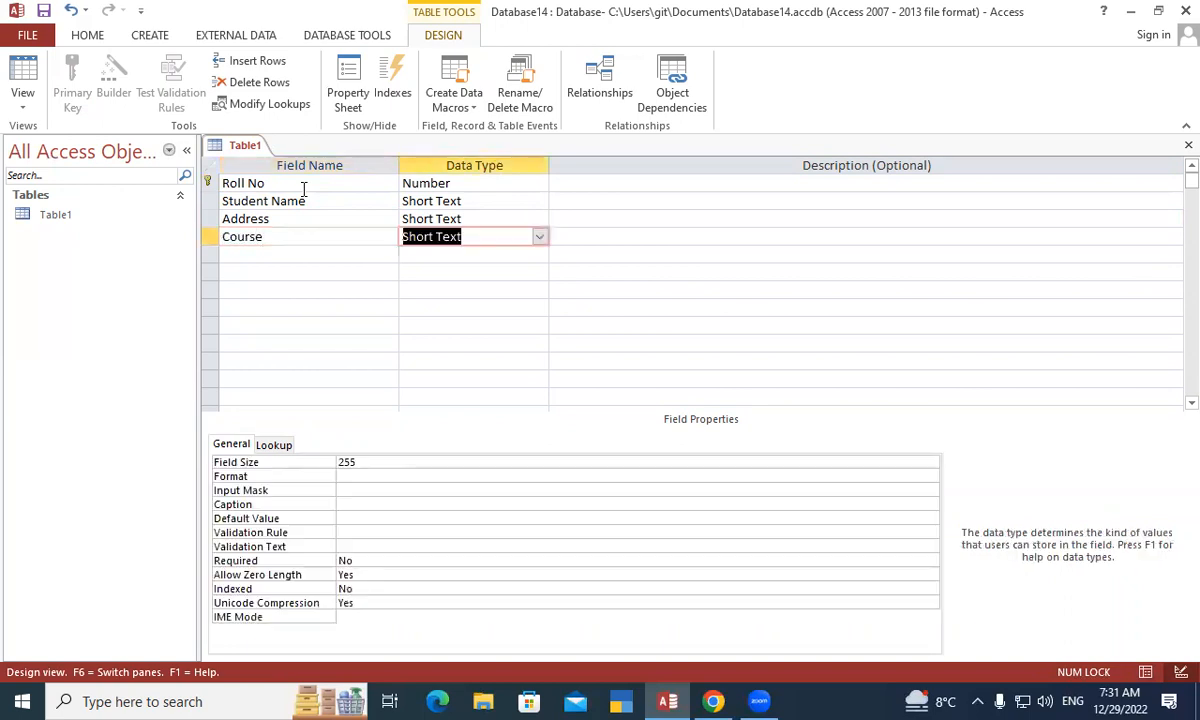
key(Tab)
key(Tab)
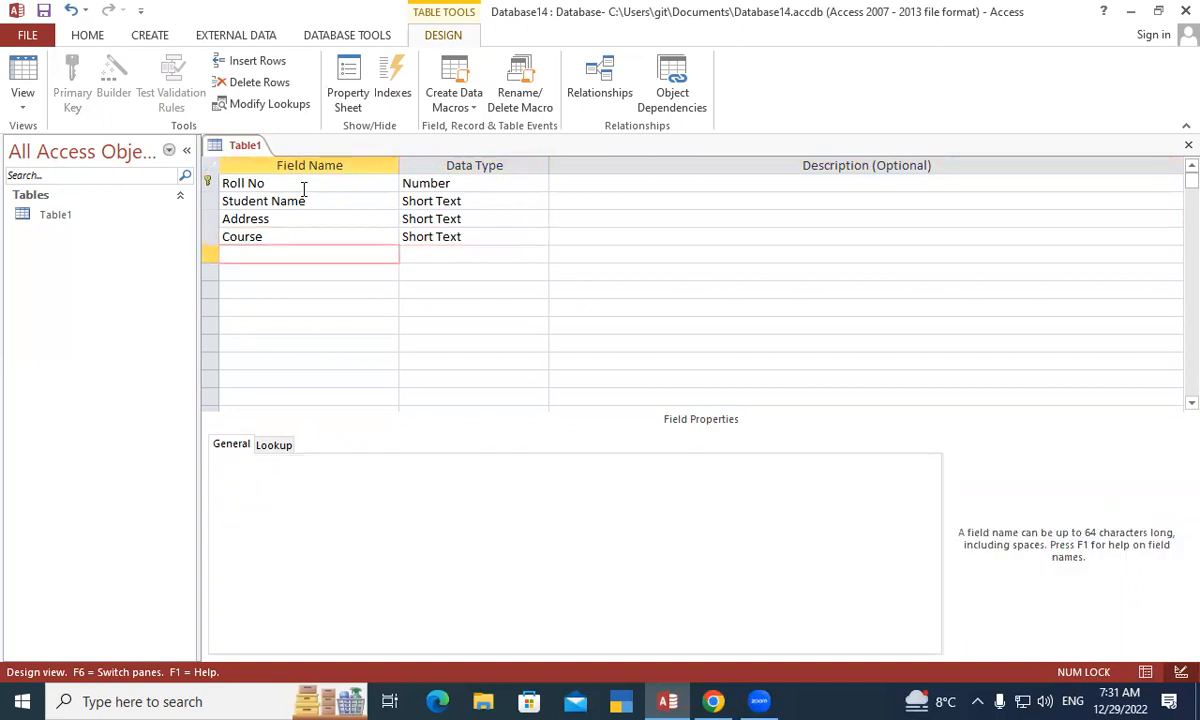
- Save the Table1 design and close the table
right_click(232, 145)
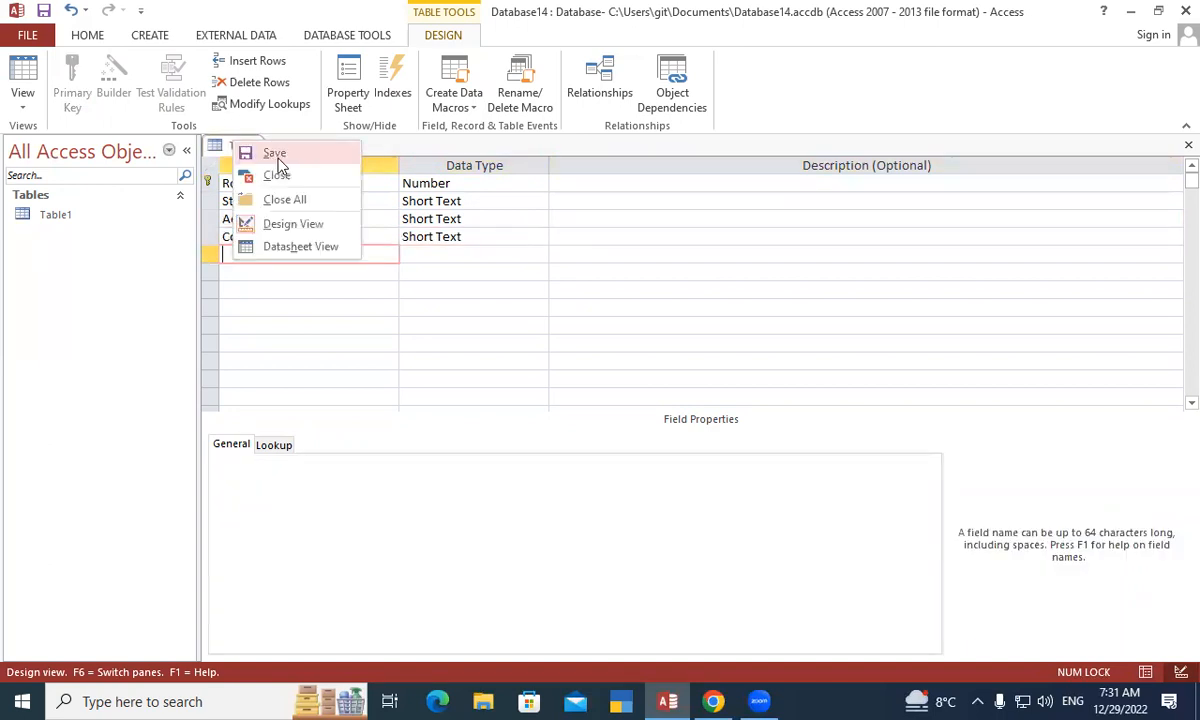
click(278, 153)
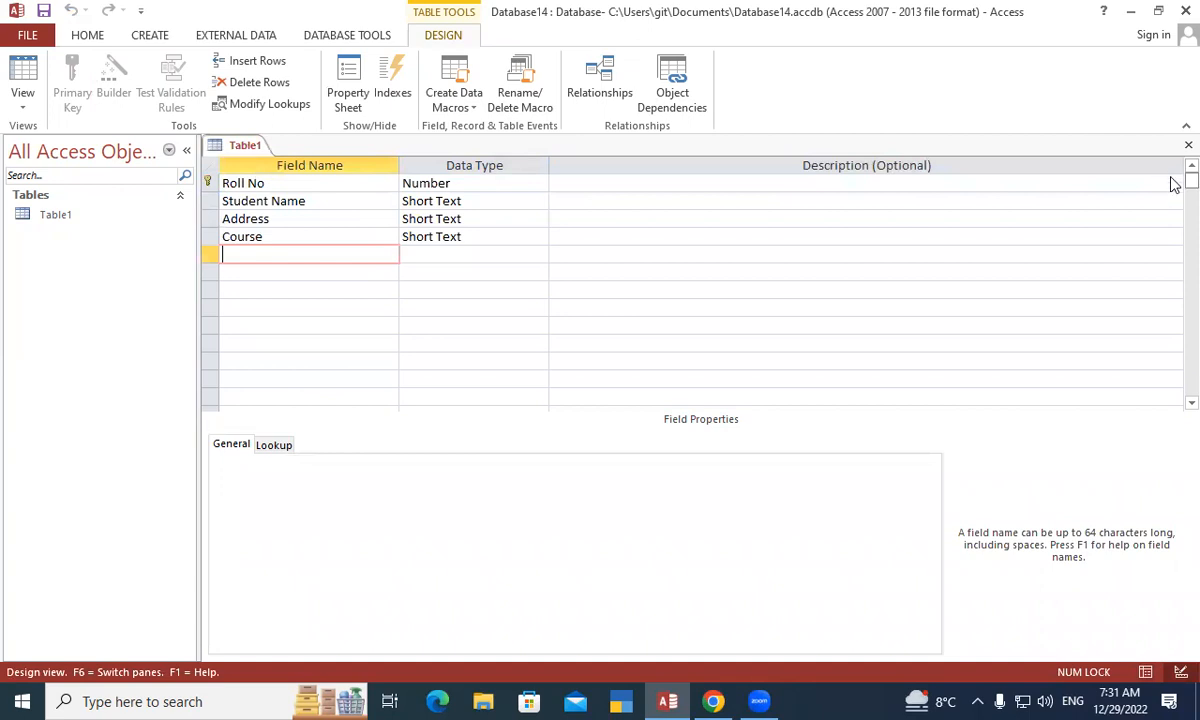
click(1188, 145)
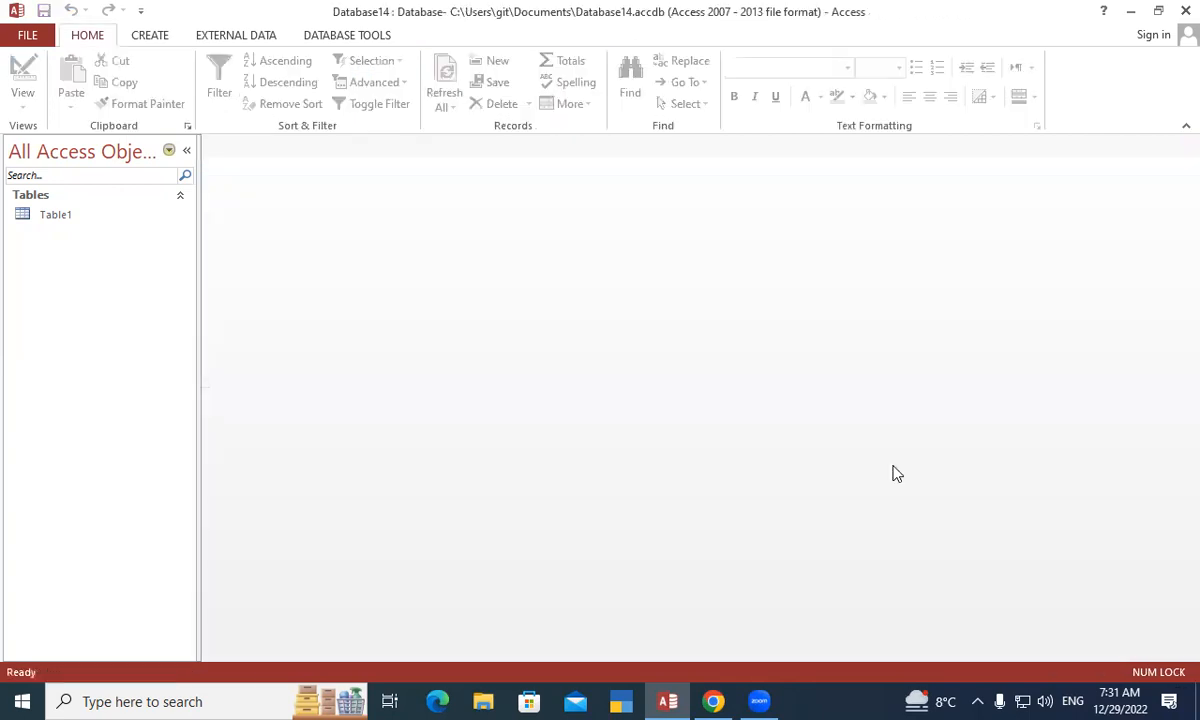
- Create a new blank table and save it as Table2 in Design View
click(150, 38)
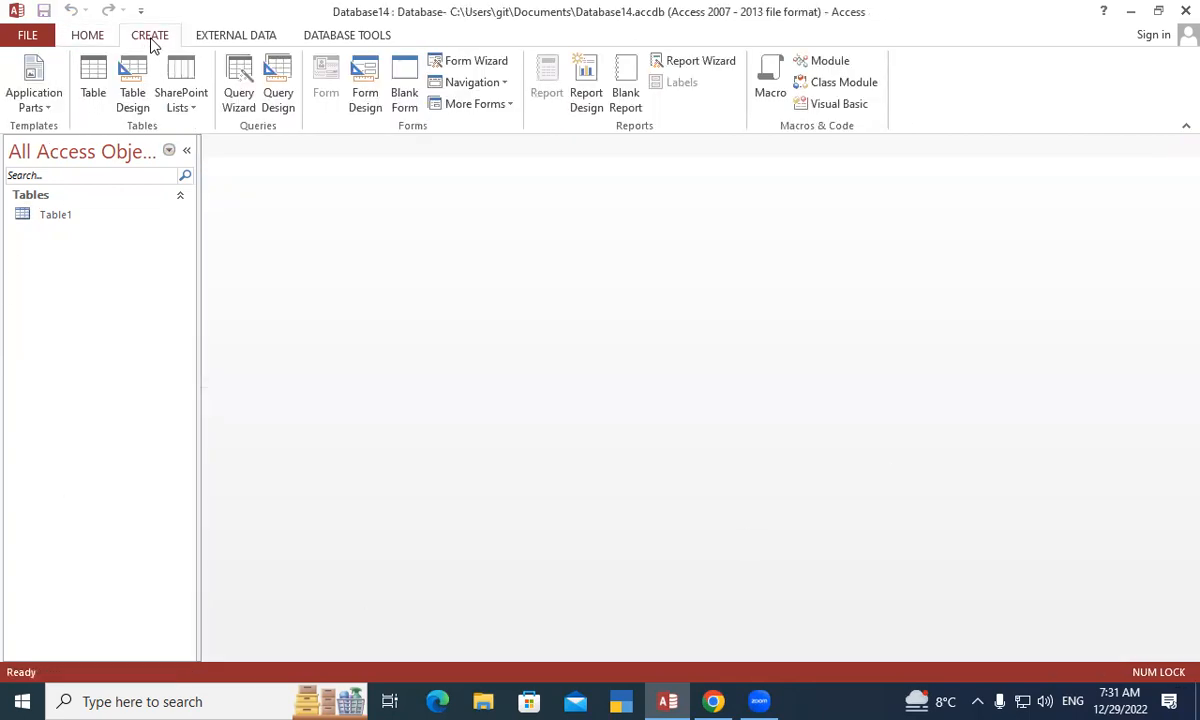
click(94, 82)
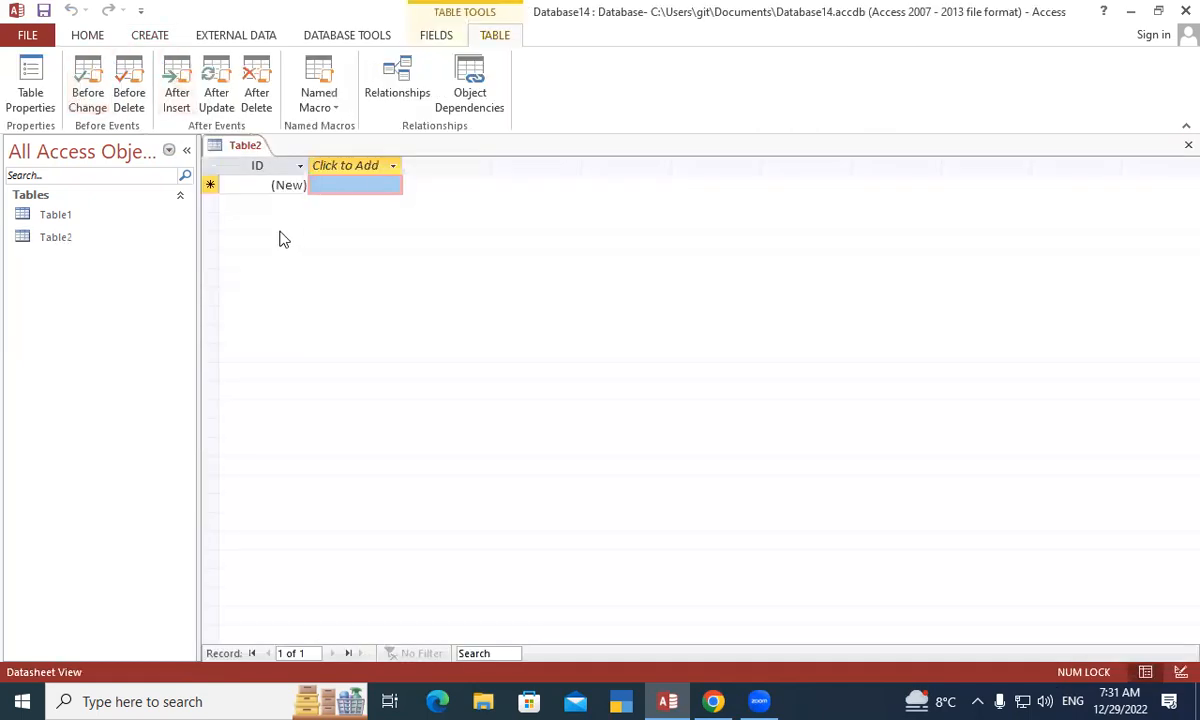
right_click(250, 148)
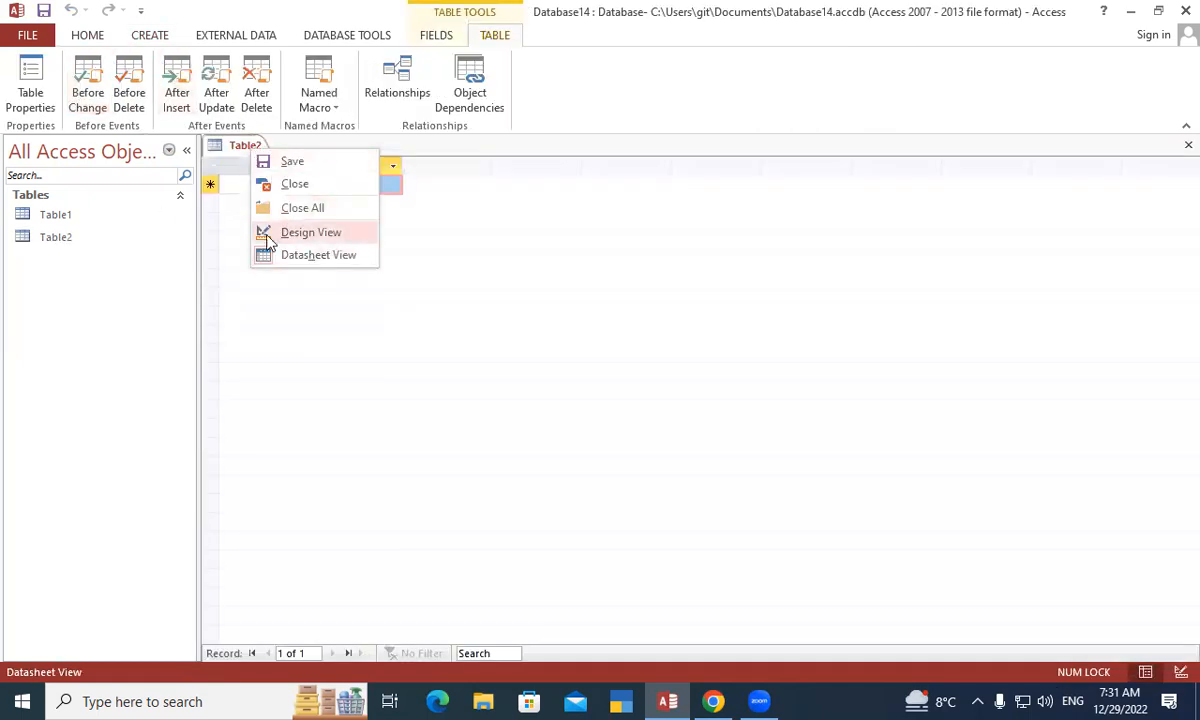
click(320, 236)
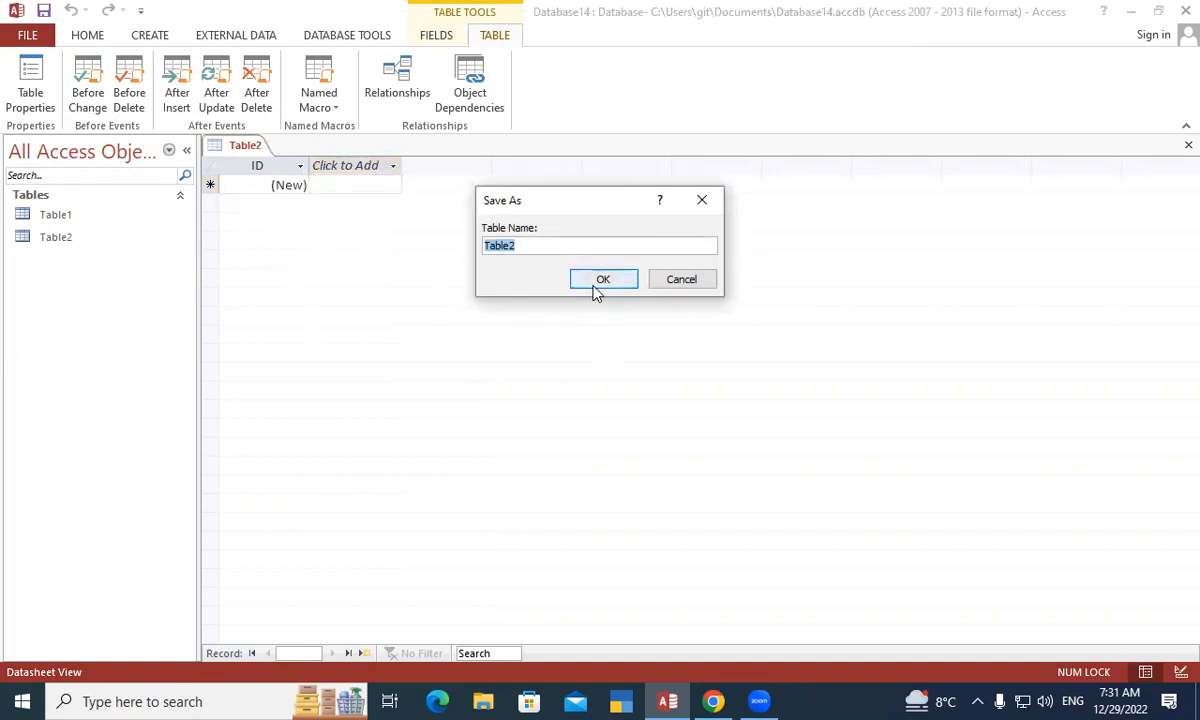
click(614, 284)
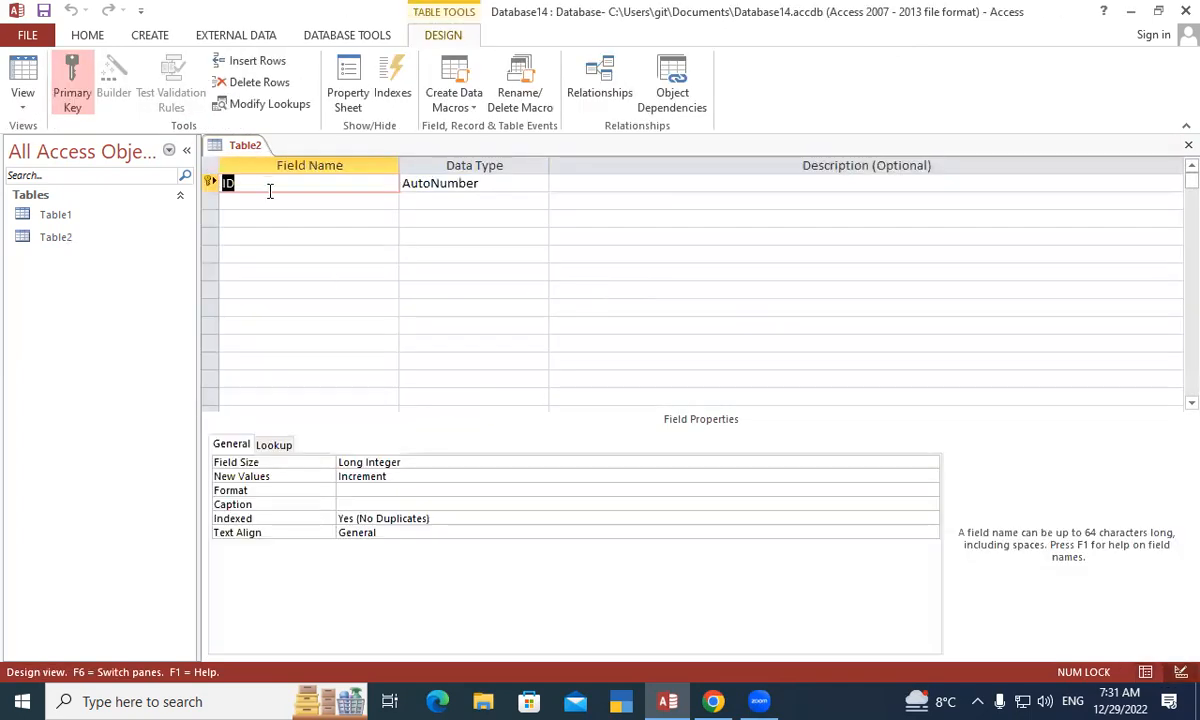
- Rename Table2's first field to Roll No with data type Number
text(Roll No)
key(Tab)
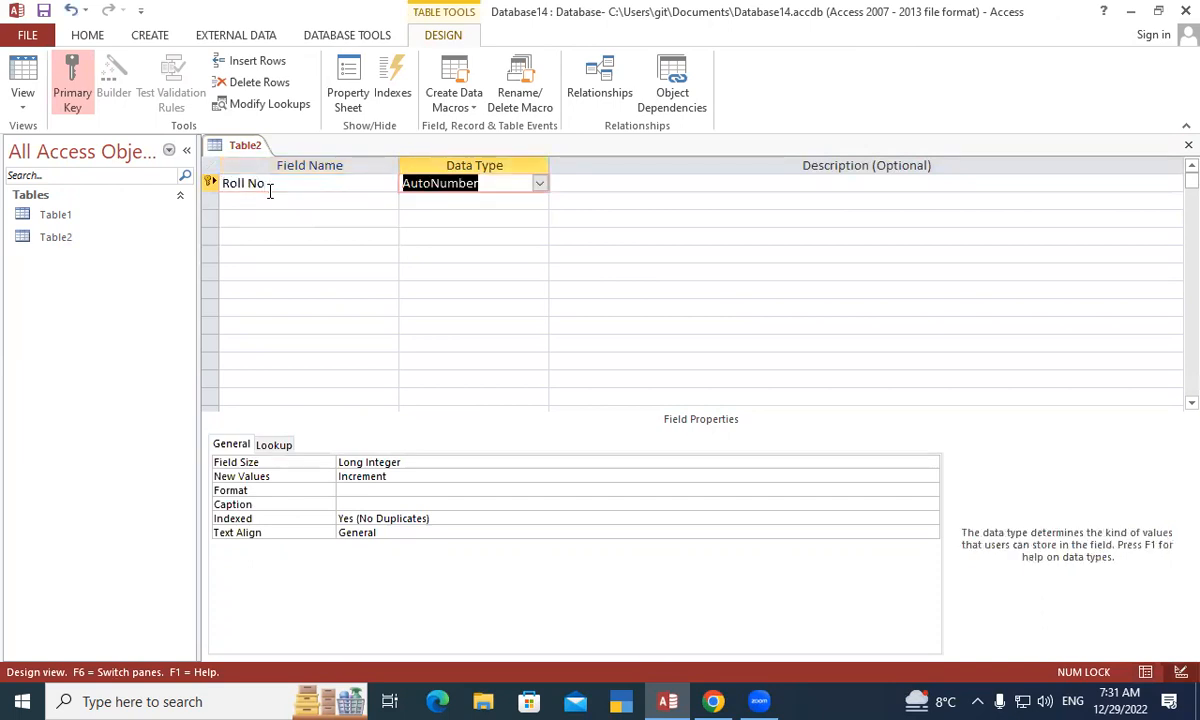
text(Number)
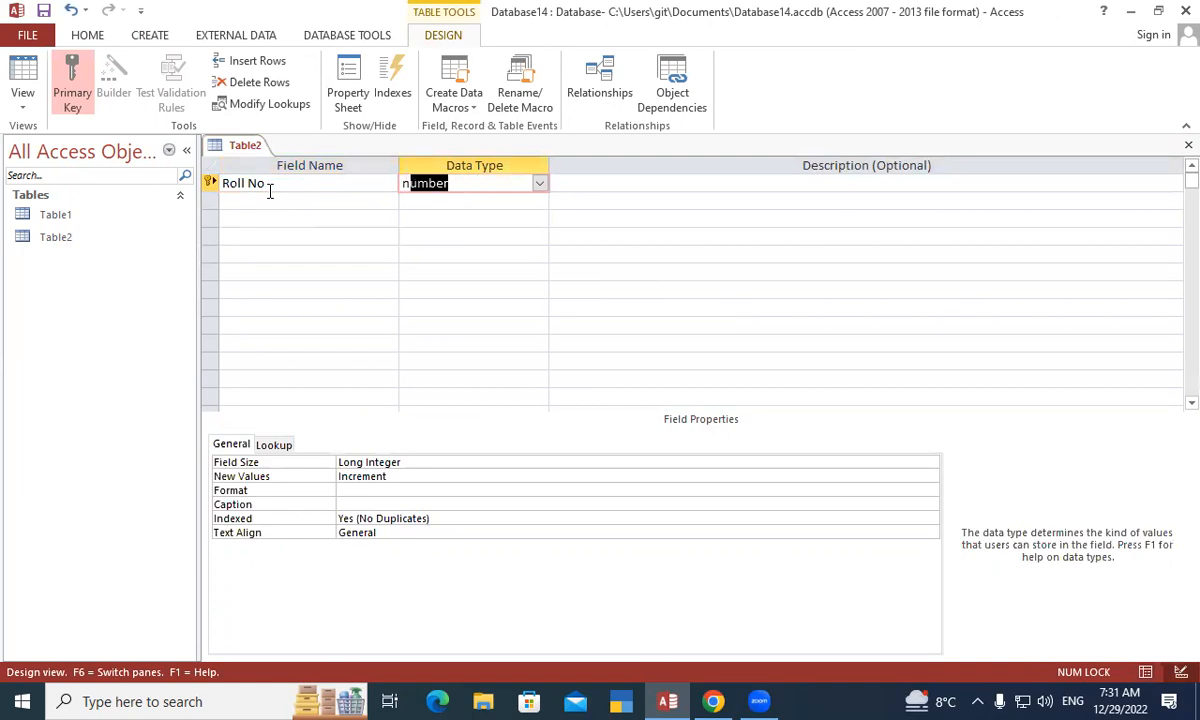
key(Tab)
key(Tab)
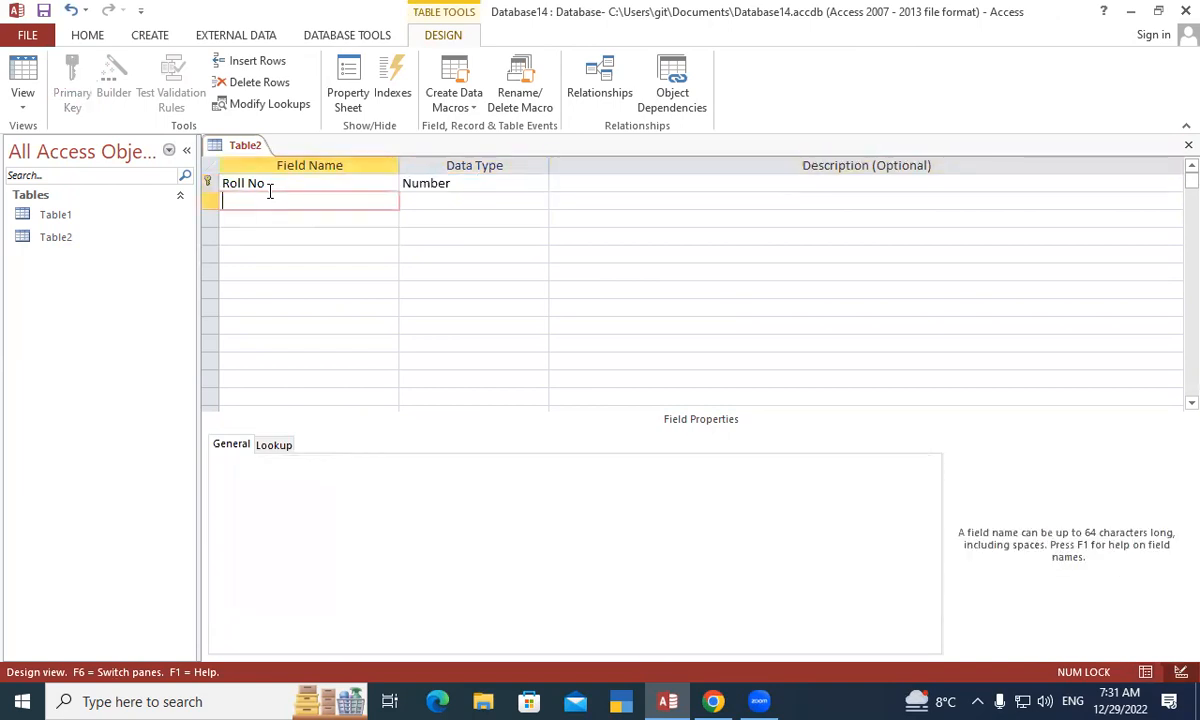
- Open Table1 and Table2 as datasheets, saving Table2's changes, then return Table2 to Design View
double_click(57, 214)
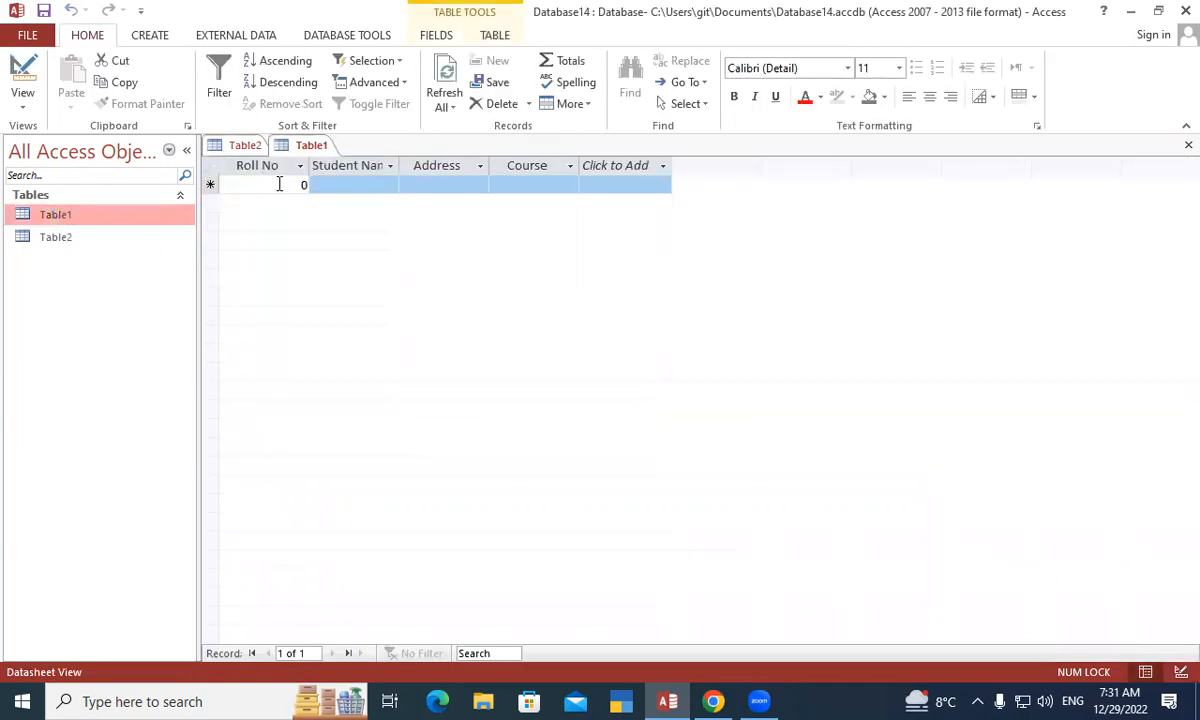
double_click(78, 242)
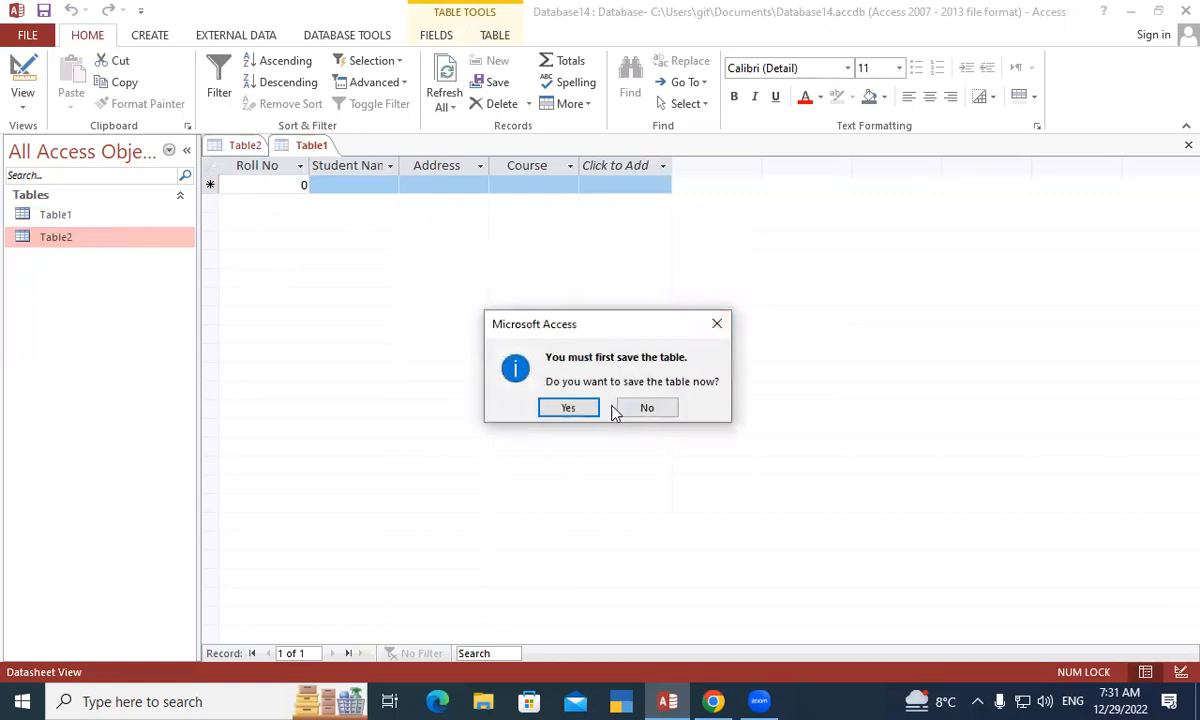
click(571, 406)
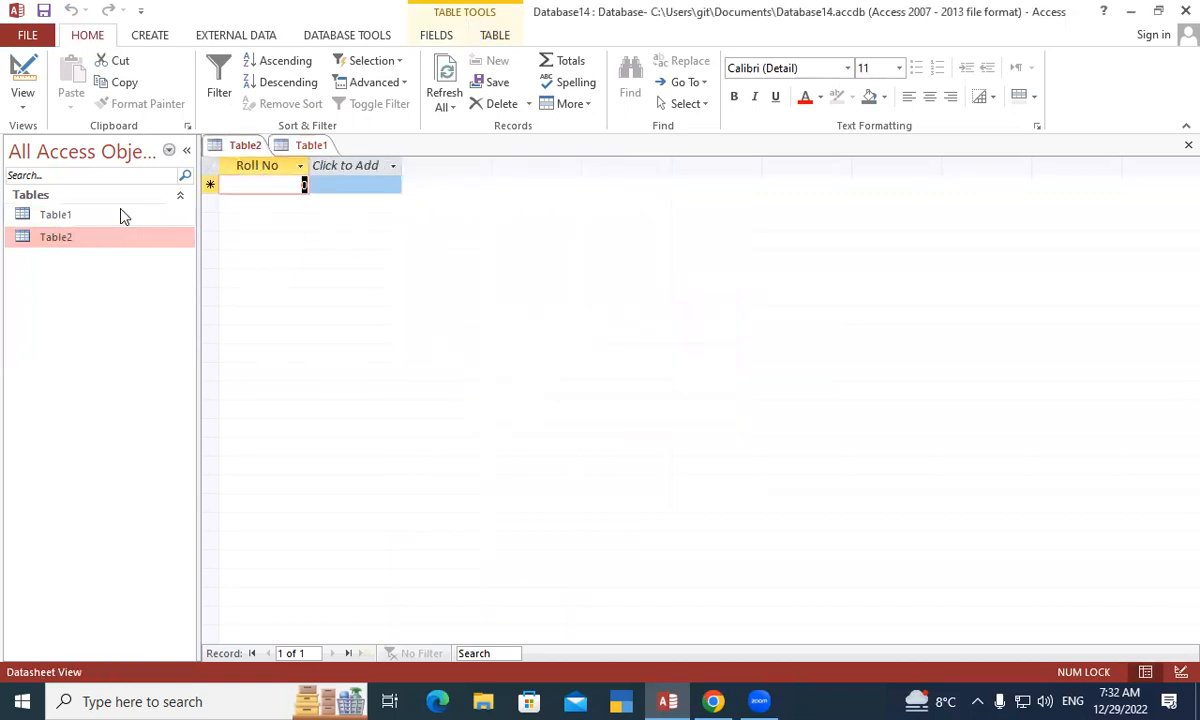
right_click(238, 147)
click(268, 226)
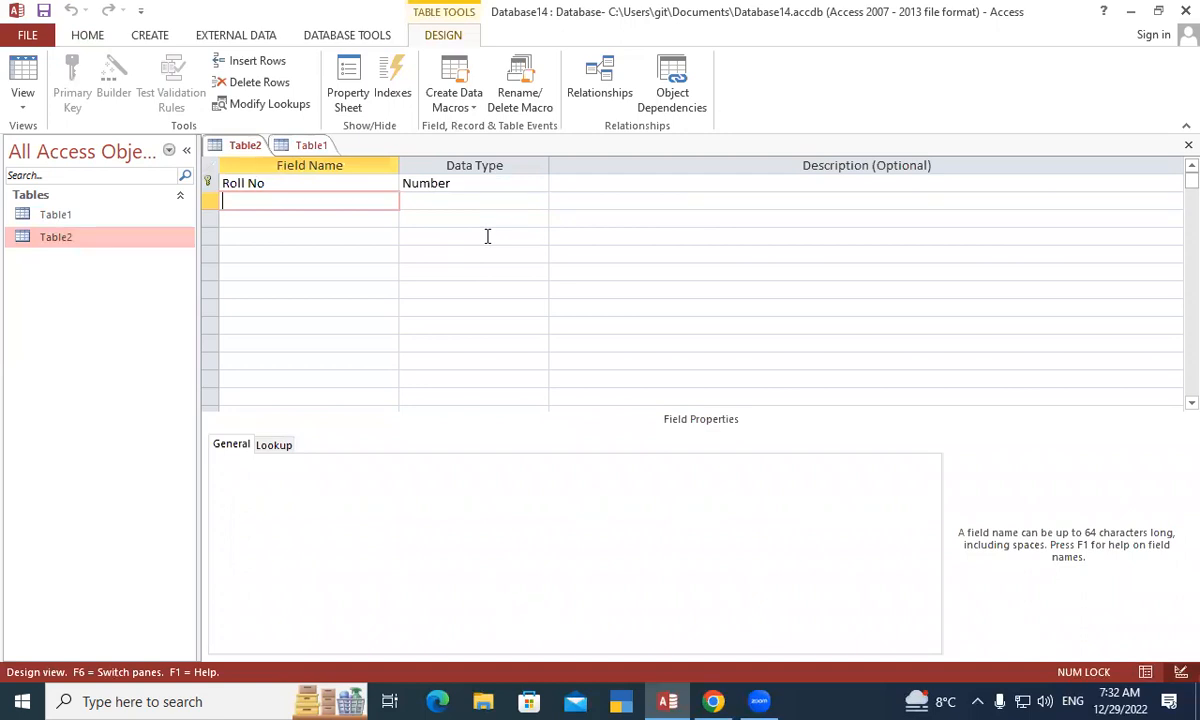
- Add a Fee field of type Number after Roll No in Table2
right_click(249, 147)
click(310, 226)
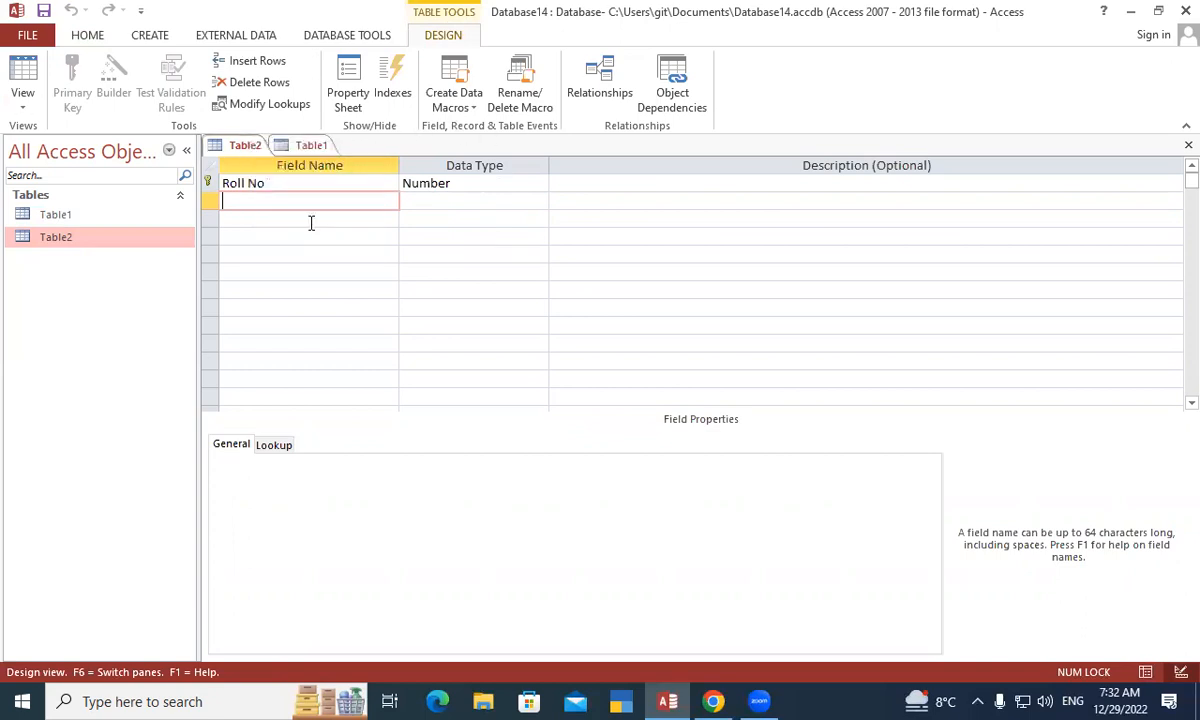
right_click(245, 148)
click(300, 230)
click(421, 182)
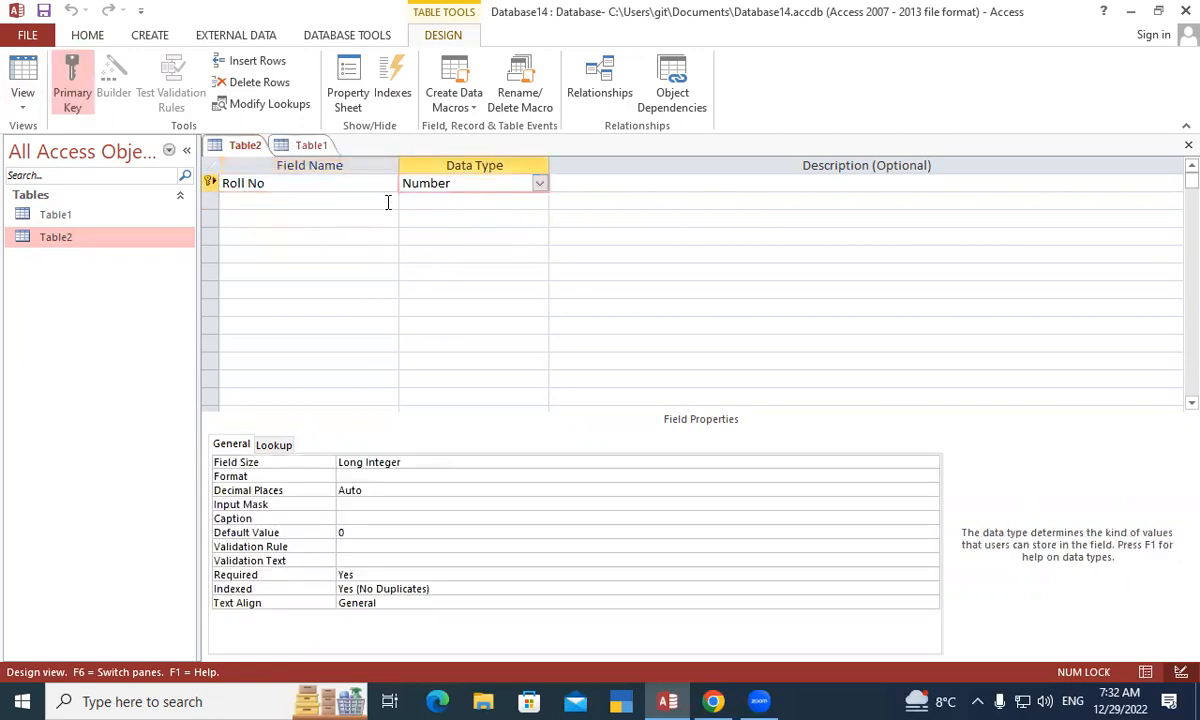
key(Tab)
key(Tab)
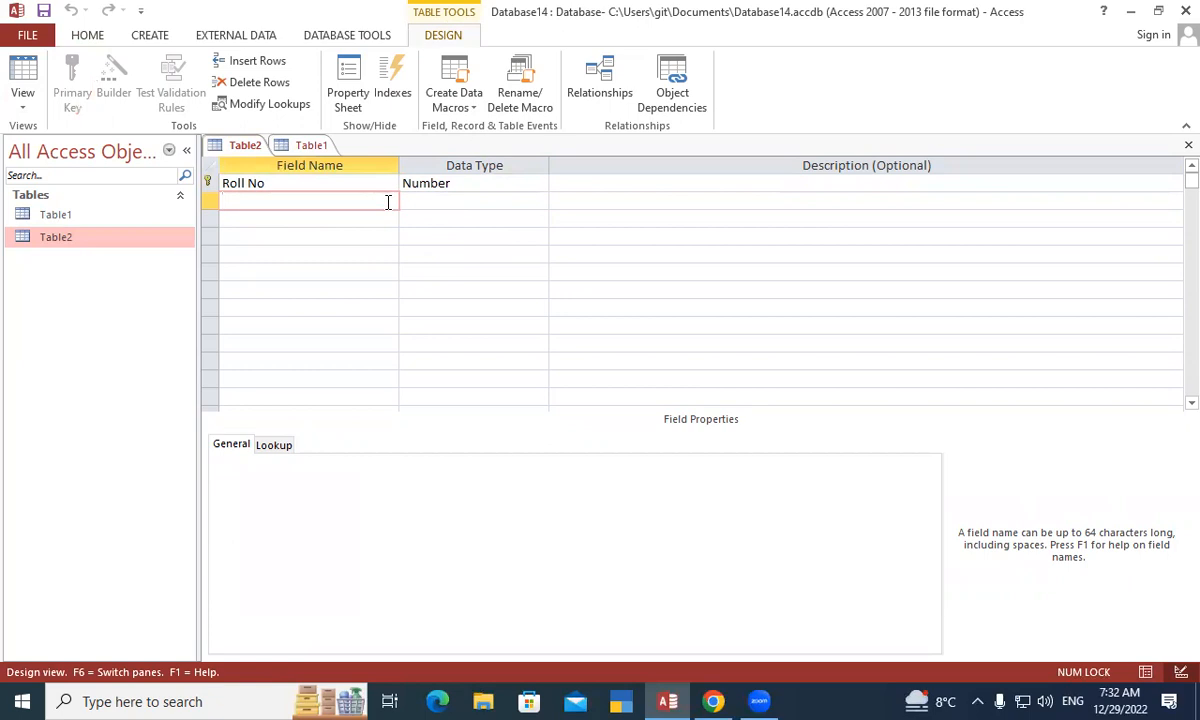
text(Fee)
key(Tab)
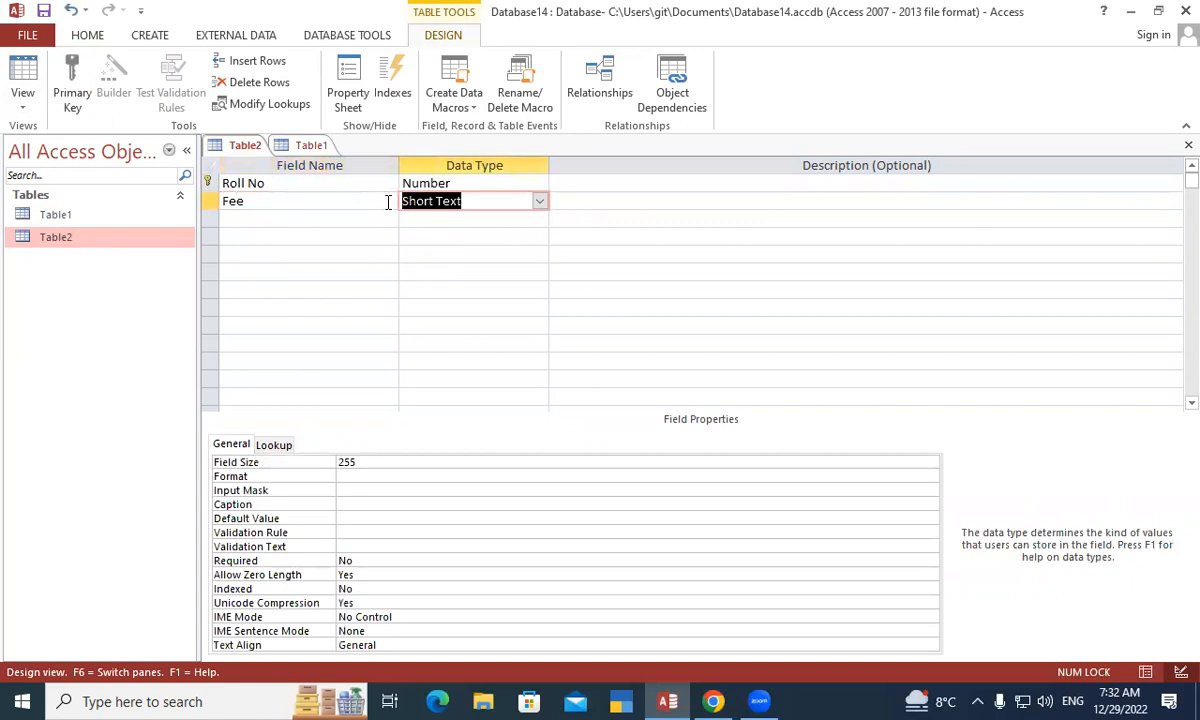
text(N)
key(Tab)
key(Tab)
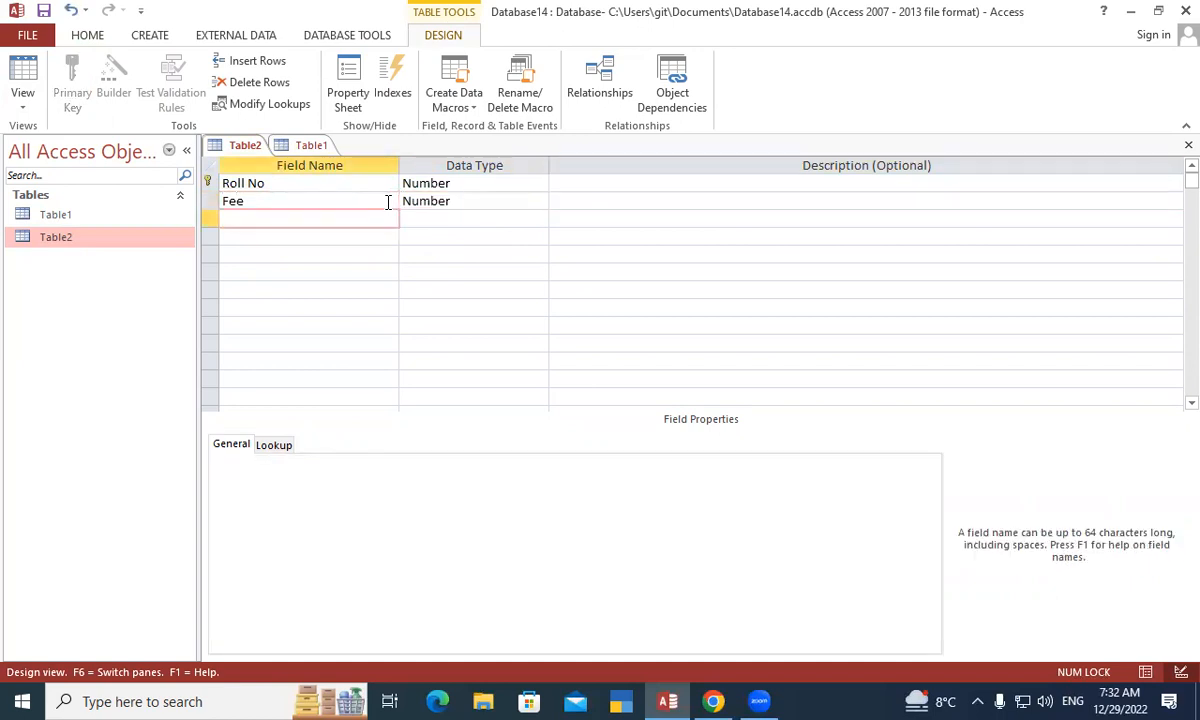
- Rename the third field to Mobile No and add a State field after it
text(State)
key(Tab)
key(Tab)
key(Tab)
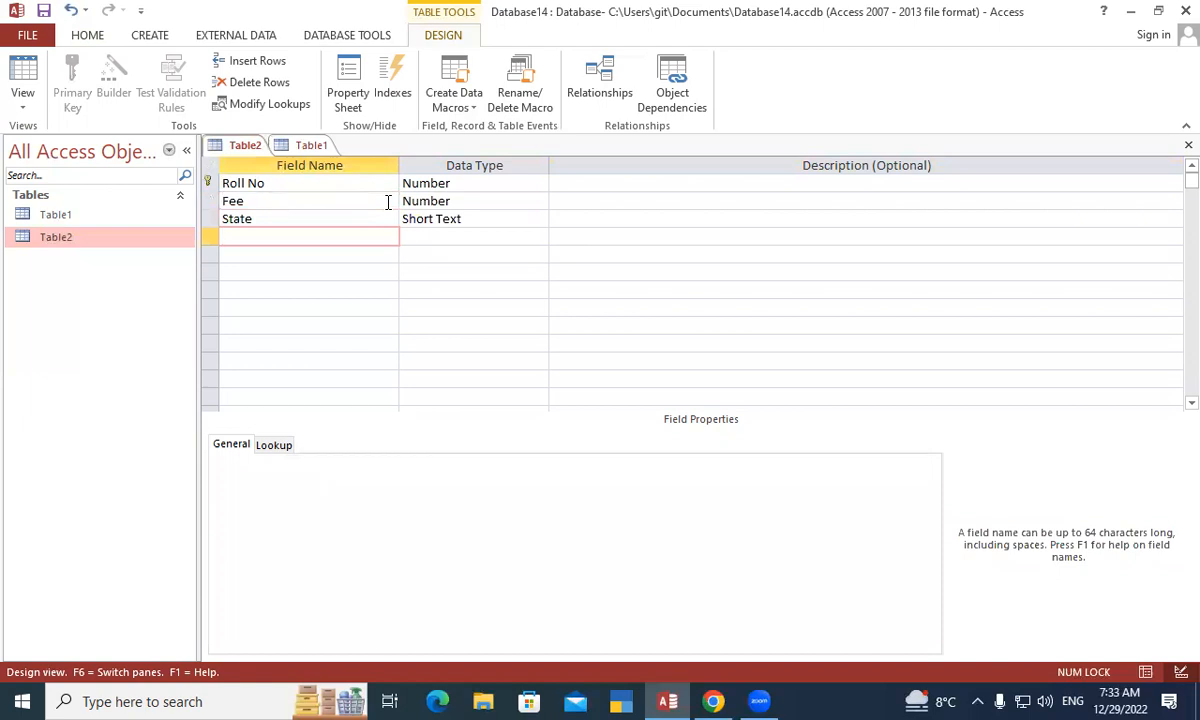
click(311, 218)
key(BackSpace)
key(BackSpace)
key(BackSpace)
key(BackSpace)
key(BackSpace)
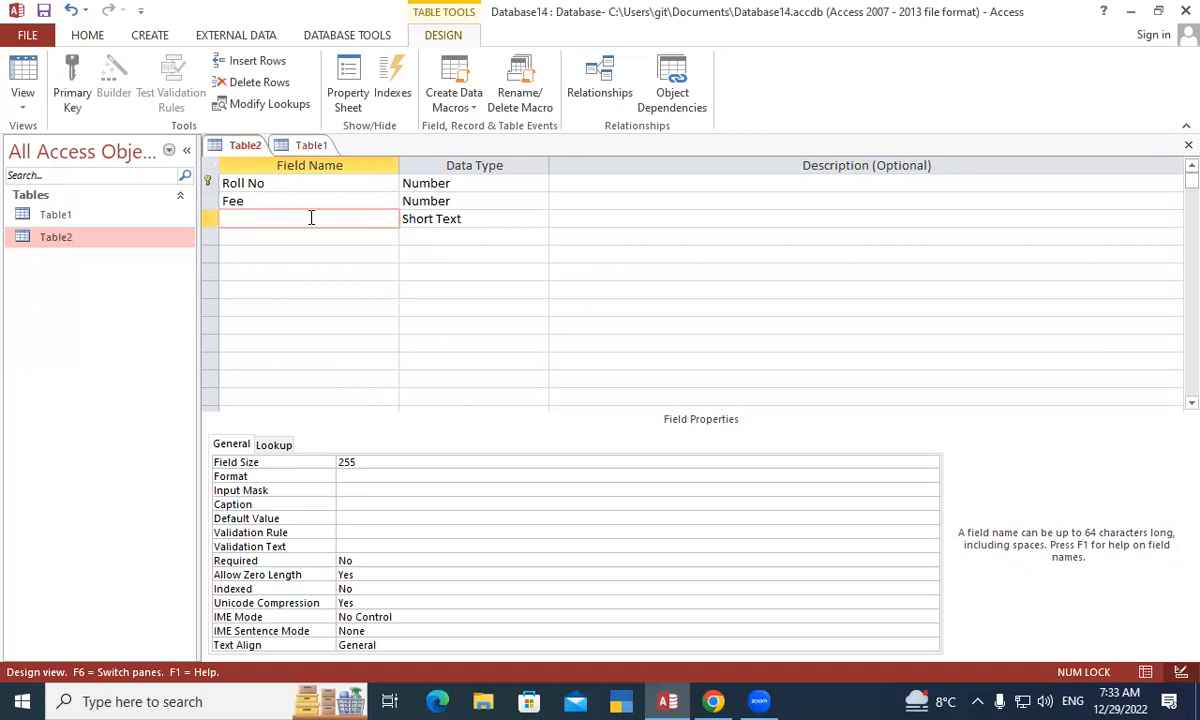
text(m)
key(BackSpace)
text(Mobile No)
key(Tab)
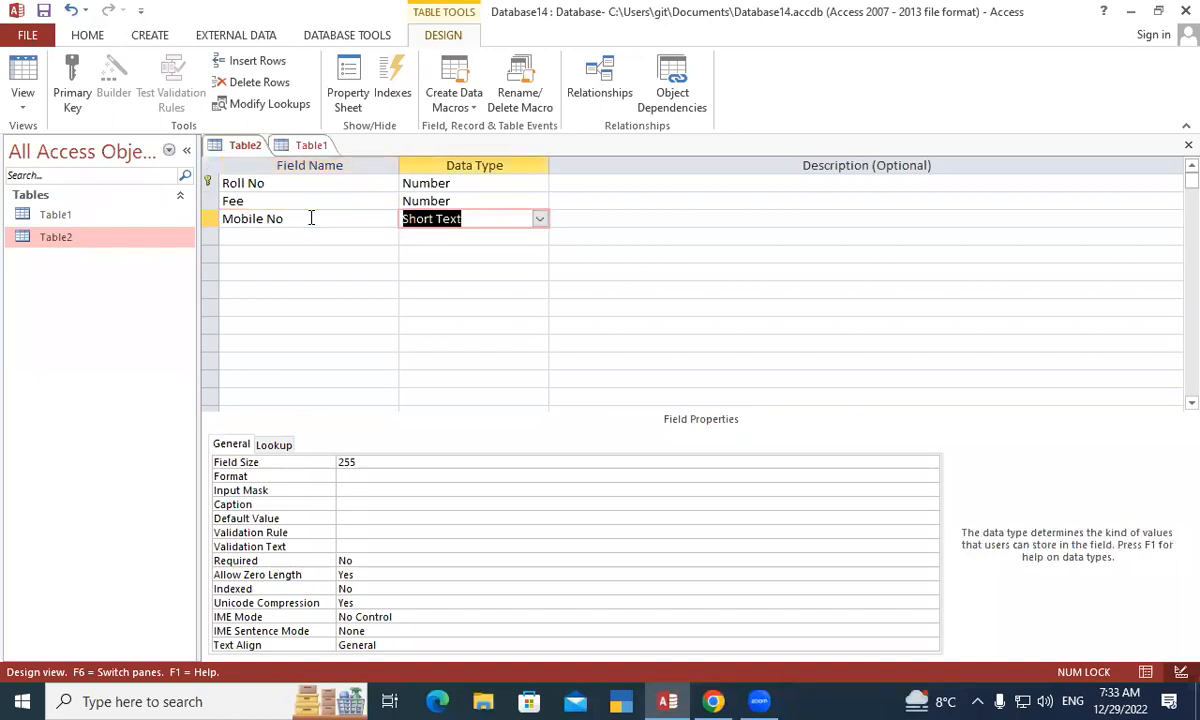
text(n)
key(Tab)
key(Tab)
text(State)
key(Tab)
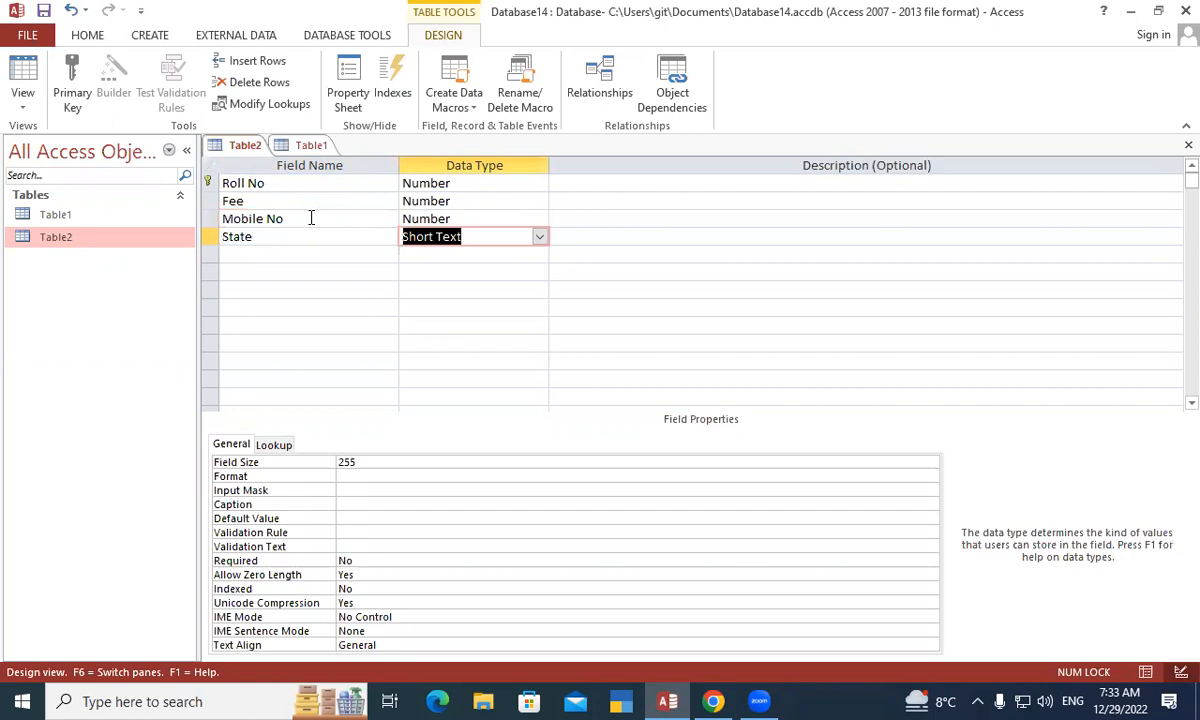
key(Tab)
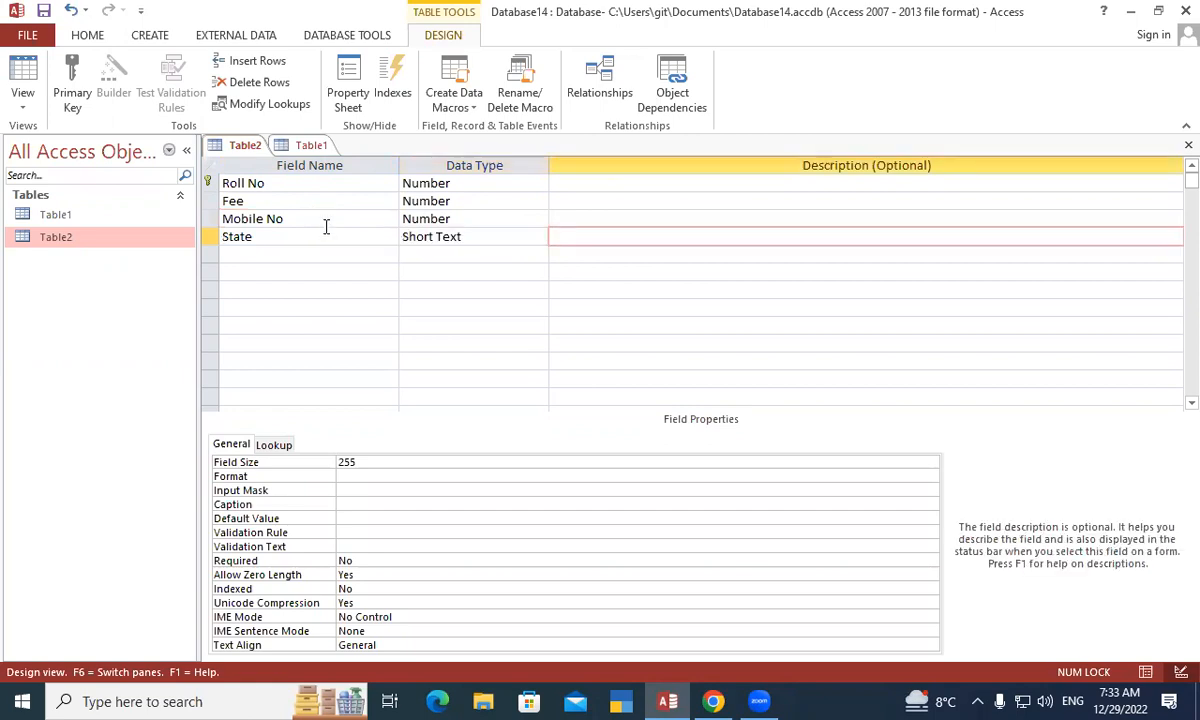
key(Tab)
- Change Mobile No's data type to Short Text, keeping State as Short Text
click(481, 216)
click(539, 220)
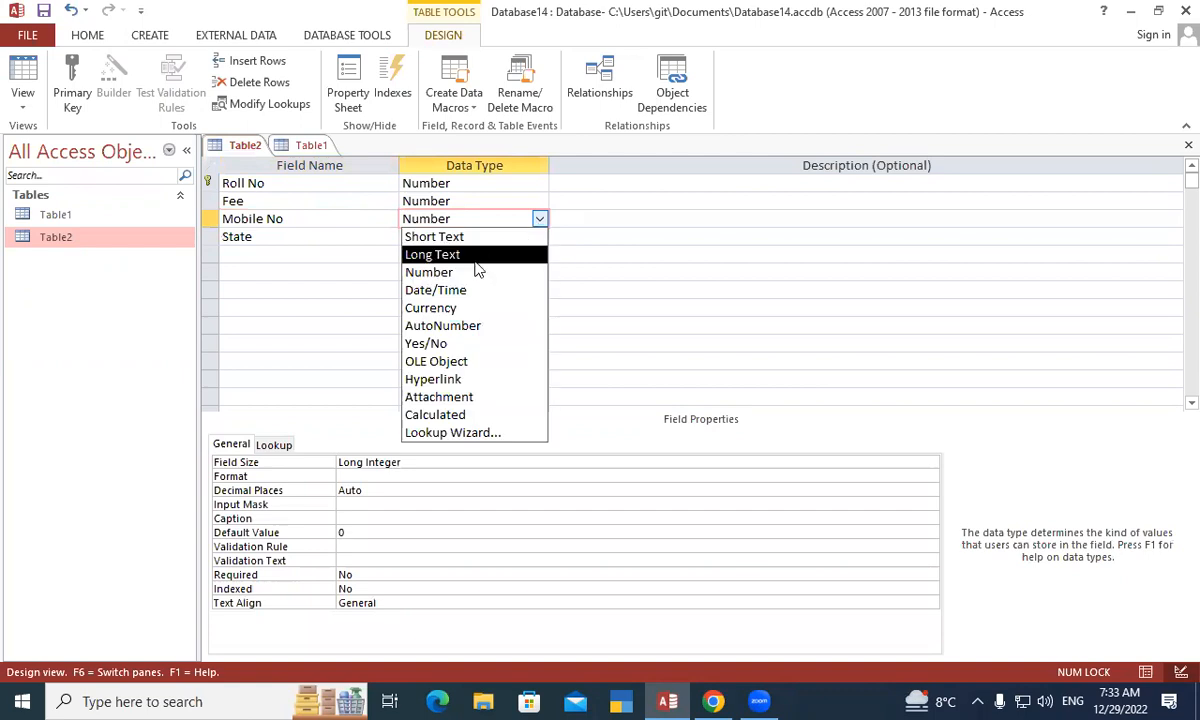
click(465, 240)
click(485, 236)
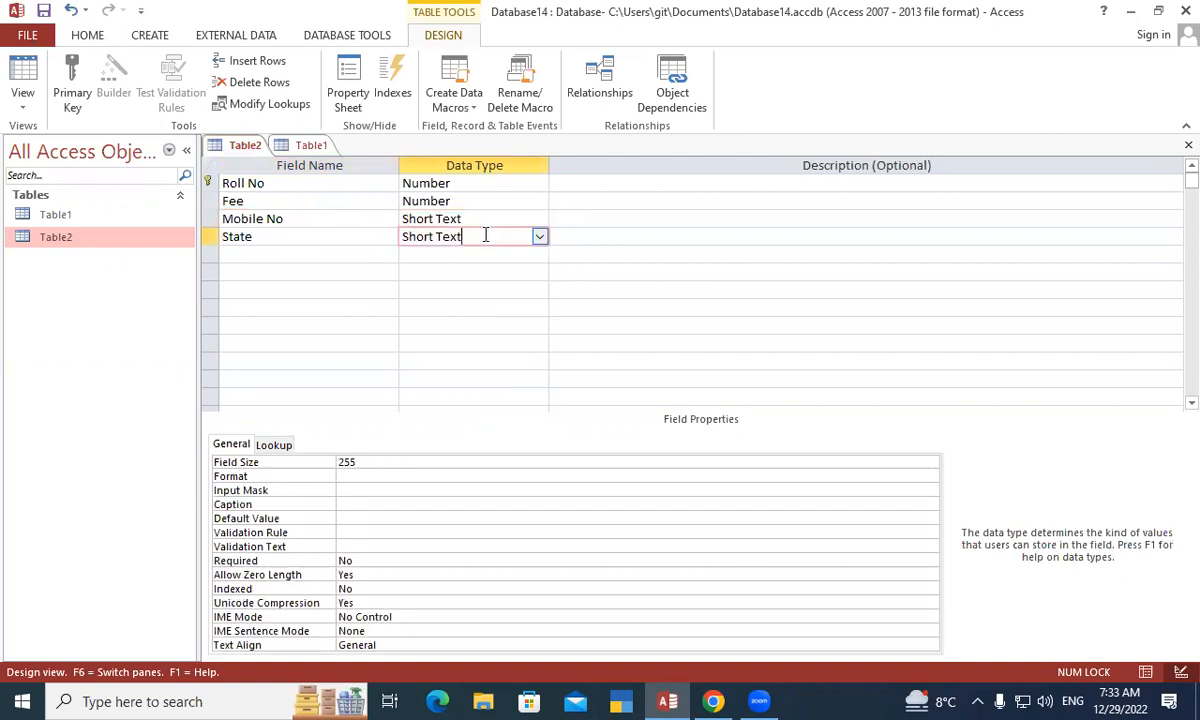
key(Tab)
key(Tab)
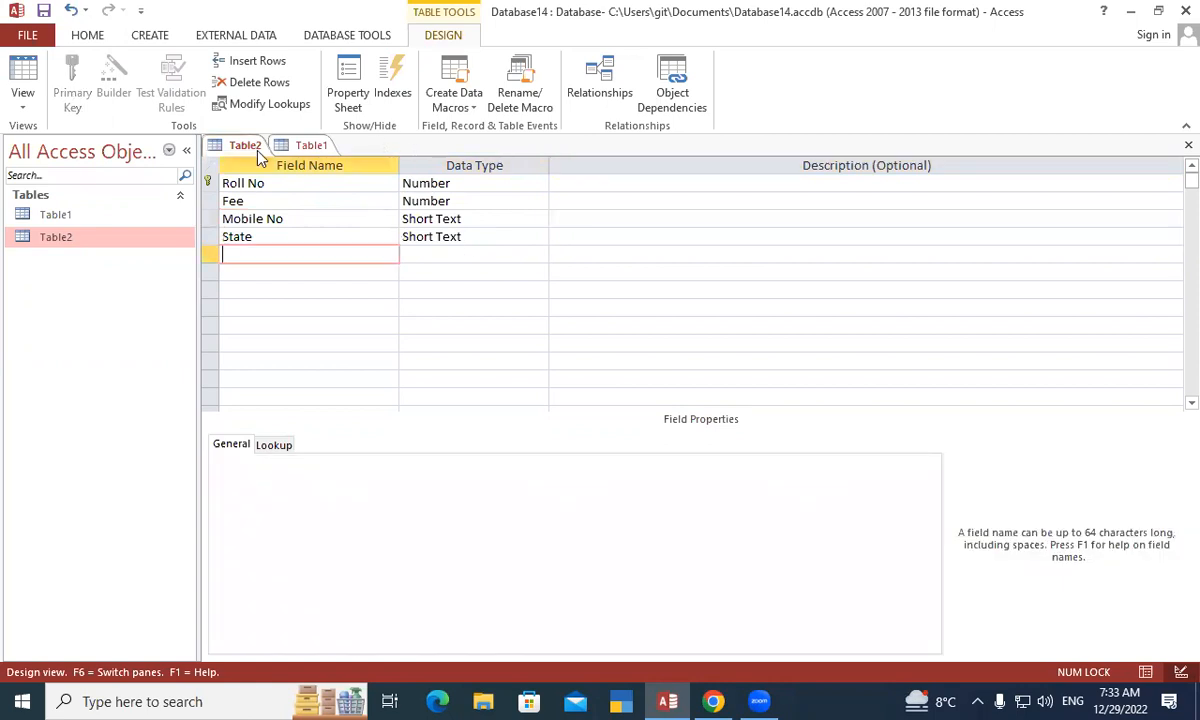
- Save the Table2 design and bring Table1's datasheet forward for data entry
right_click(256, 153)
click(292, 160)
click(308, 145)
right_click(308, 145)
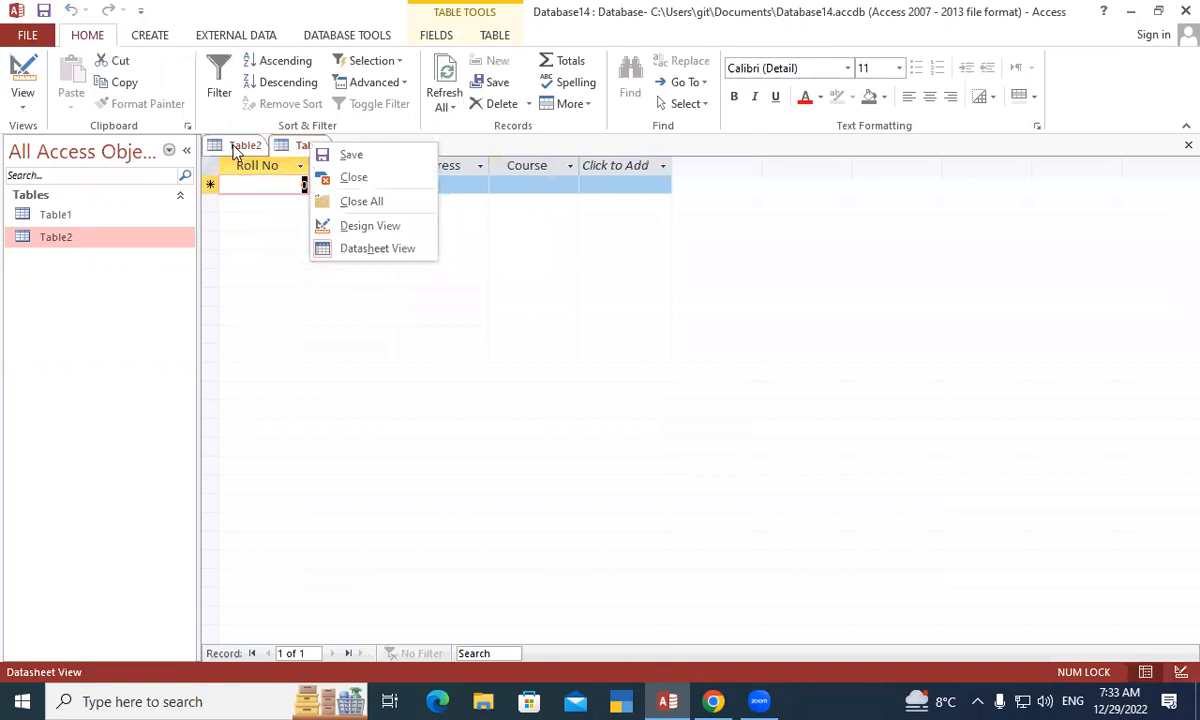
click(237, 149)
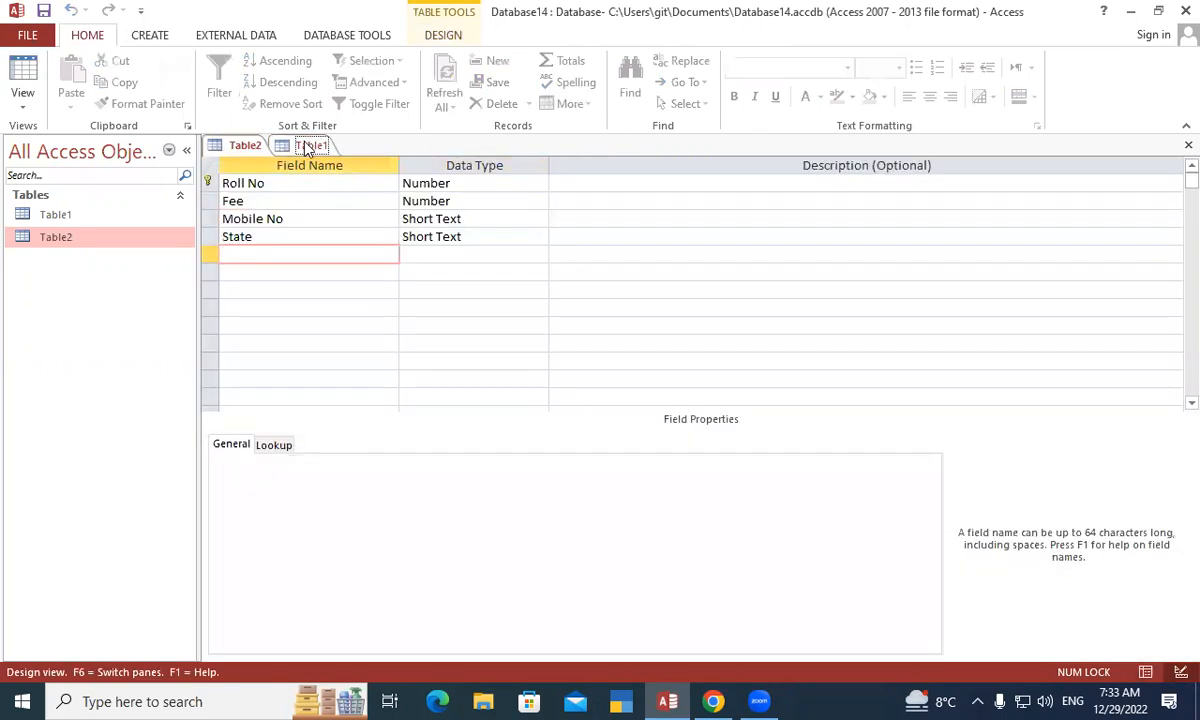
click(308, 147)
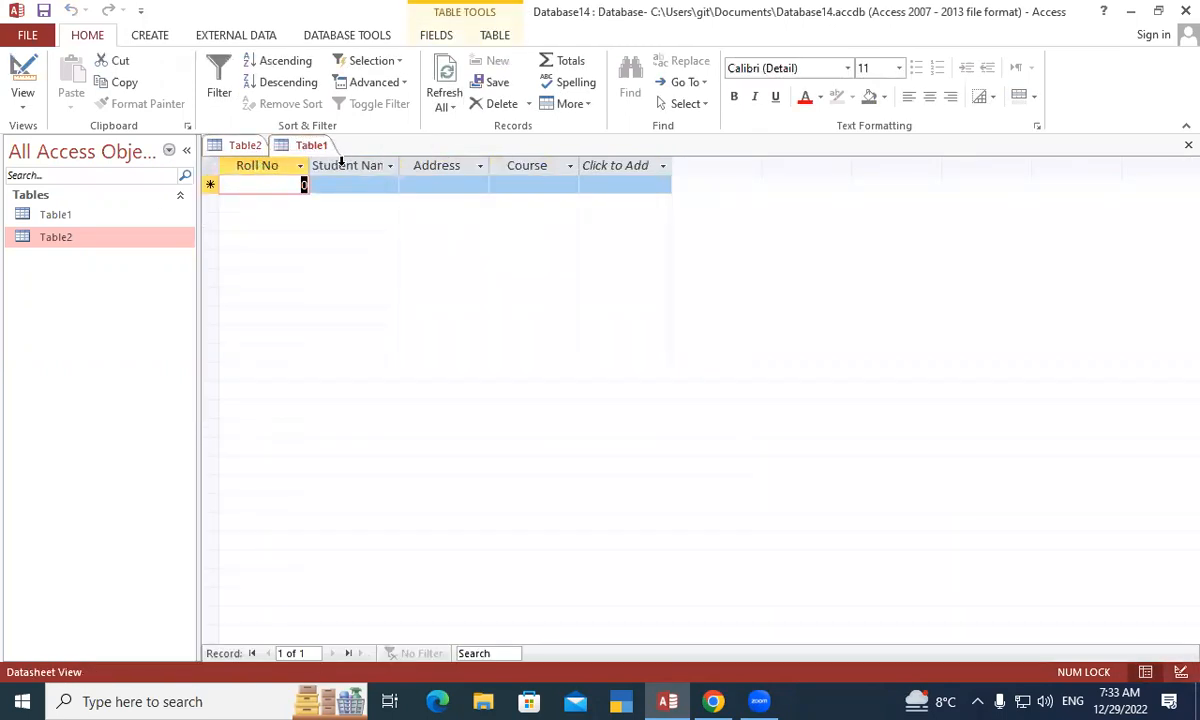
- Enter Roll No 101 in Table1 and widen the Student Name column
text(101)
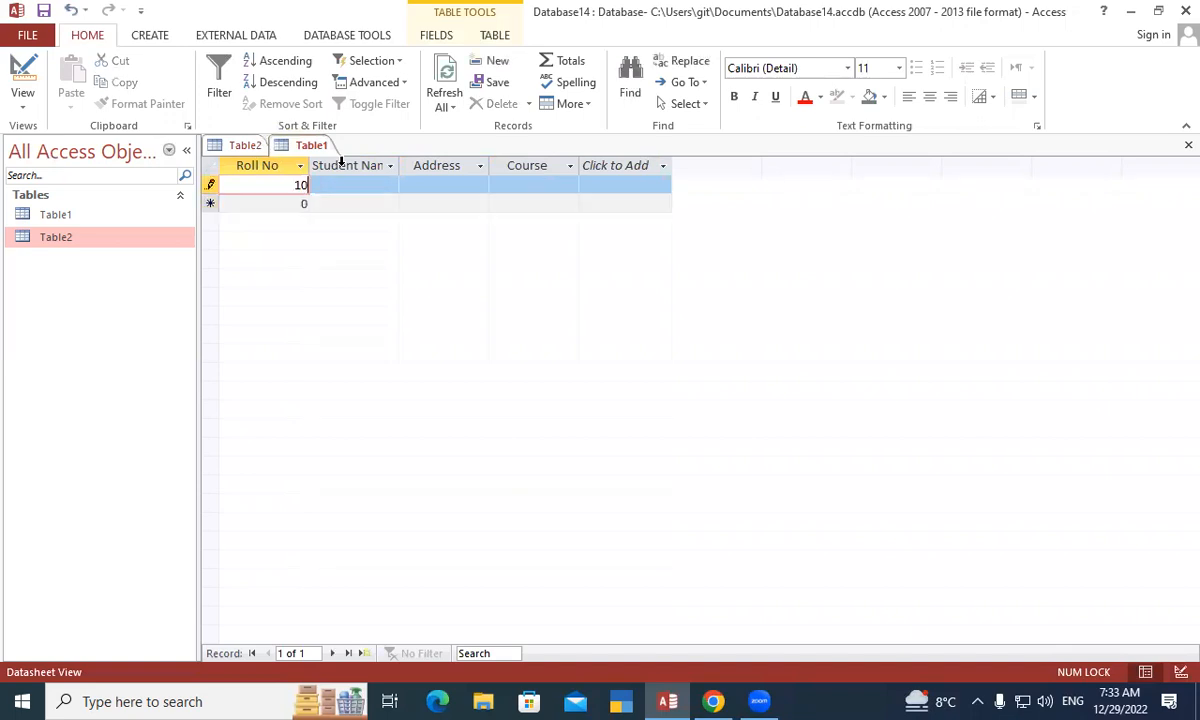
key(Tab)
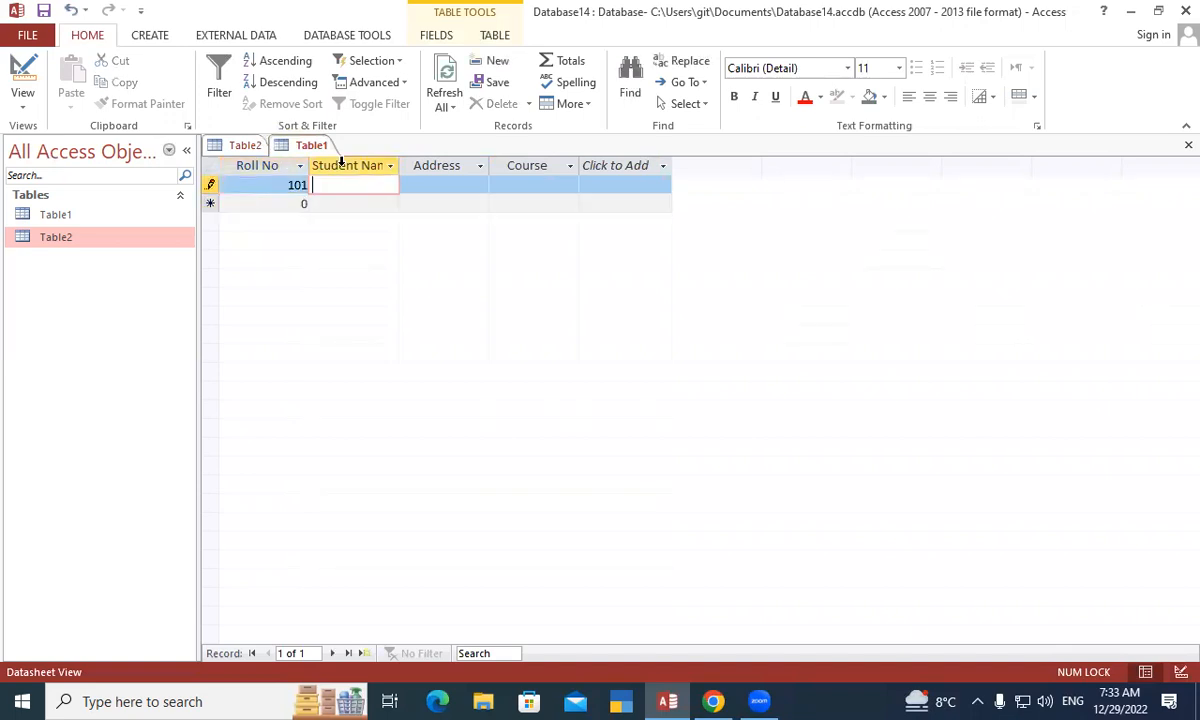
drag(398, 165, 419, 163)
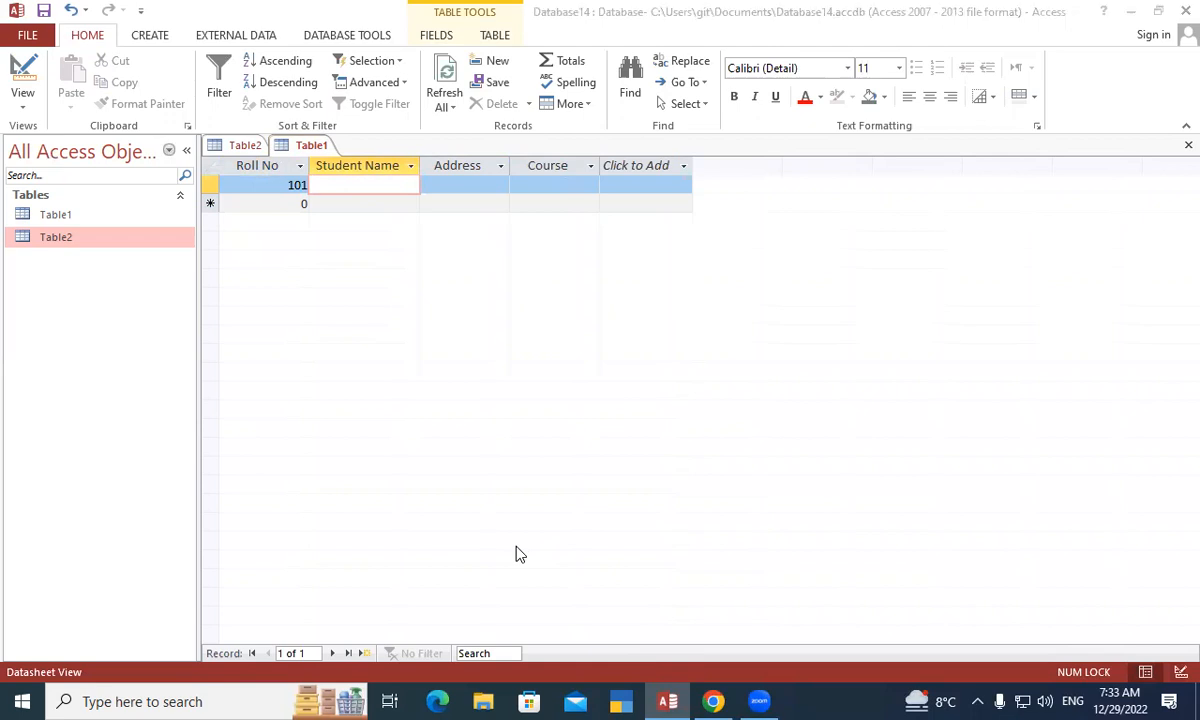
click(257, 163)
click(281, 187)
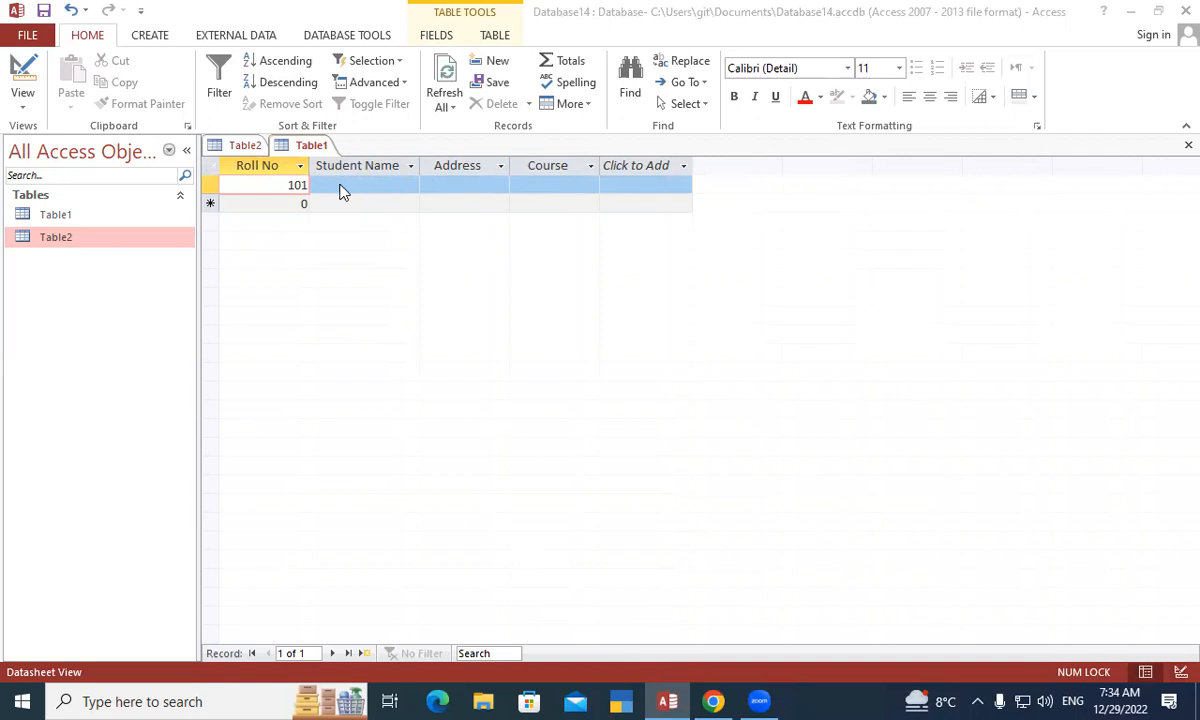
click(301, 168)
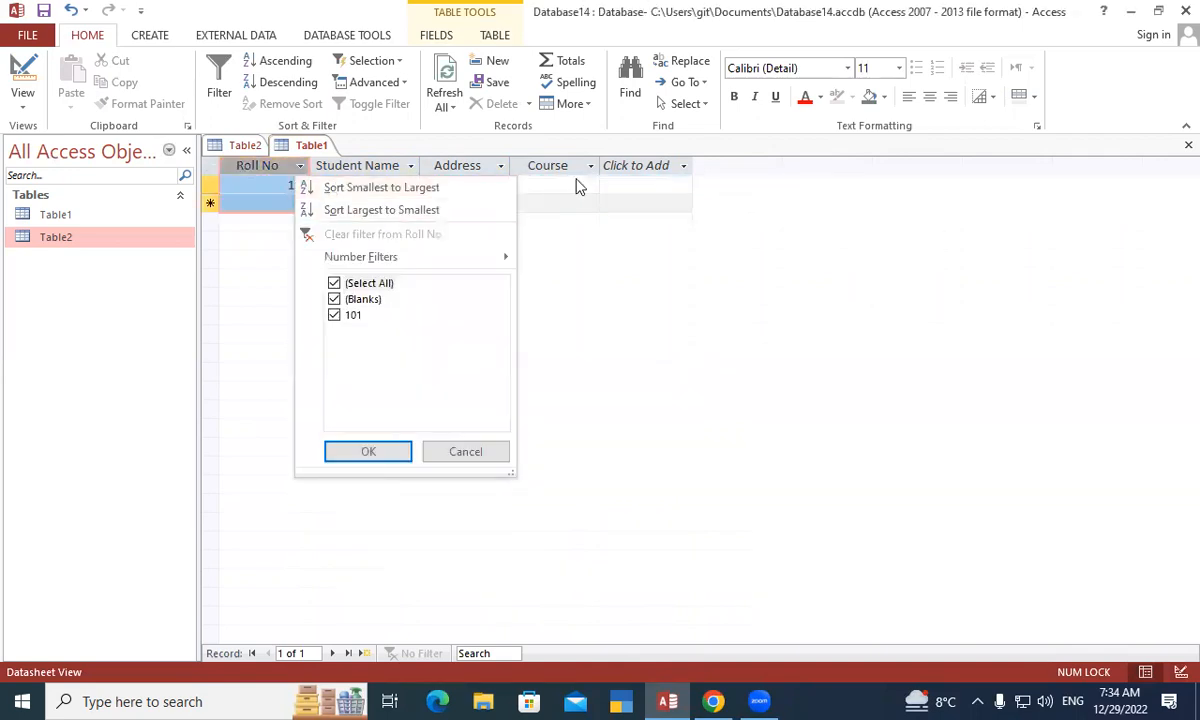
click(572, 180)
- Fill in record 101's student name, address and course DCA
click(335, 184)
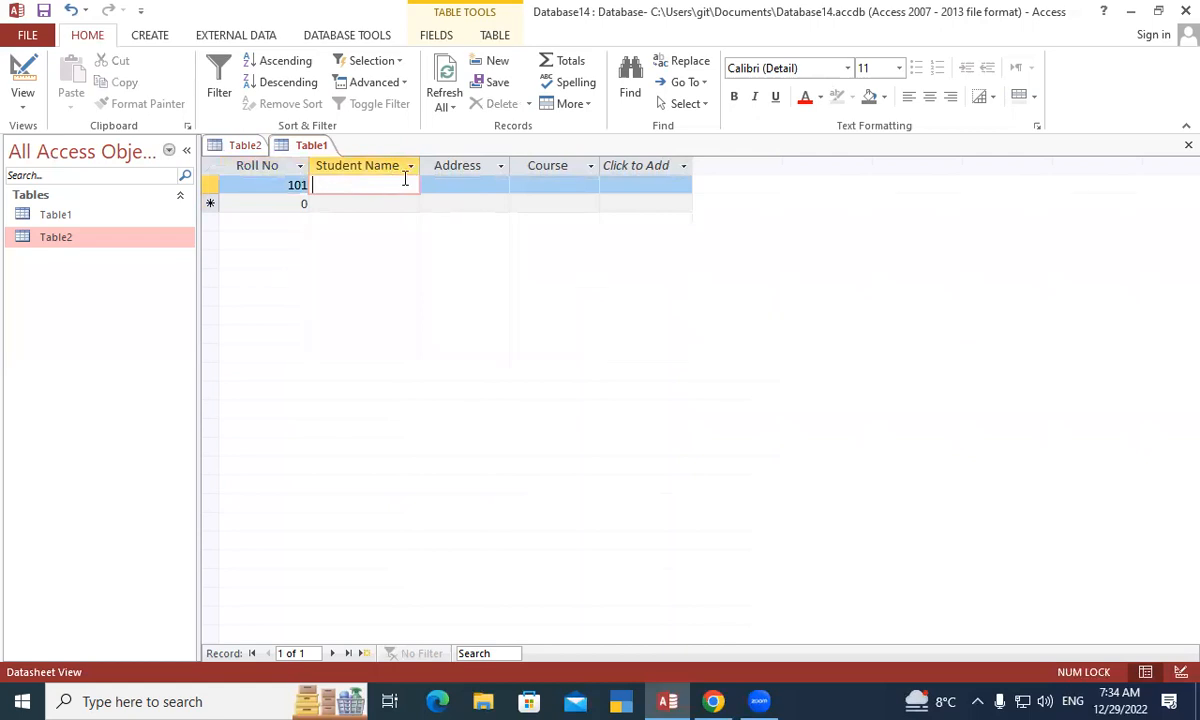
text(Rahul)
key(Tab)
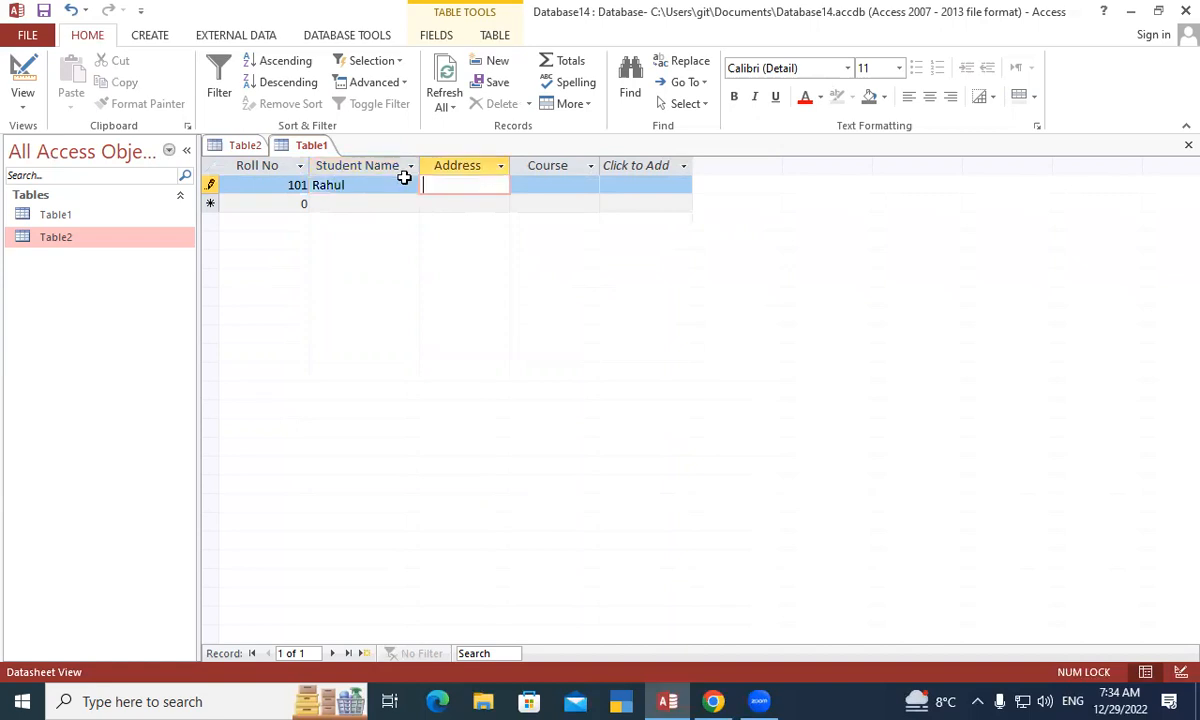
text(Padrauna)
key(Tab)
text(DCA)
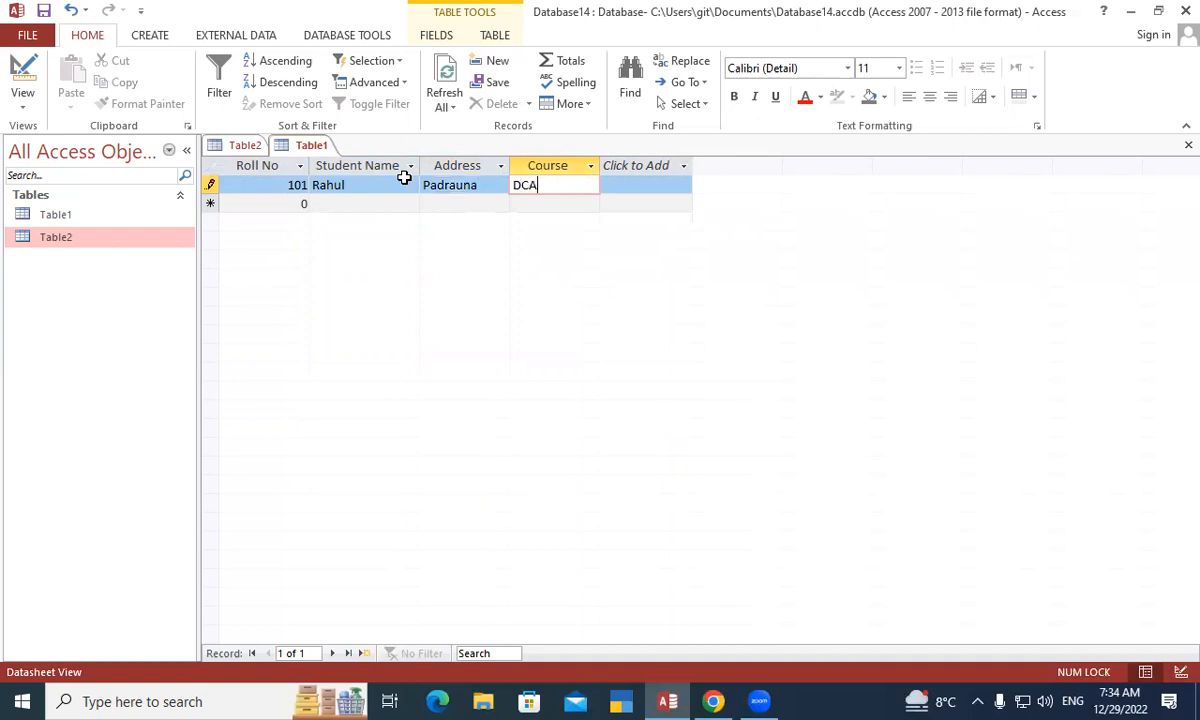
key(Tab)
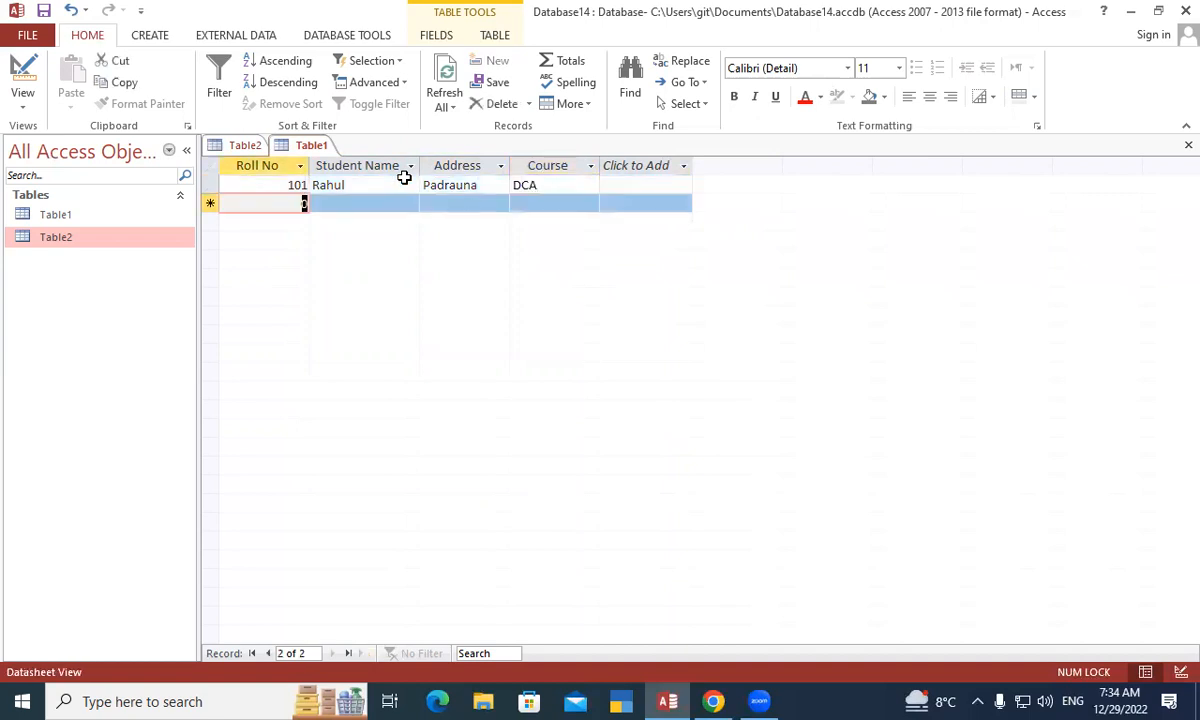
- Add record 102 with a student name, address and course DFA
text(102)
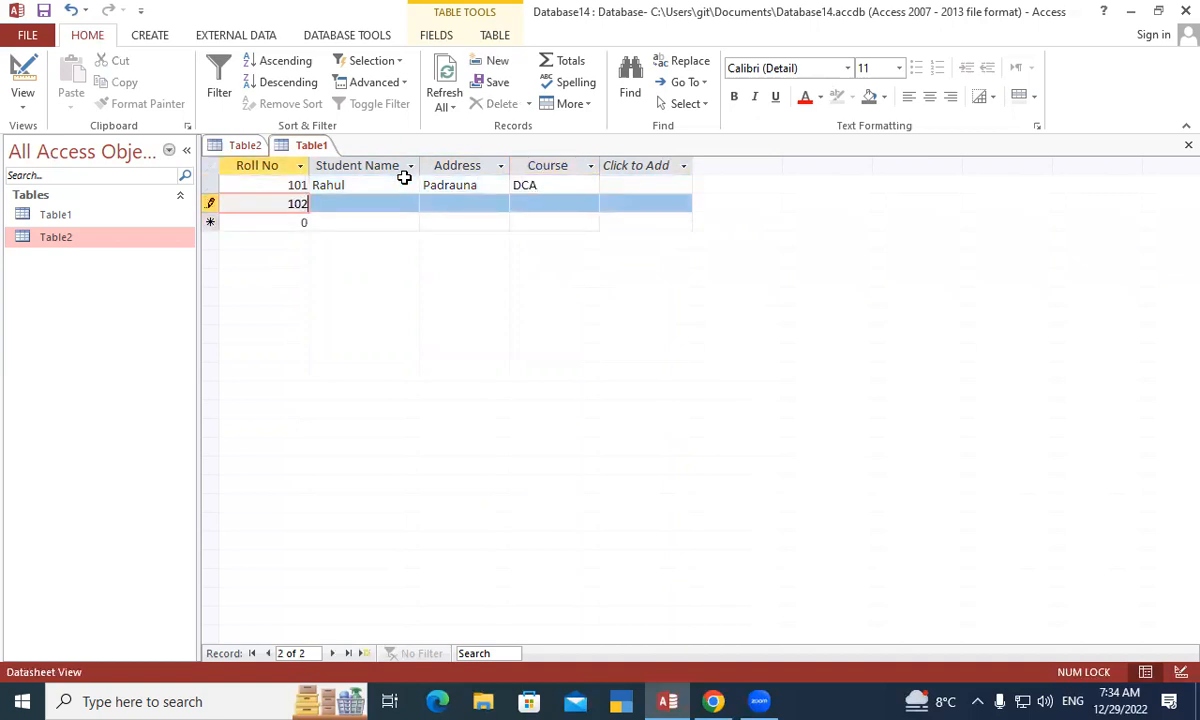
key(Tab)
text(Ri)
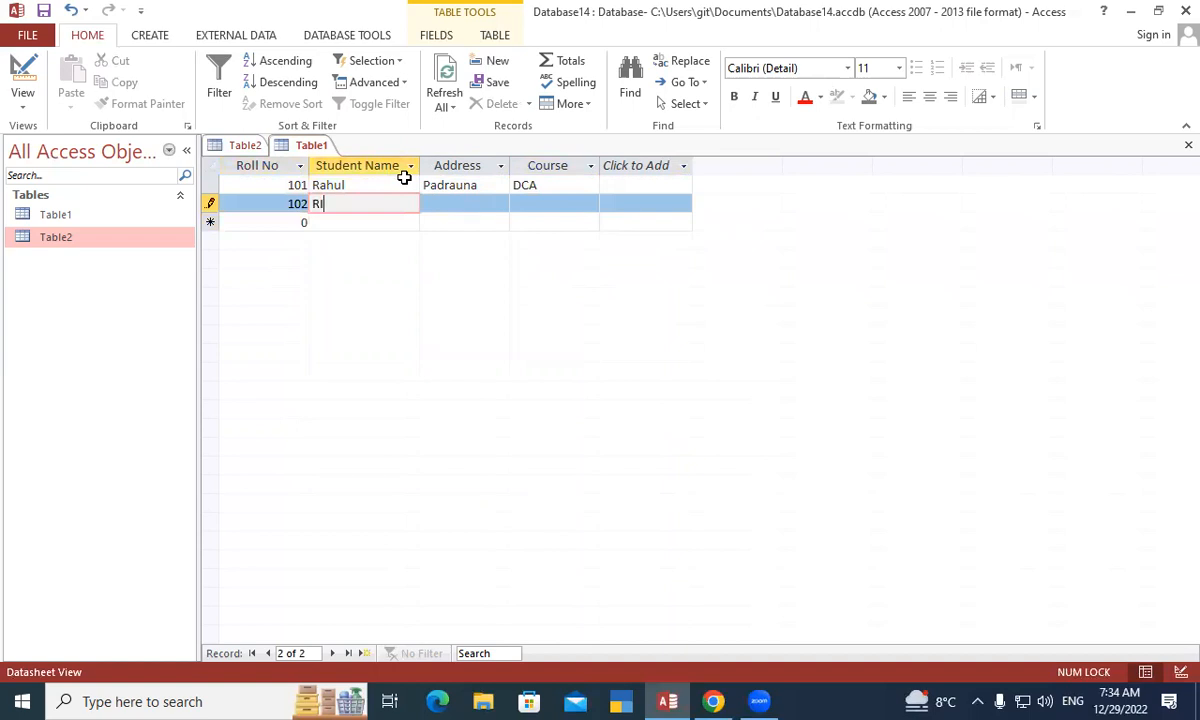
text(tesh)
key(Tab)
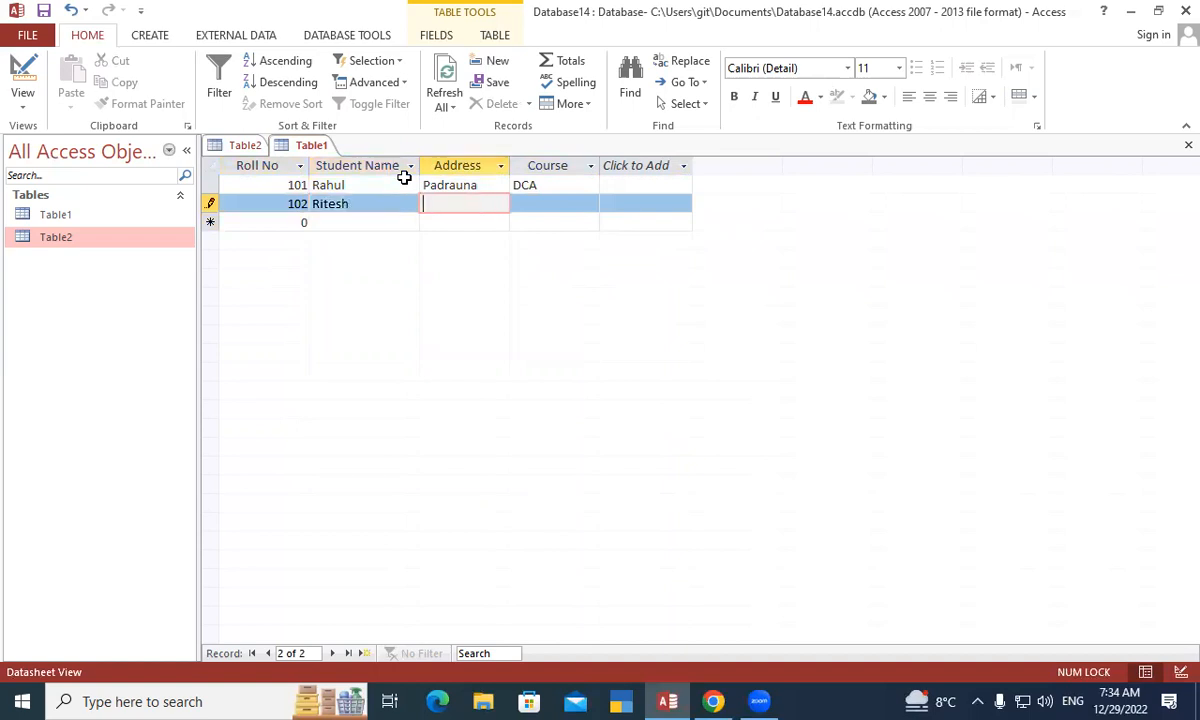
text(Ramkola)
key(Tab)
text(DFA)
key(Tab)
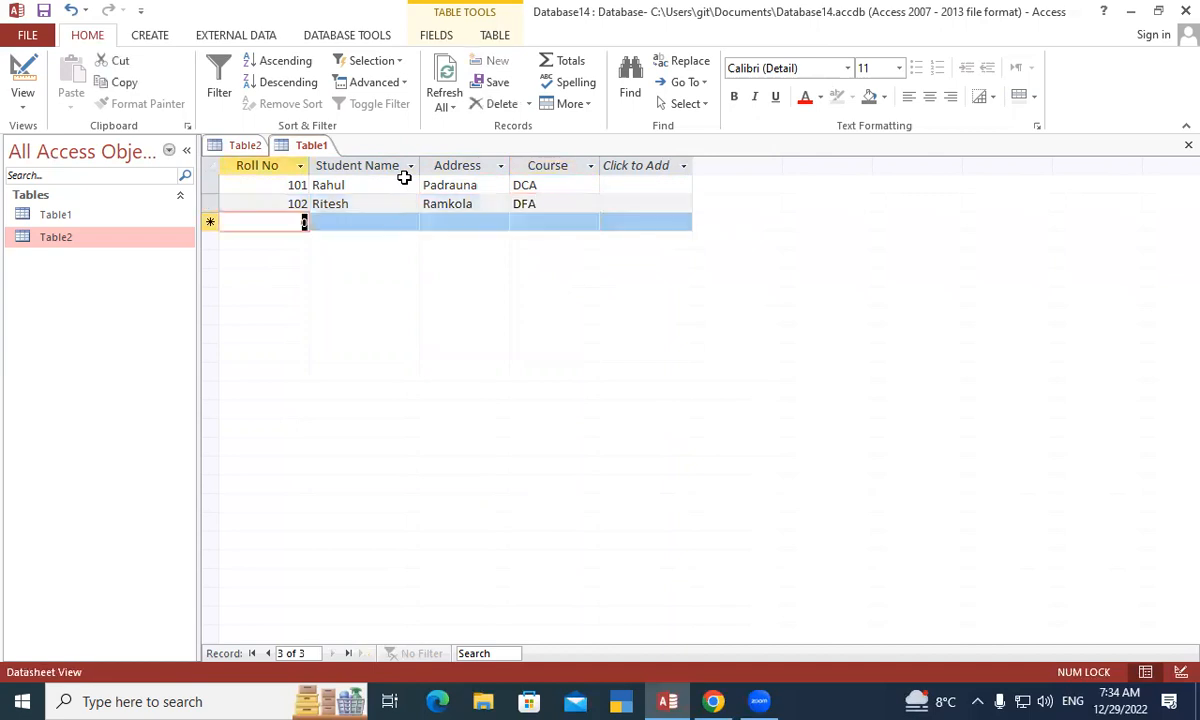
- Add record 103 with a student name, address and course Tally
text(103)
key(Tab)
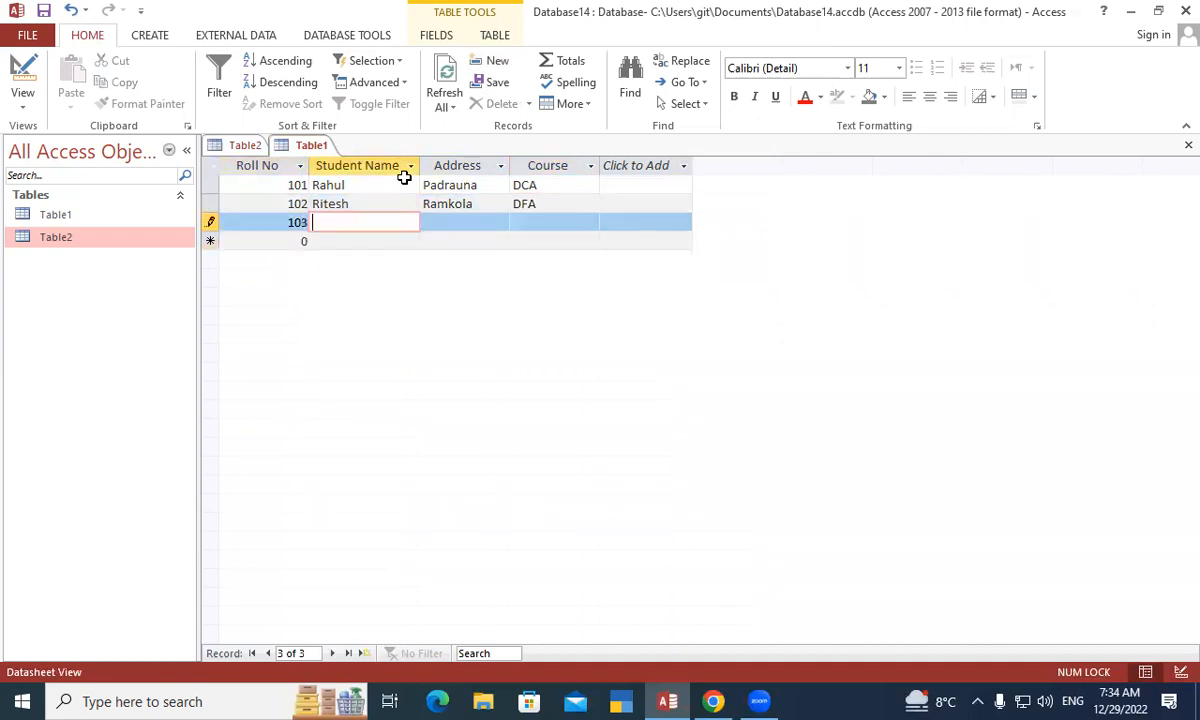
text(Sohan)
key(Tab)
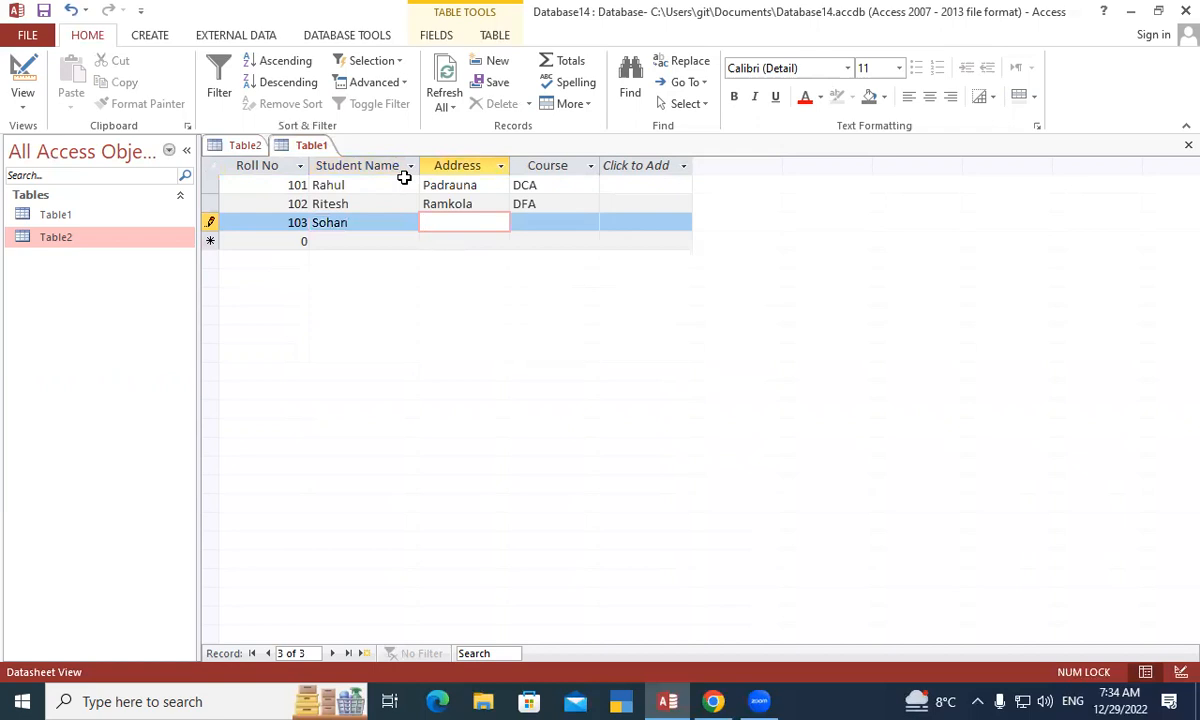
text(Padrauna)
key(Tab)
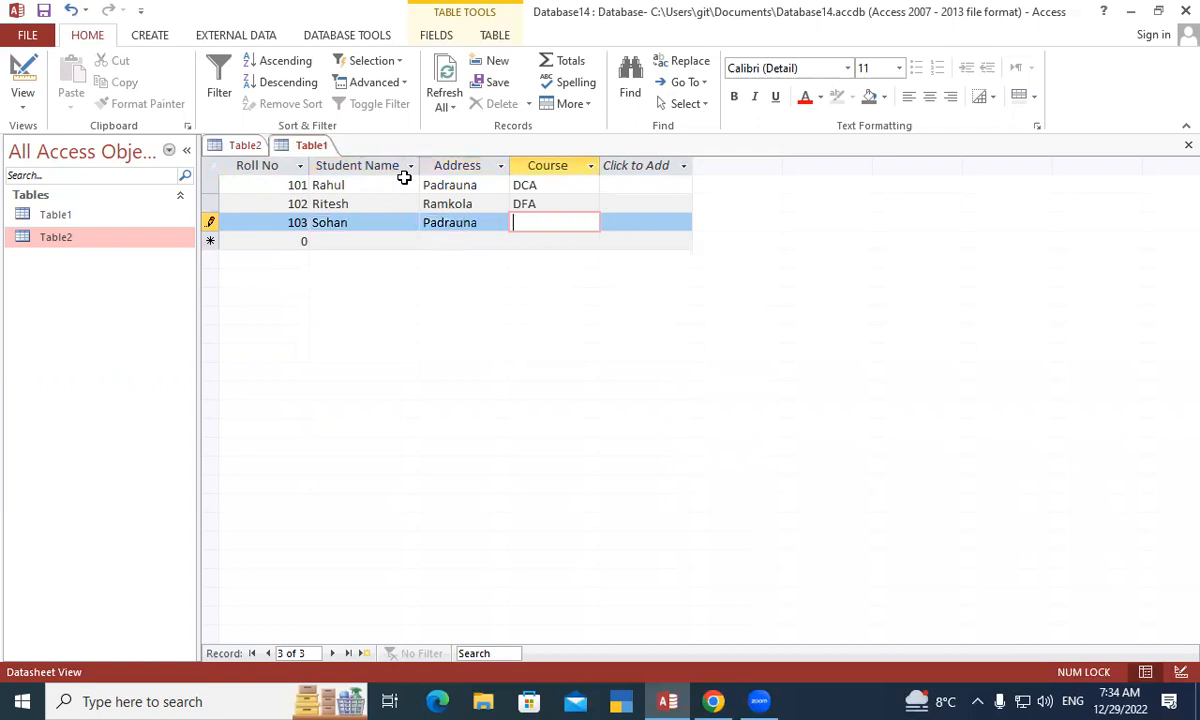
text(Tall)
key(Tab)
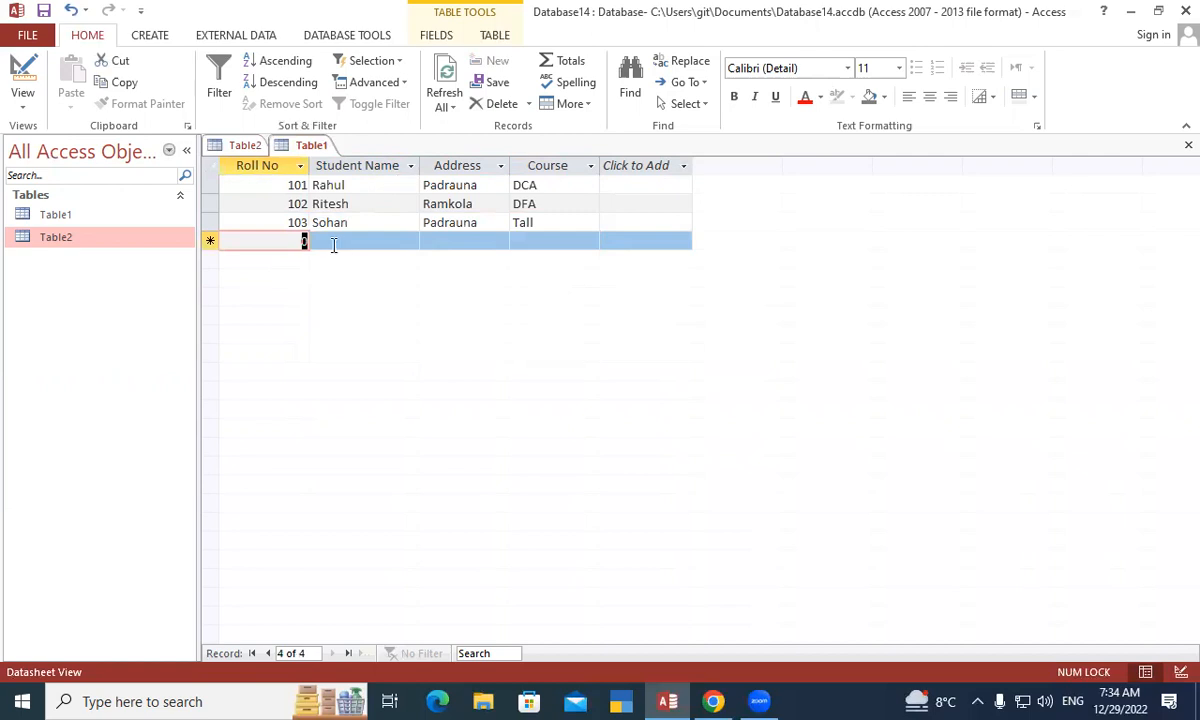
click(544, 222)
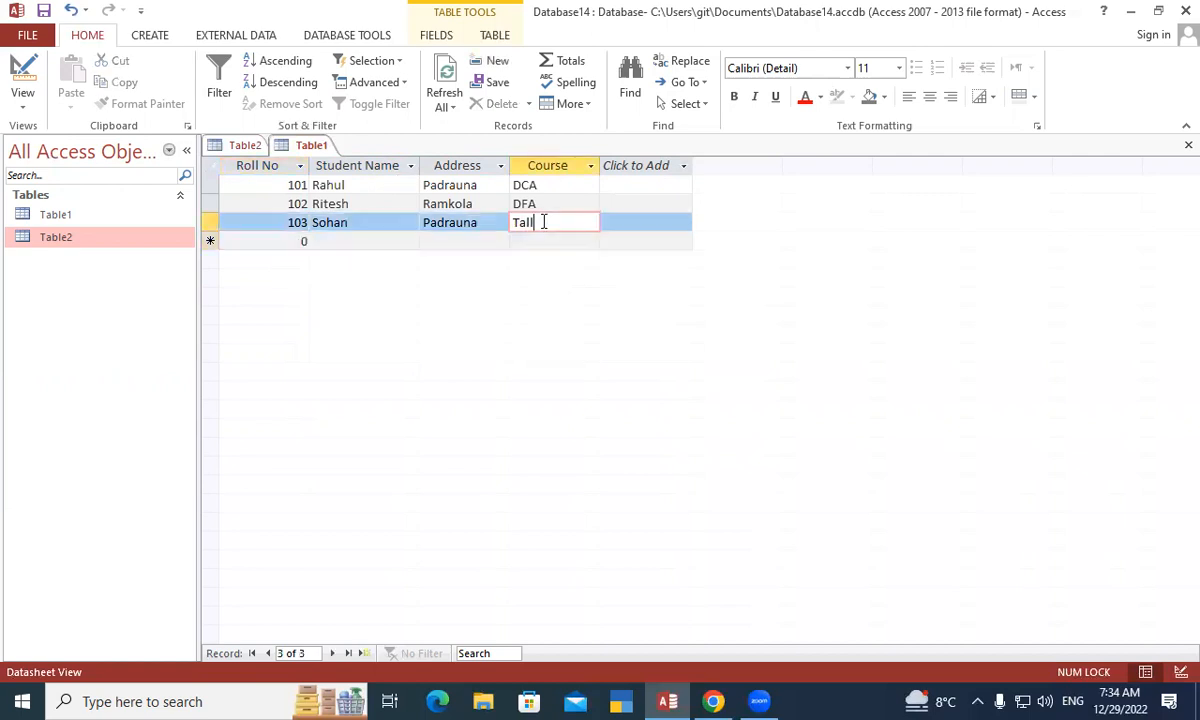
text(y)
key(Tab)
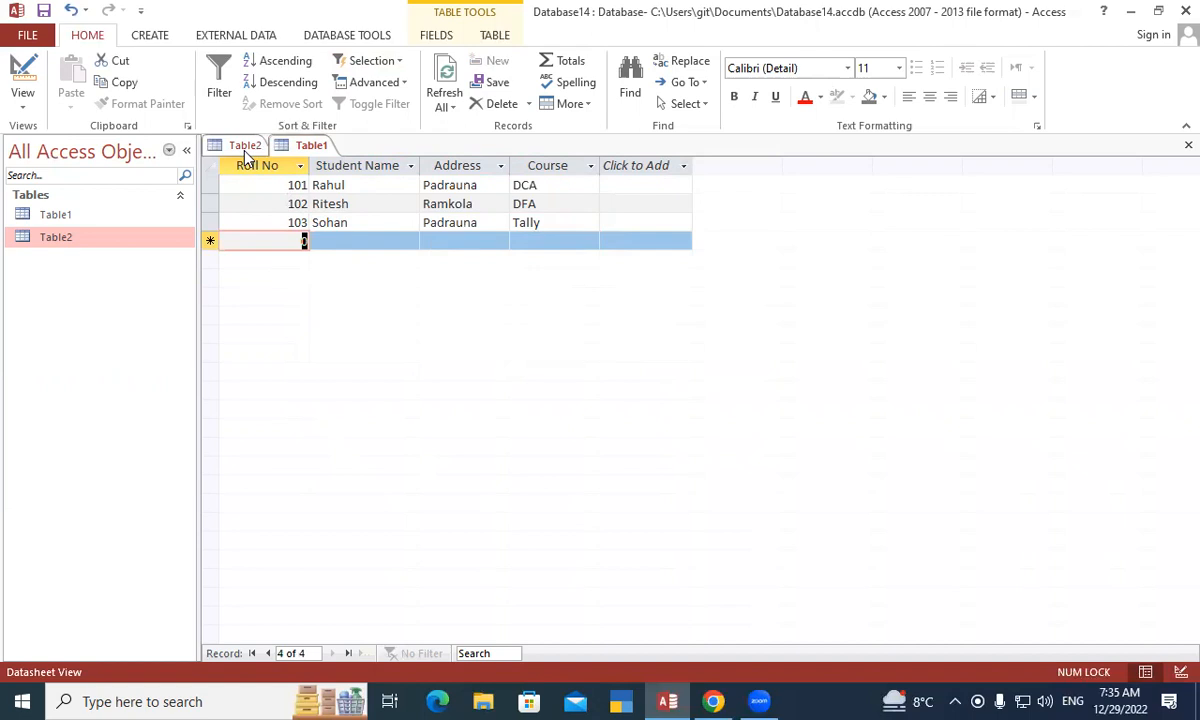
- Delete the Fee field from Table2's design
right_click(307, 146)
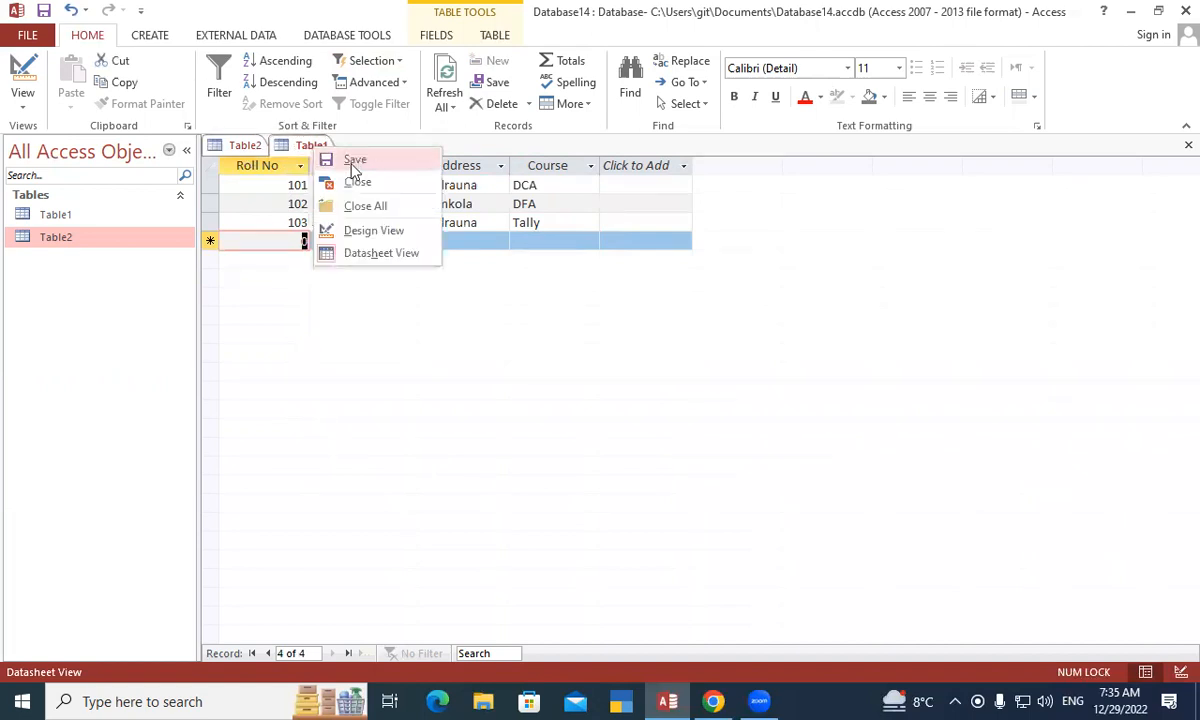
click(222, 145)
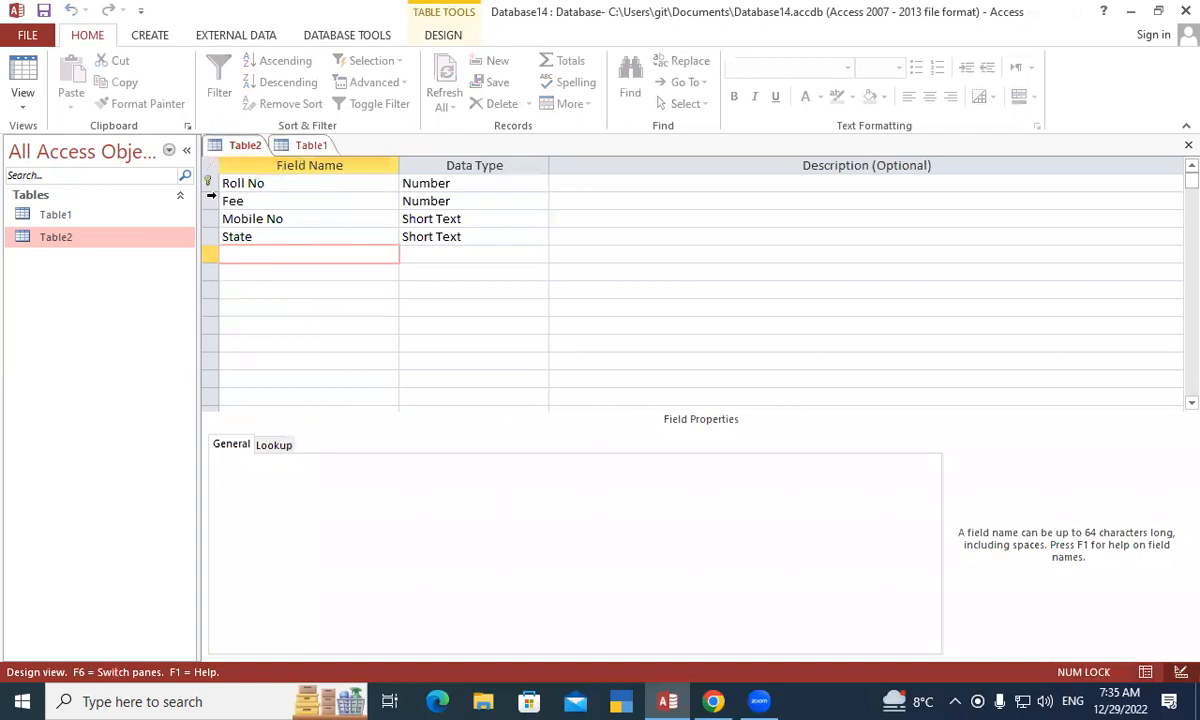
click(209, 201)
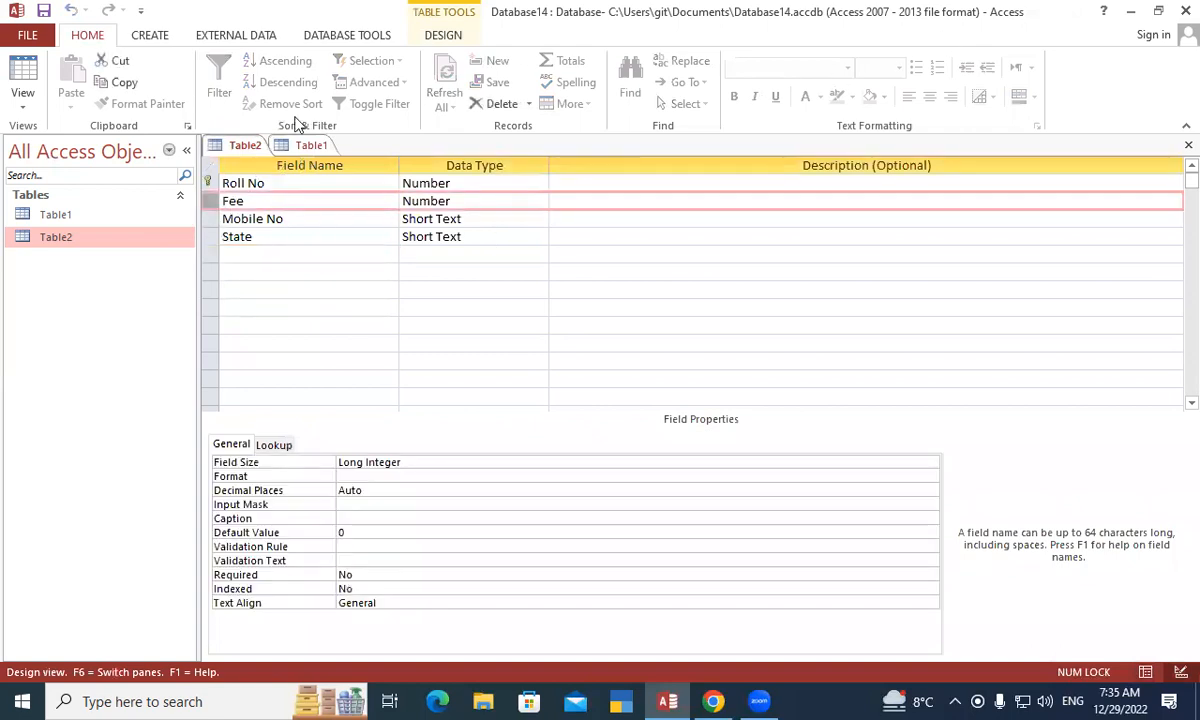
right_click(211, 205)
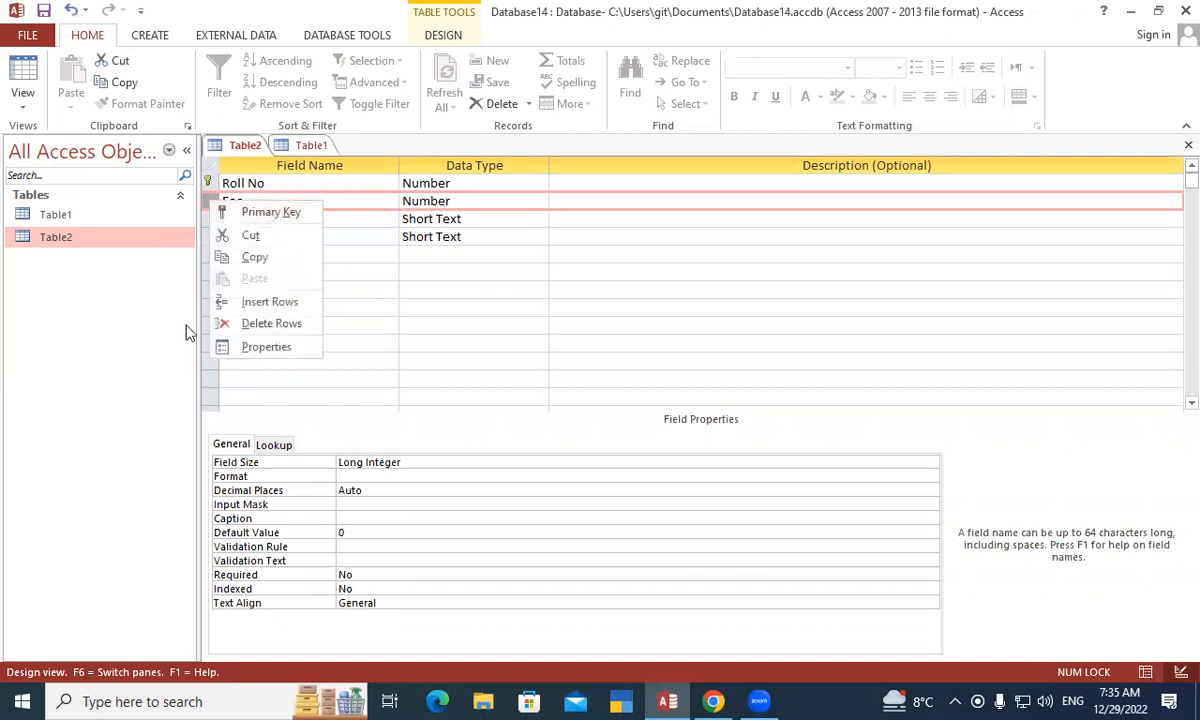
click(270, 323)
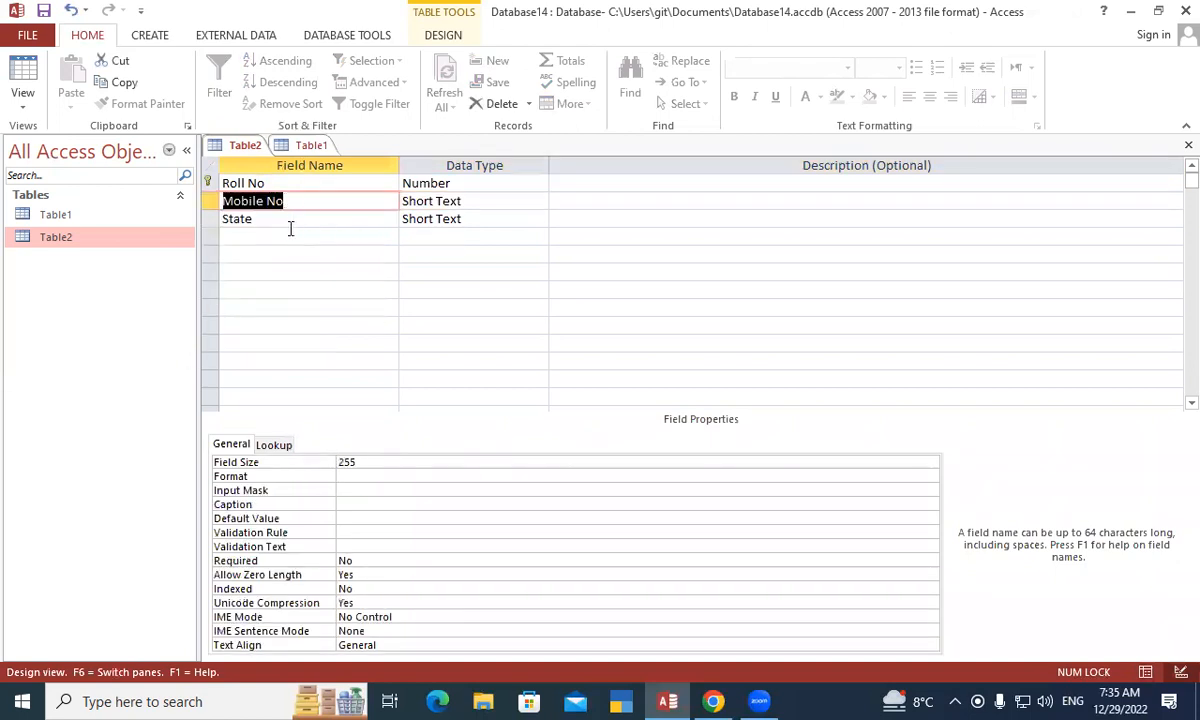
click(286, 220)
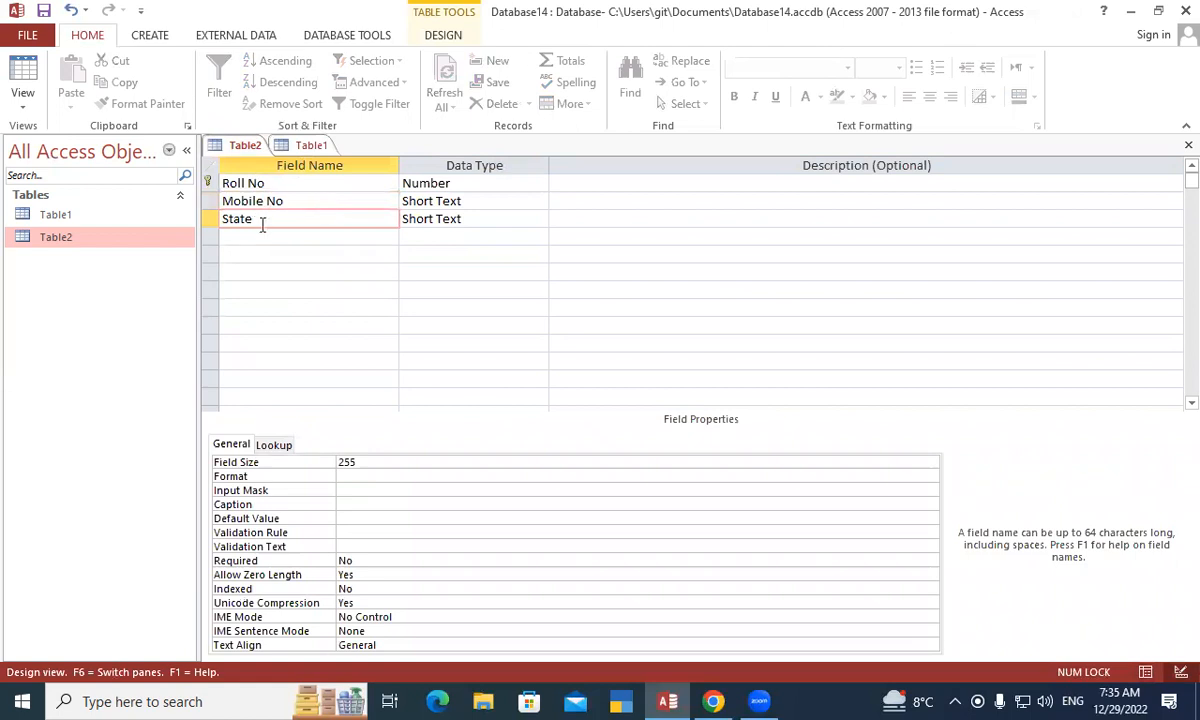
- Save Table2, switch it to Datasheet View, and reopen Table1's student records
right_click(248, 146)
click(289, 155)
right_click(242, 147)
click(263, 159)
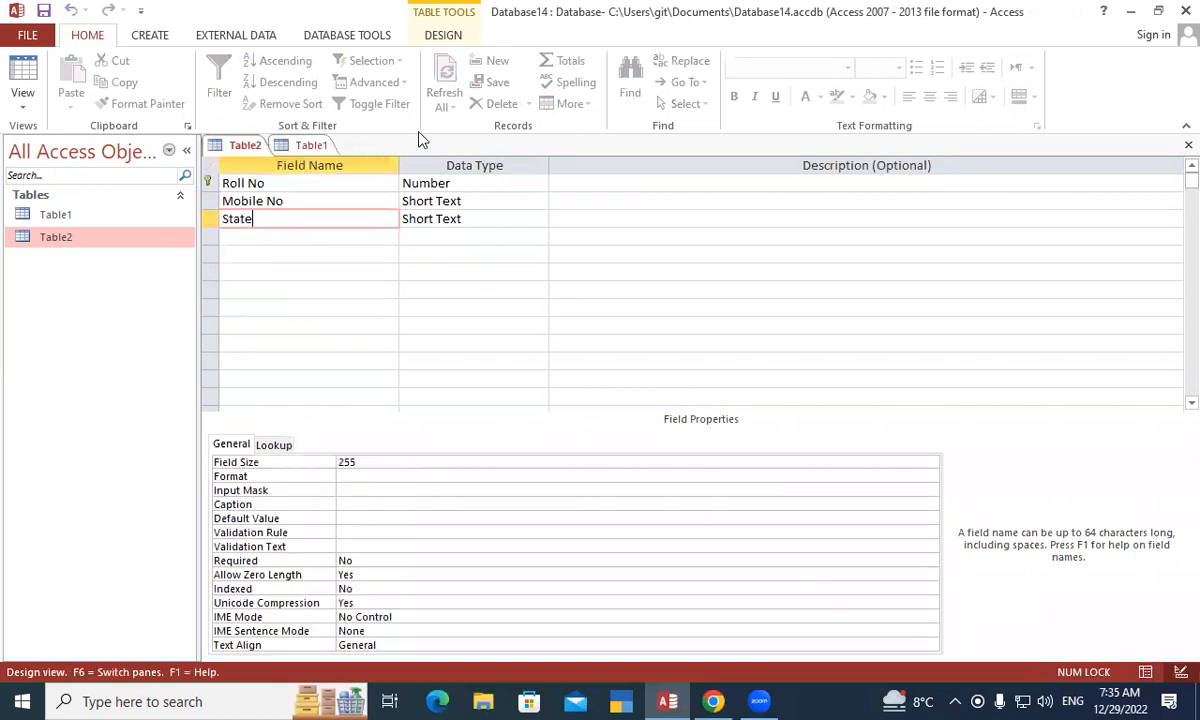
right_click(238, 146)
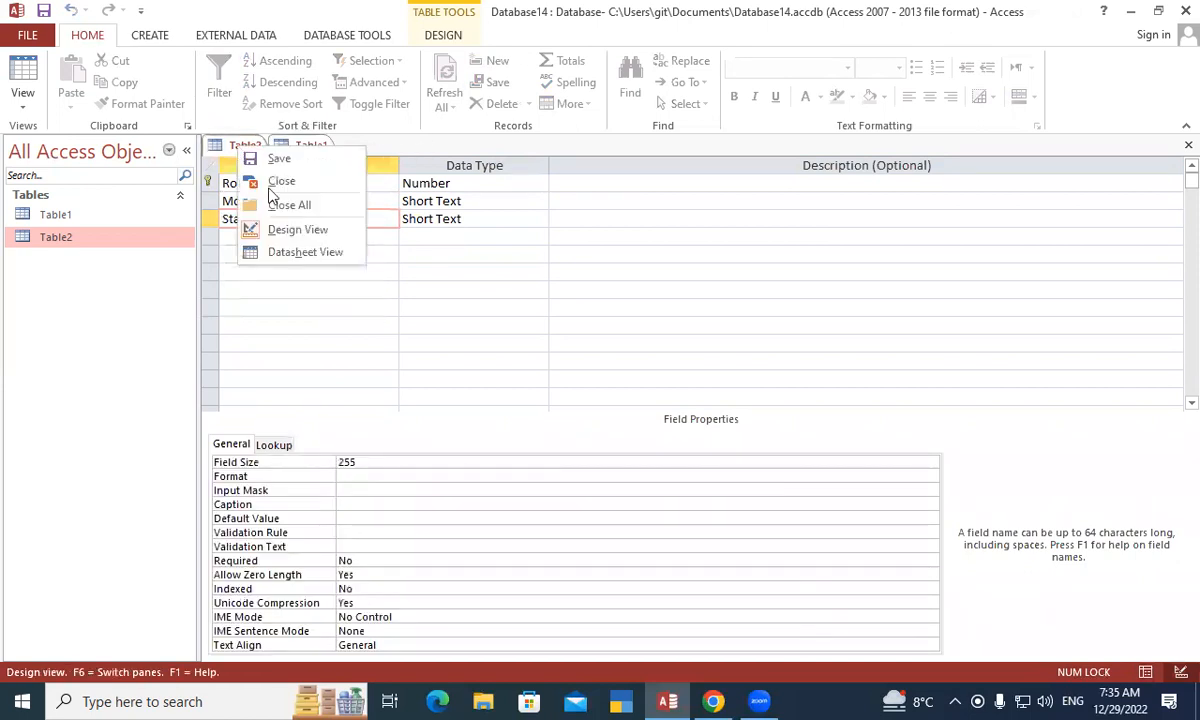
click(305, 252)
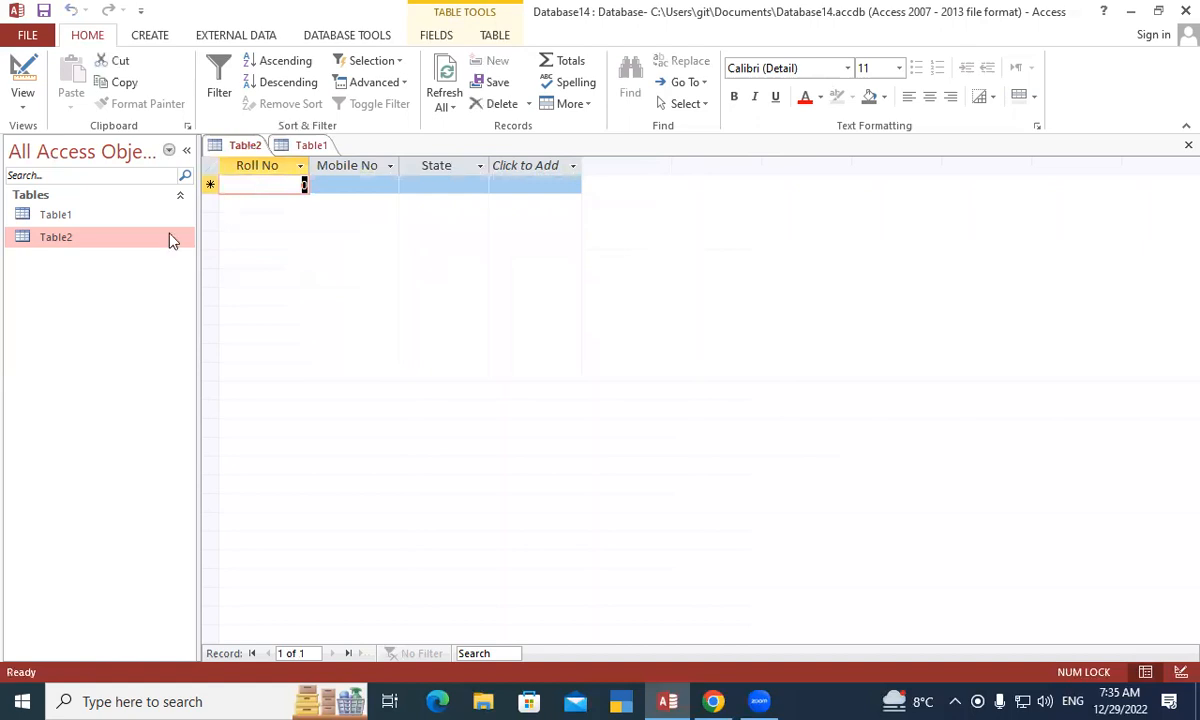
double_click(88, 216)
double_click(105, 238)
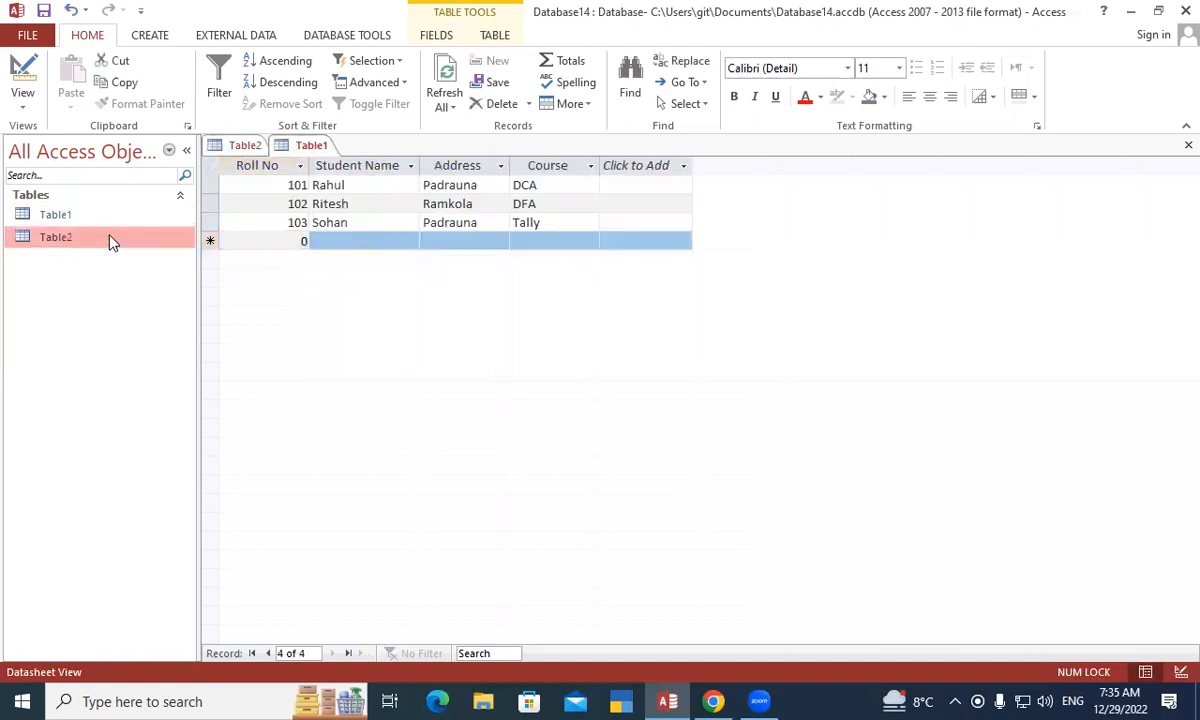
double_click(88, 215)
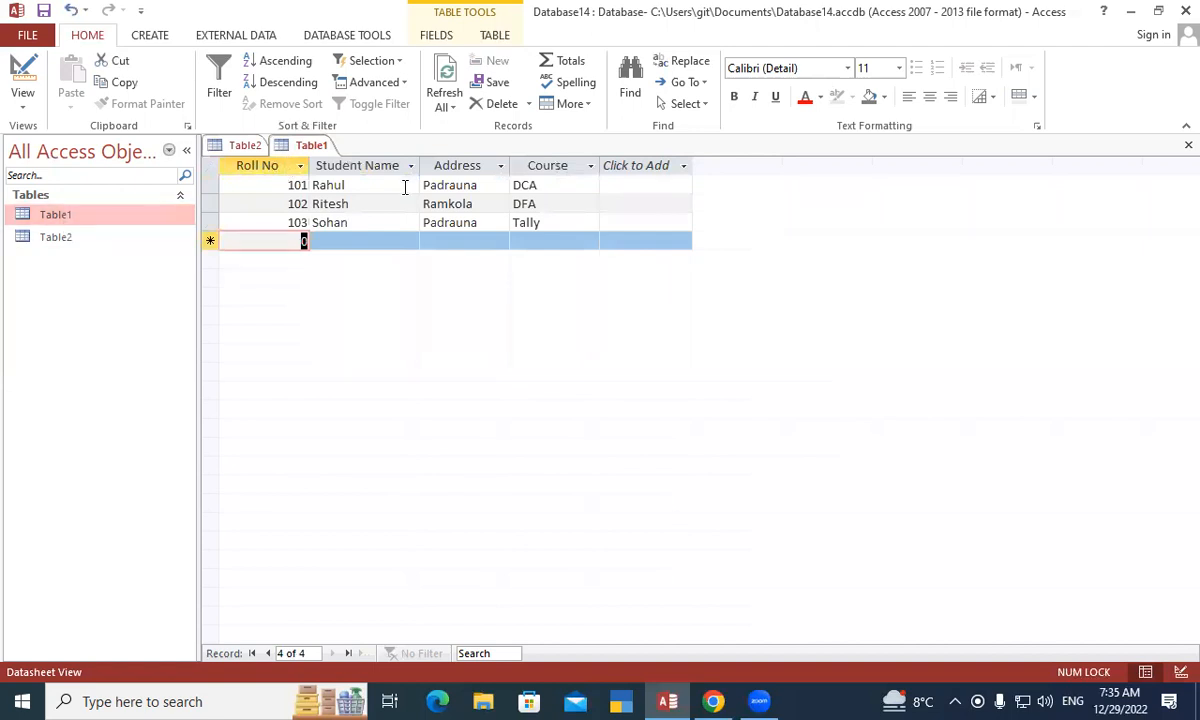
click(57, 241)
- Open Table2's datasheet and enter record 101 with its mobile number and state UP
double_click(57, 241)
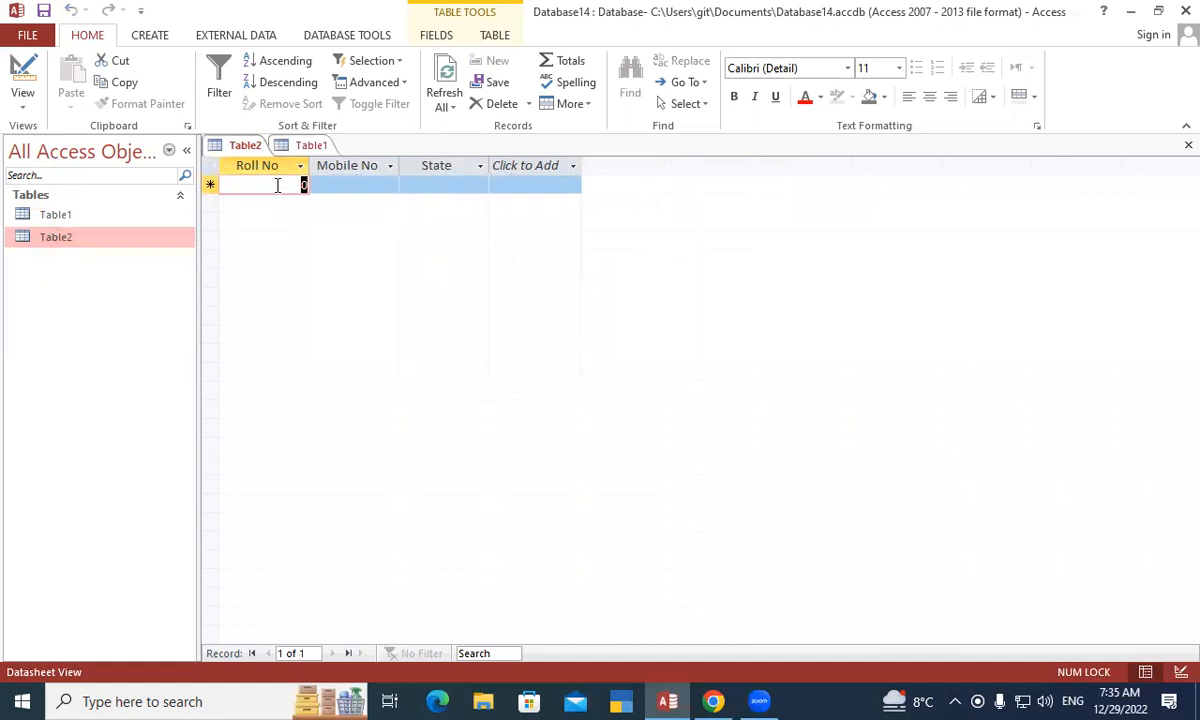
text(101)
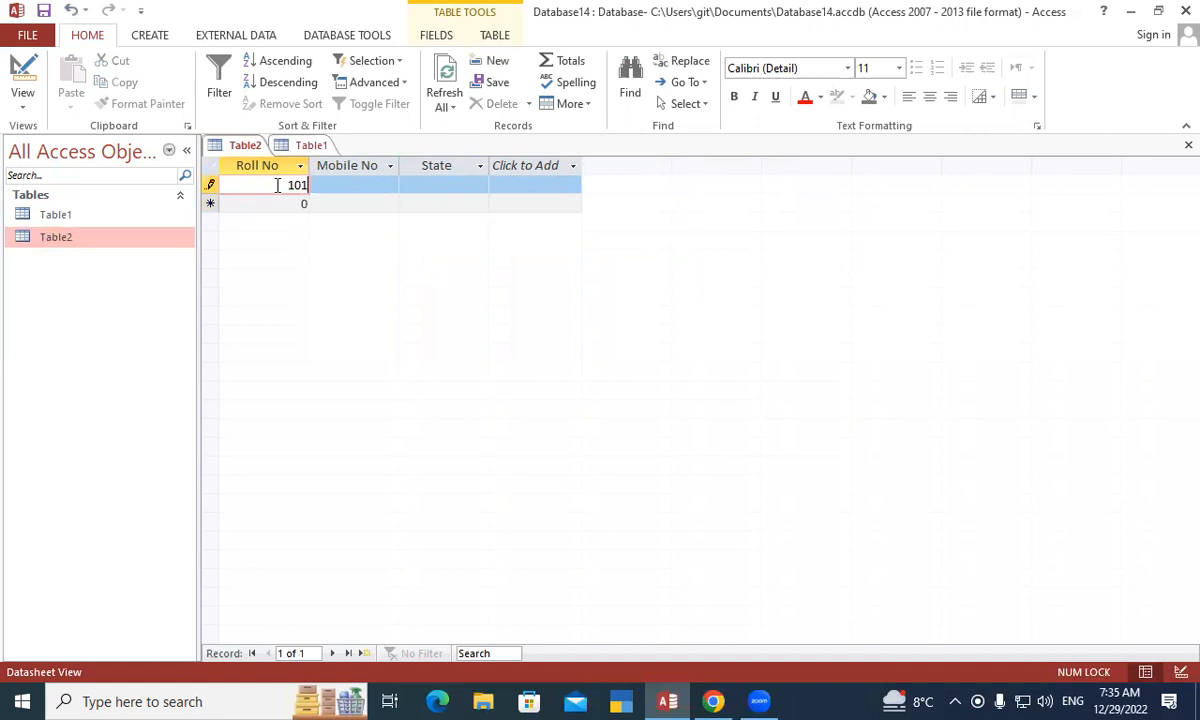
key(Tab)
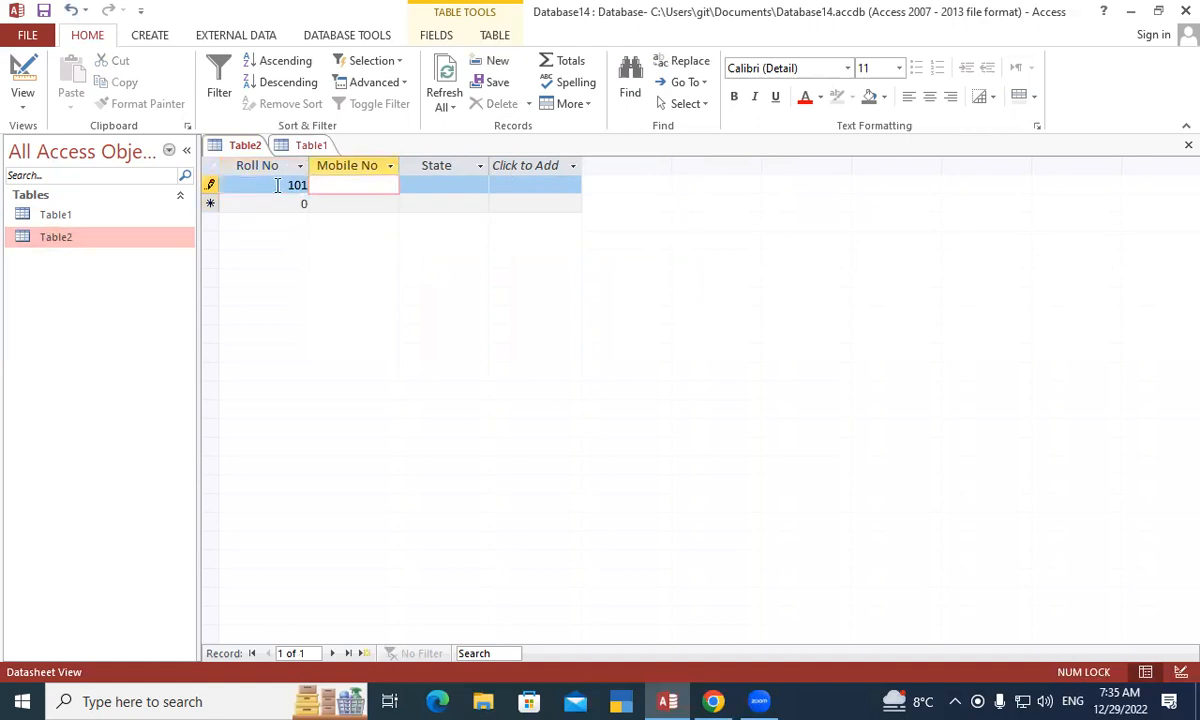
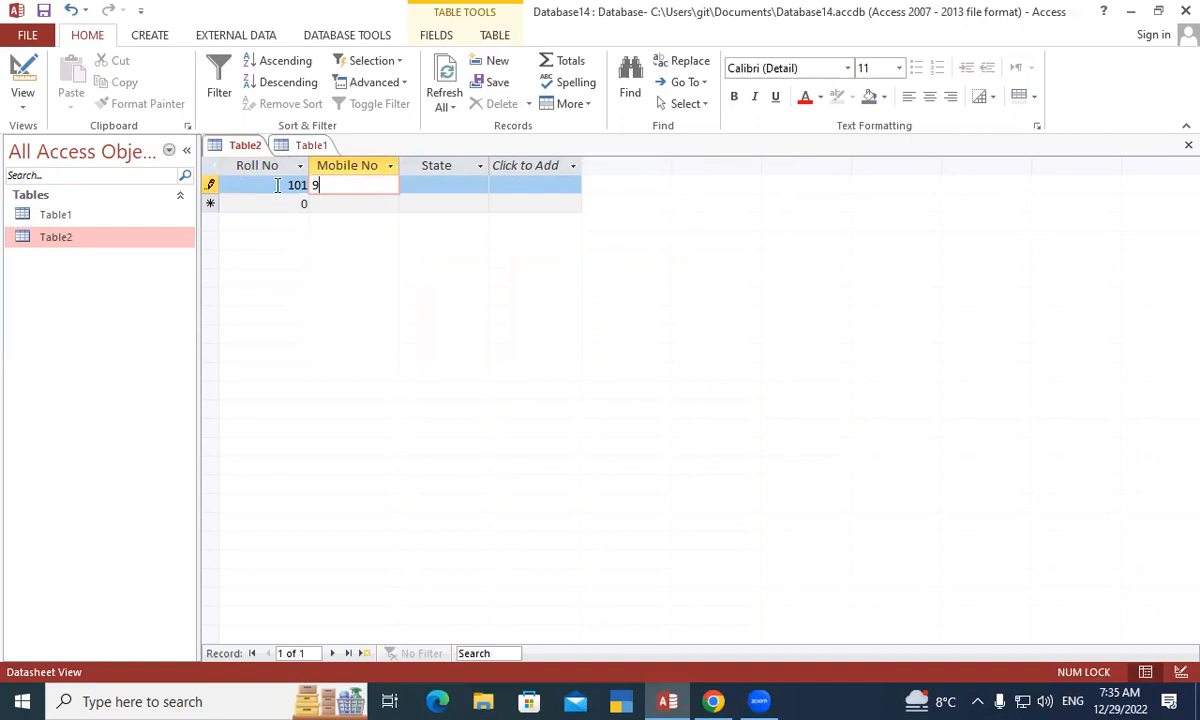
key(Tab)
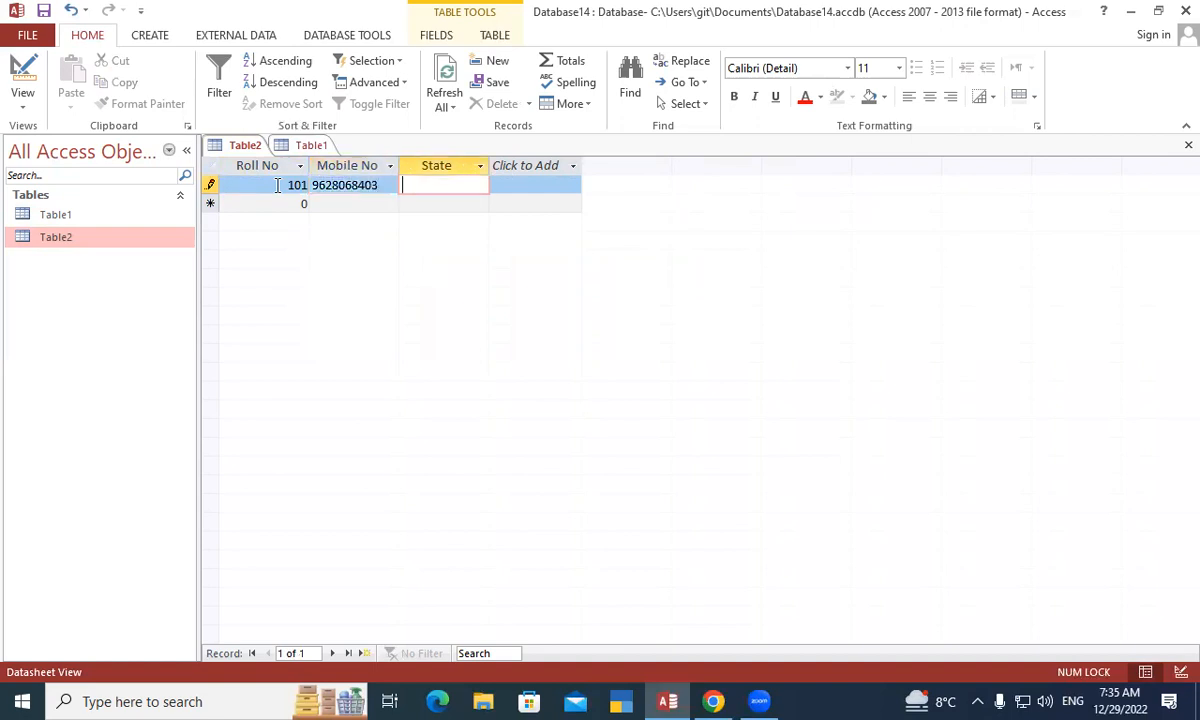
text(UP)
key(Tab)
- Enter record 102 with its mobile number and state Bihar
text(102)
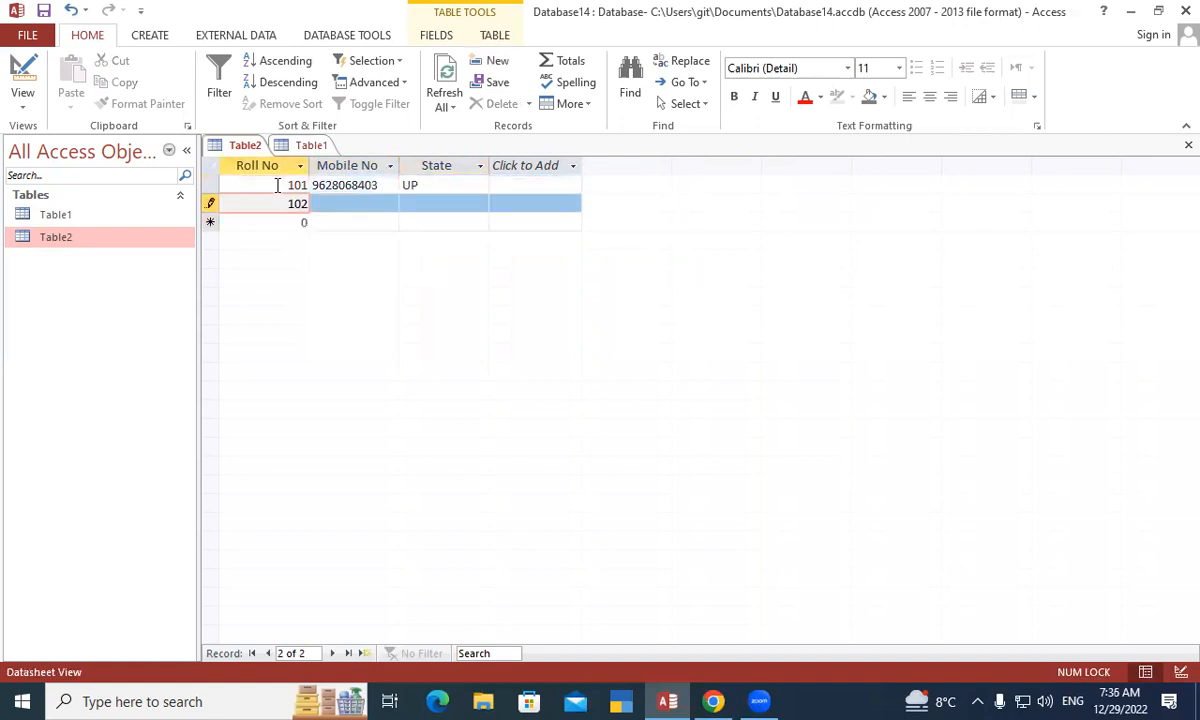
key(Tab)
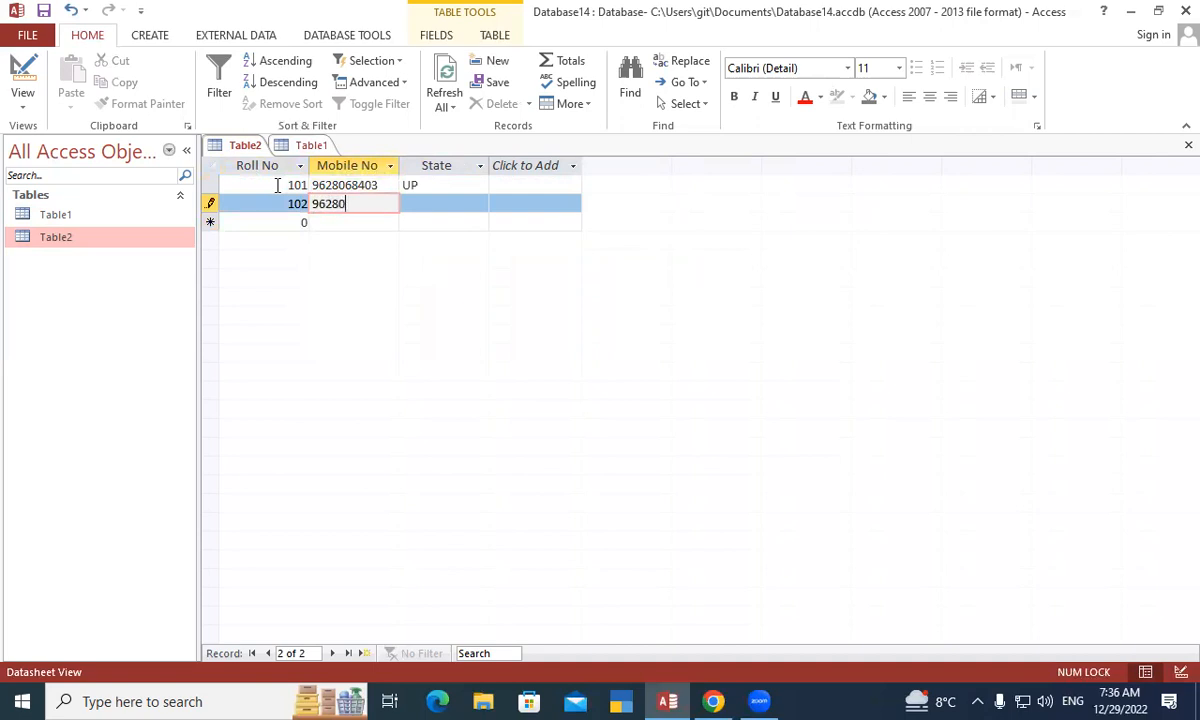
key(Tab)
text(b)
key(BackSpace)
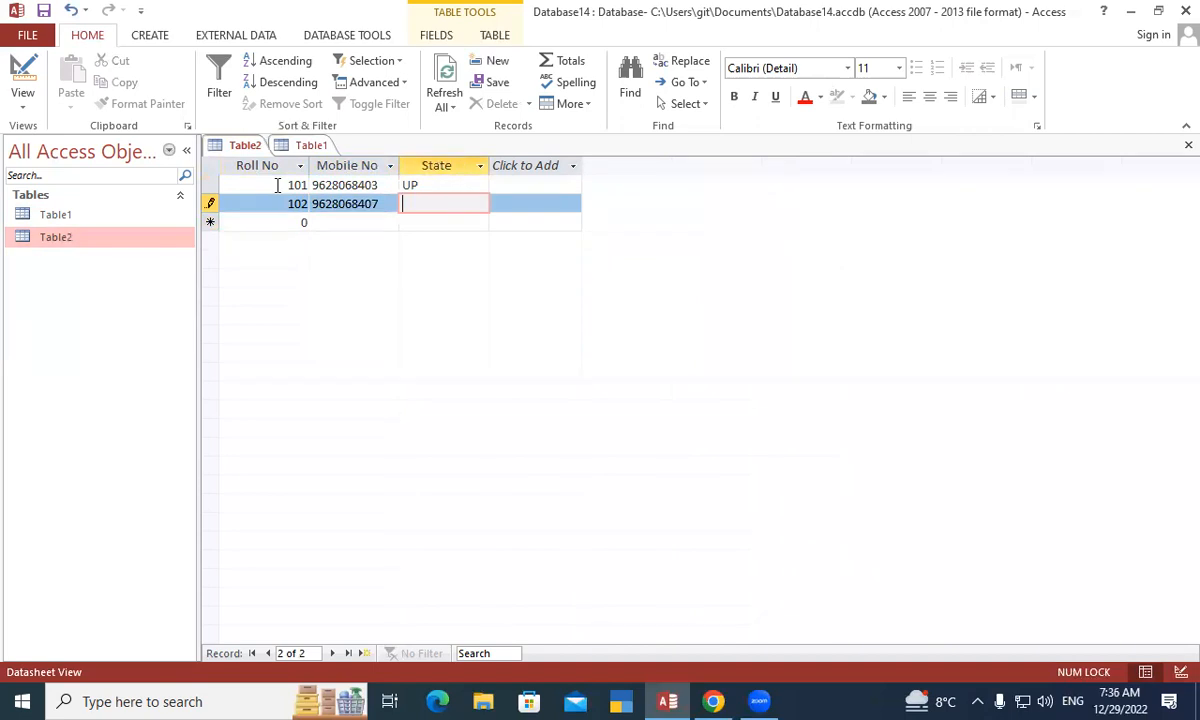
text(Bihar)
key(Tab)
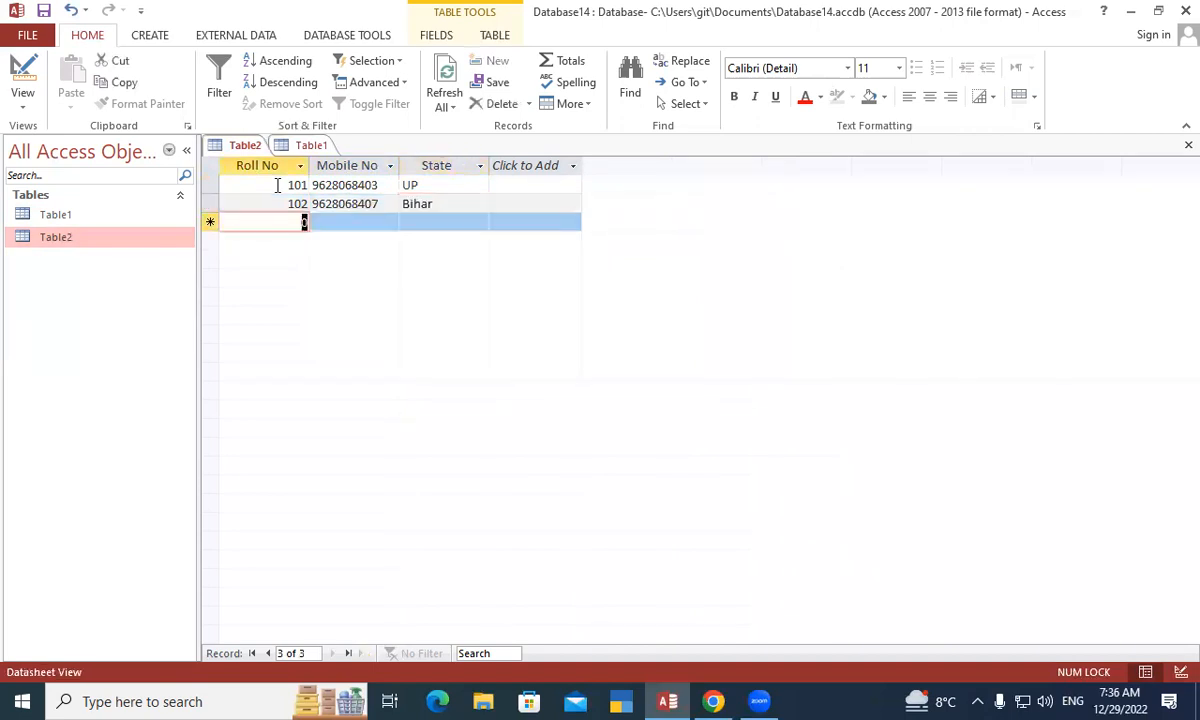
- Enter record 103 with its mobile number and state Delhi
text(103)
key(Tab)
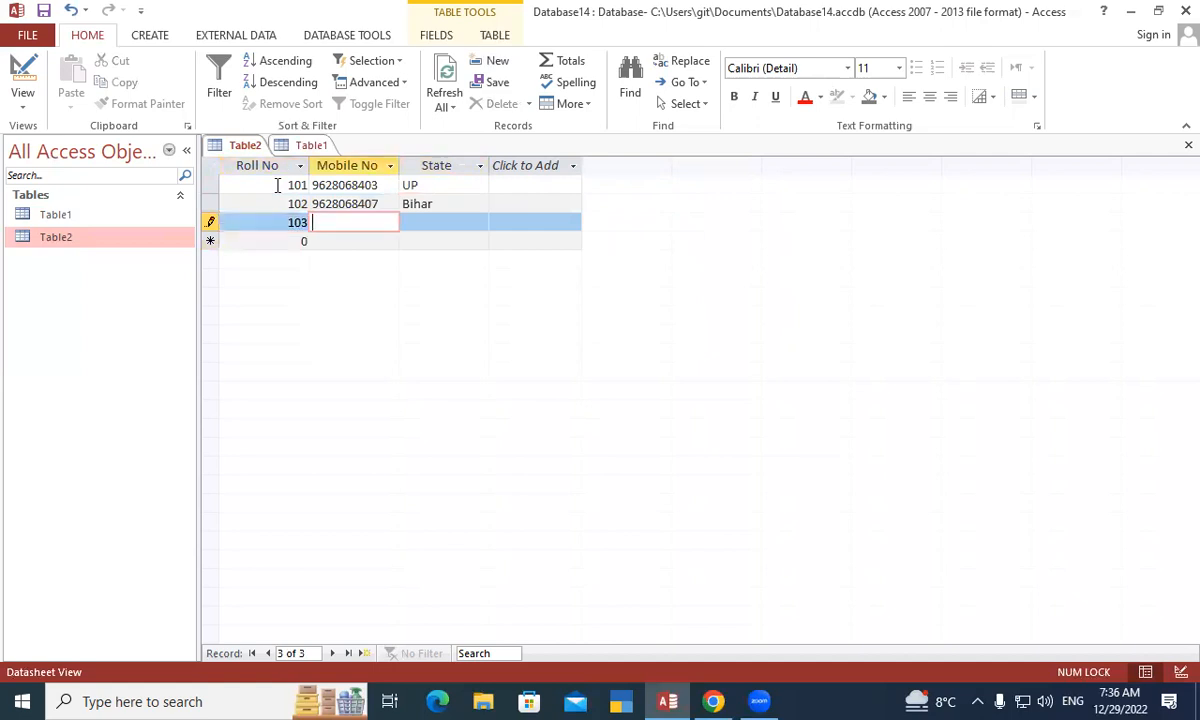
key(Tab)
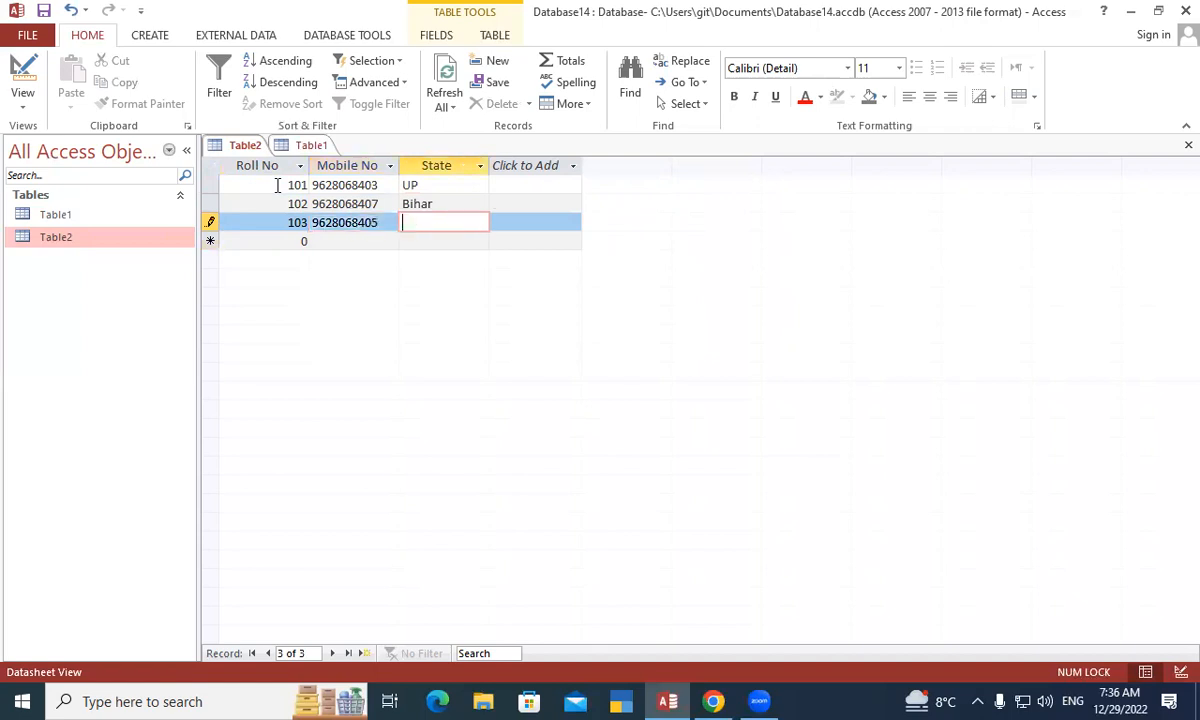
text(Delhi)
key(Tab)
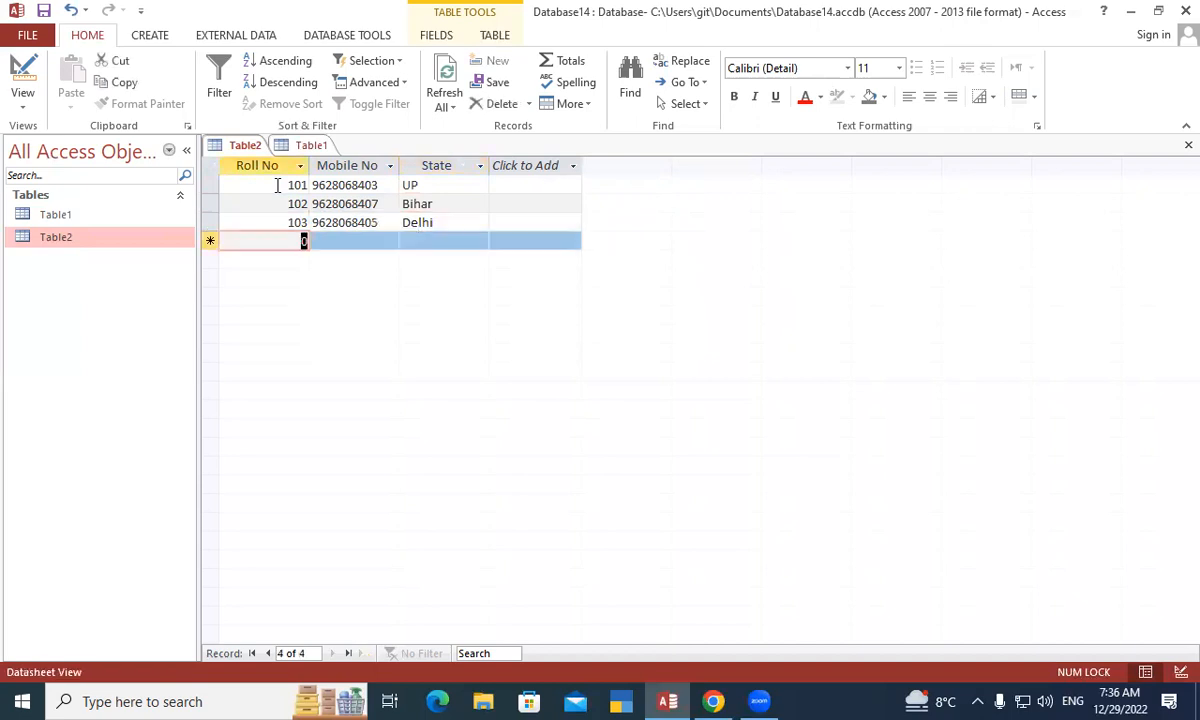
- Switch between the Table2 and Table1 datasheets, ending on Table1's student records
right_click(254, 147)
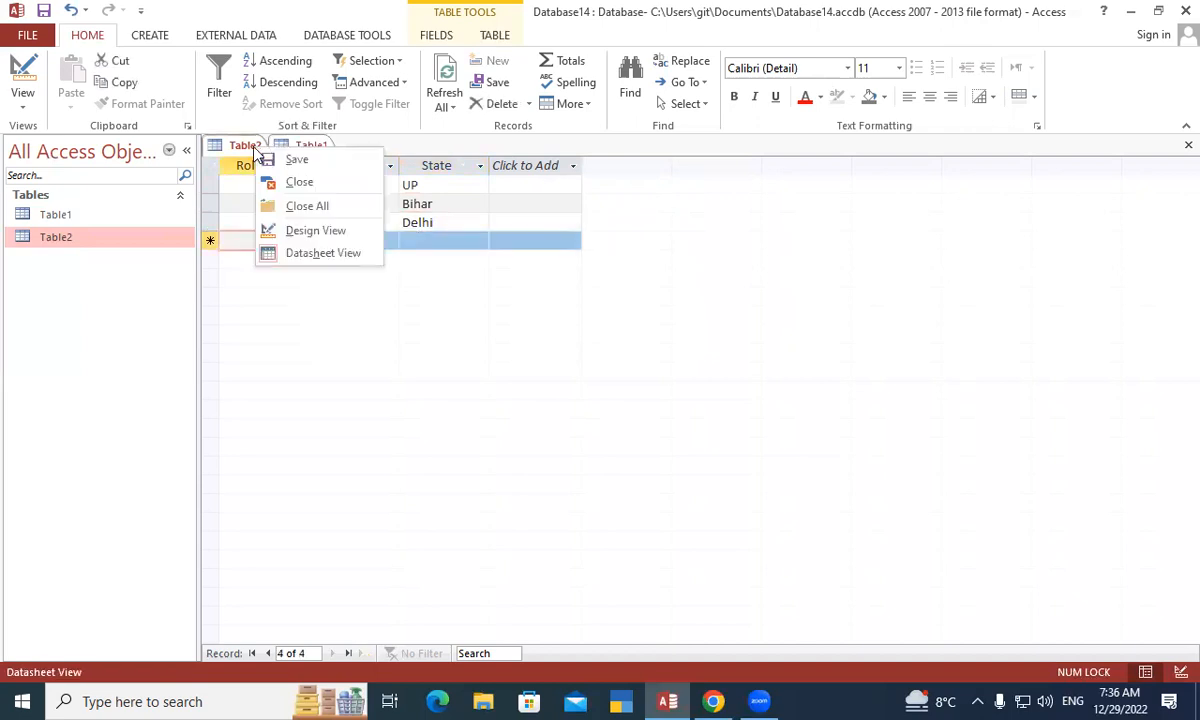
click(279, 162)
click(290, 146)
right_click(290, 146)
click(307, 160)
click(238, 145)
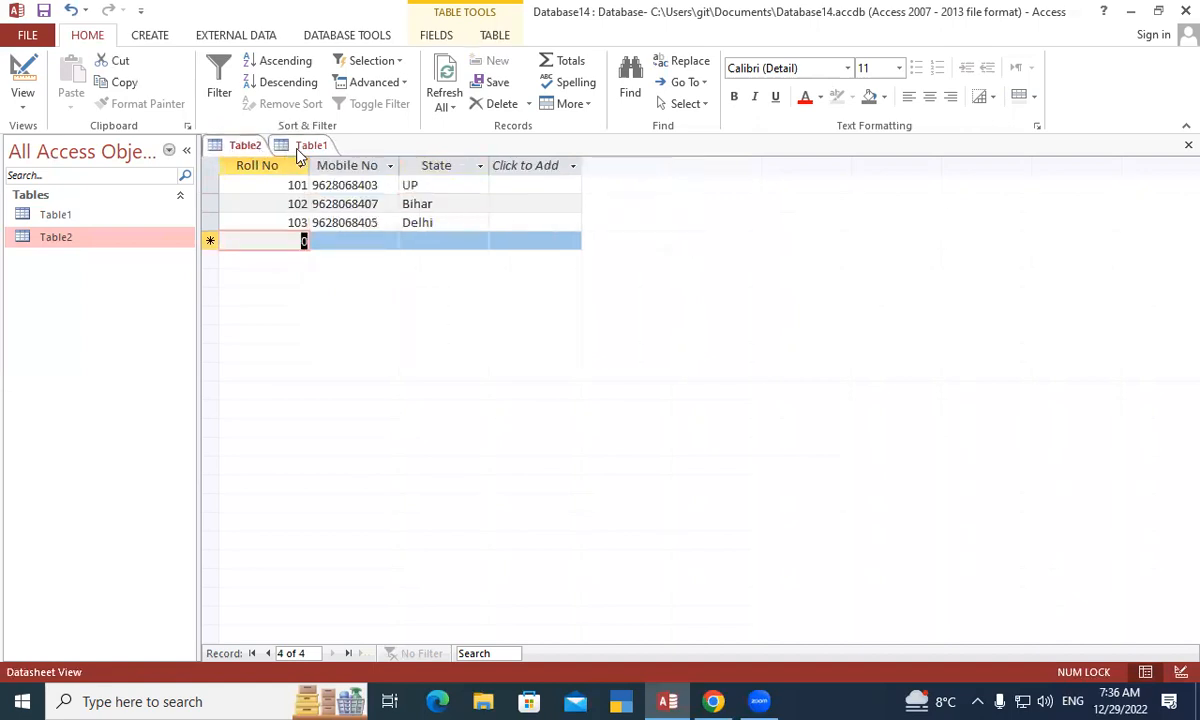
click(297, 150)
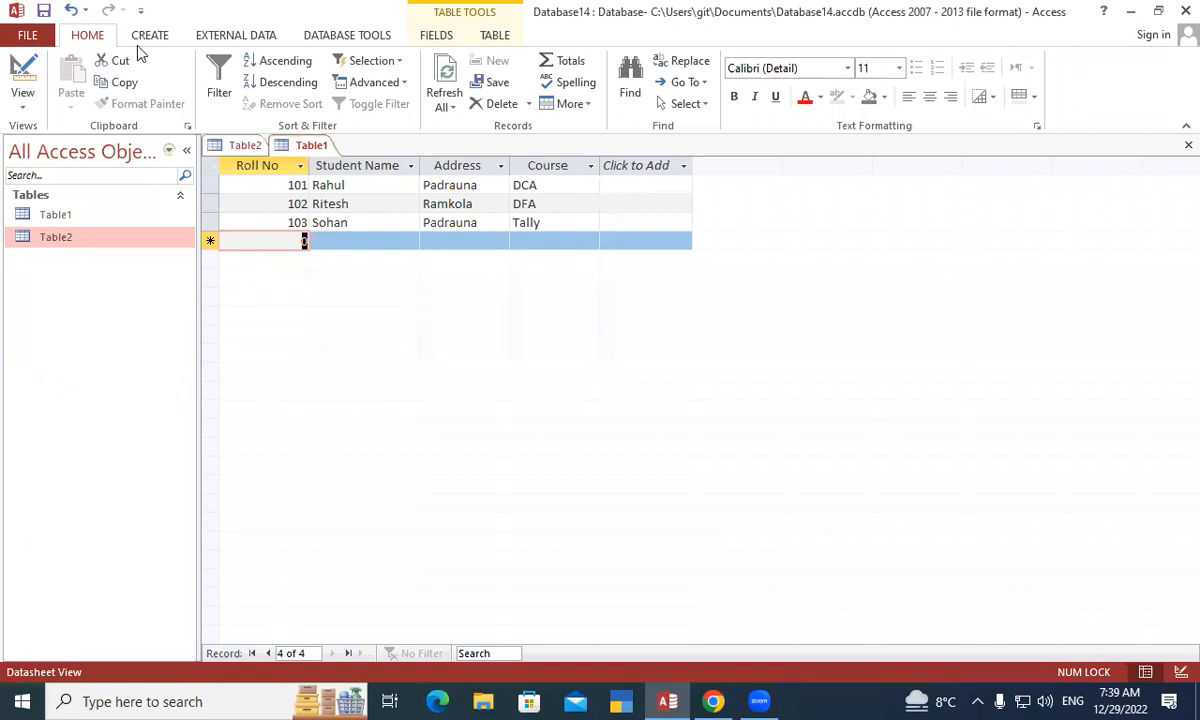
- Close the Table2 and Table1 datasheets, then bring up the Database Tools ribbon
right_click(235, 146)
click(268, 176)
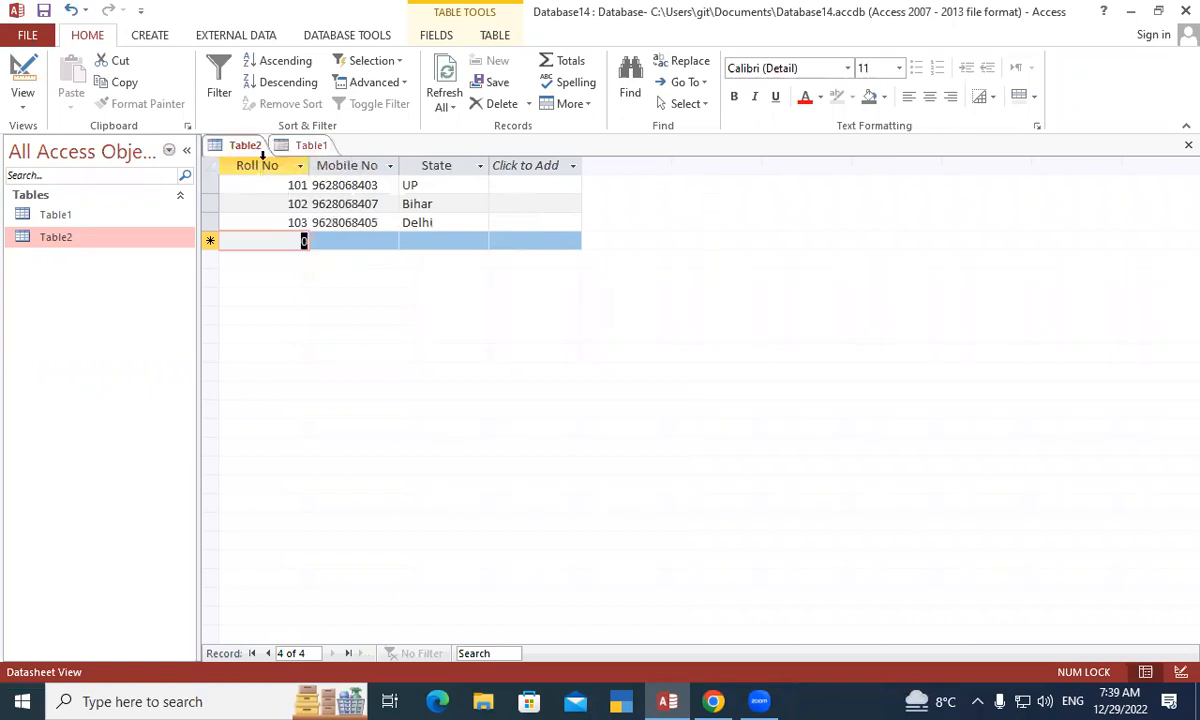
right_click(245, 148)
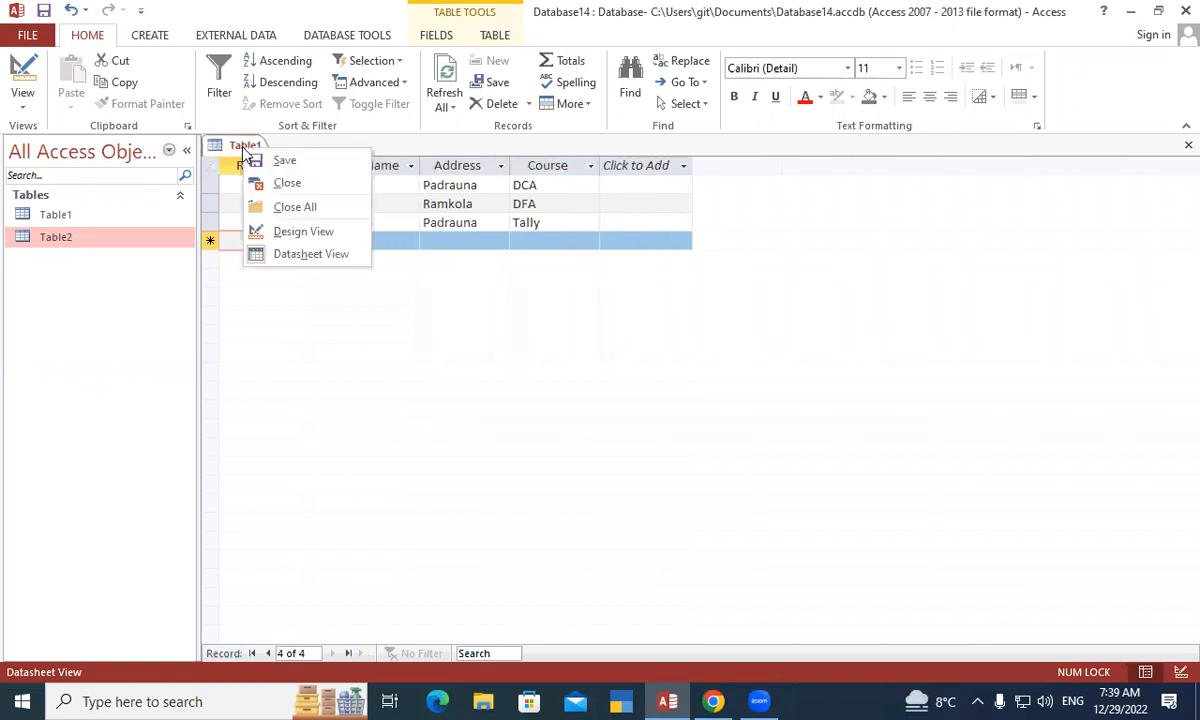
click(300, 185)
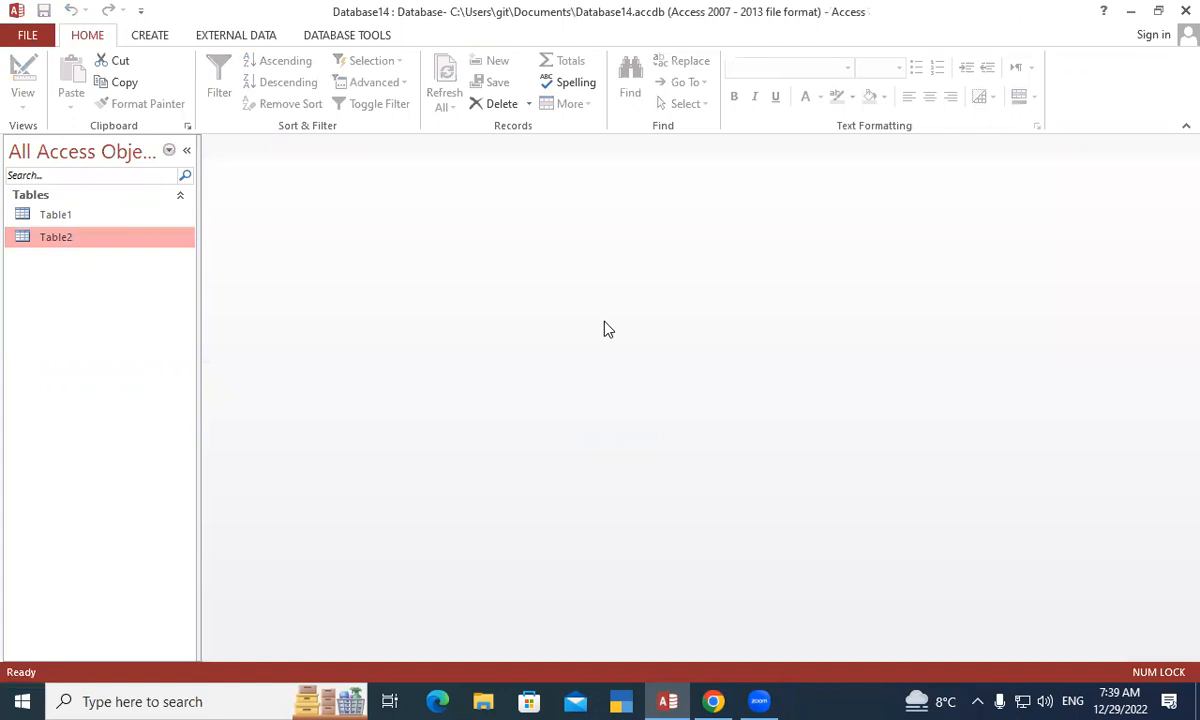
click(313, 44)
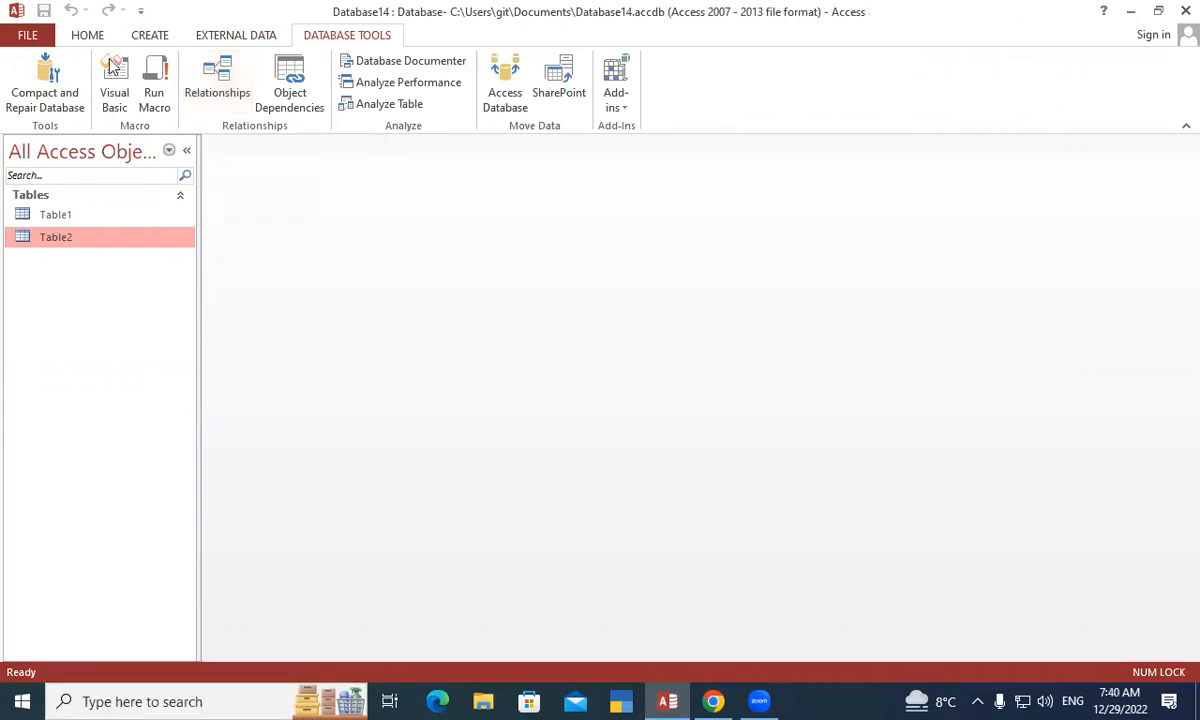
- Open the Relationships window, add Table1 and Table2, and close the table picker
click(213, 85)
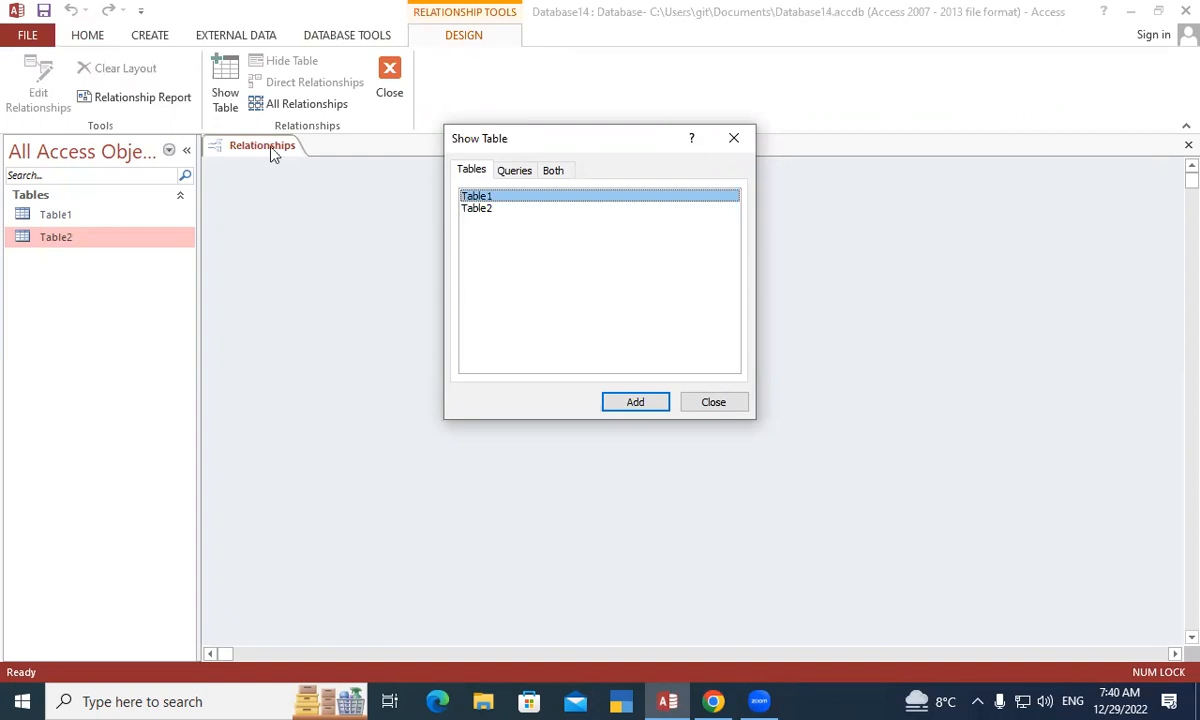
click(637, 404)
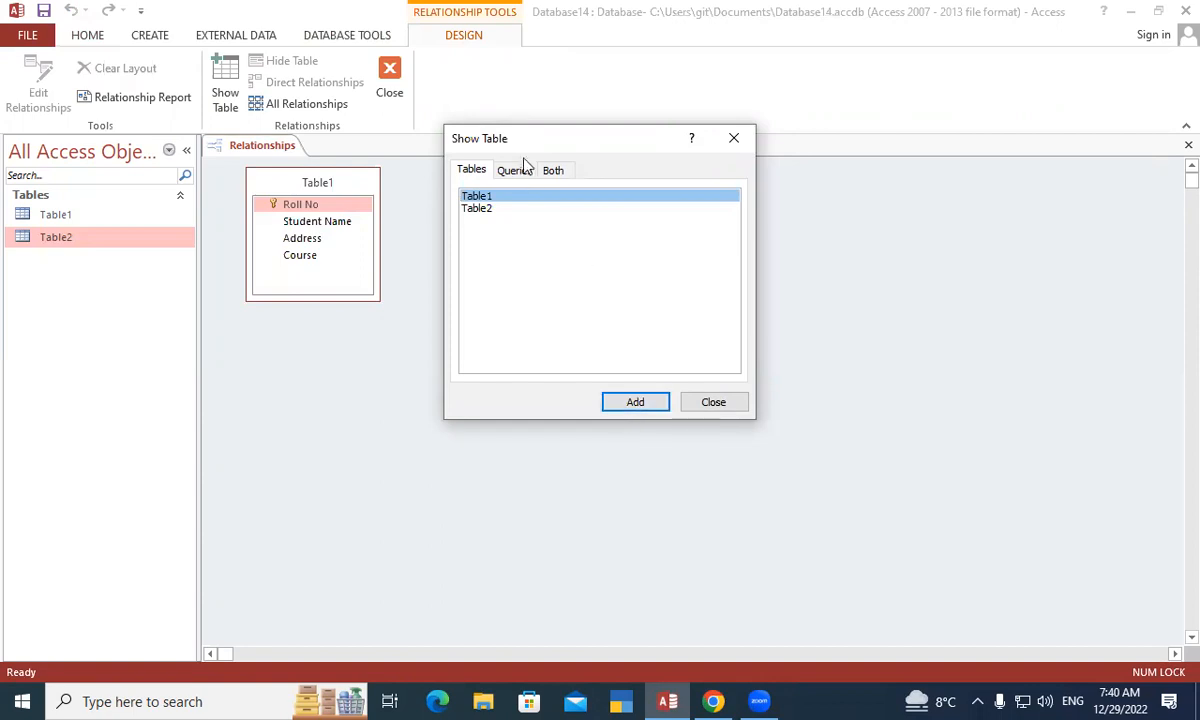
drag(515, 138, 578, 141)
click(550, 211)
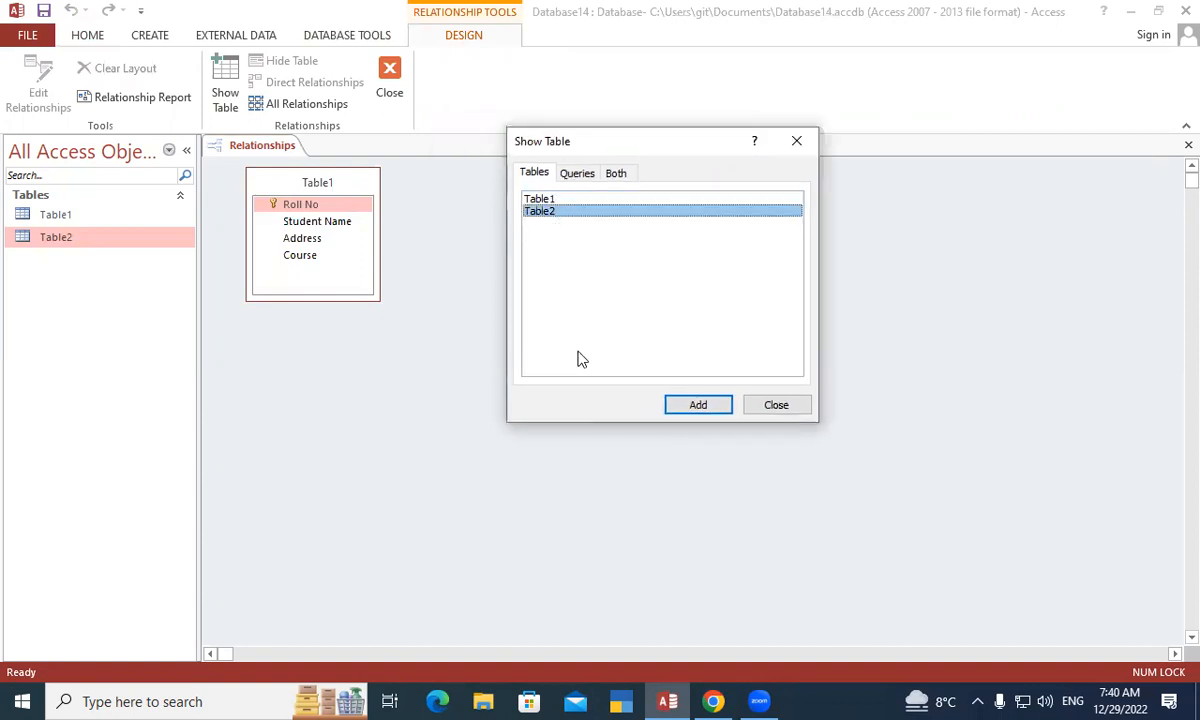
click(708, 406)
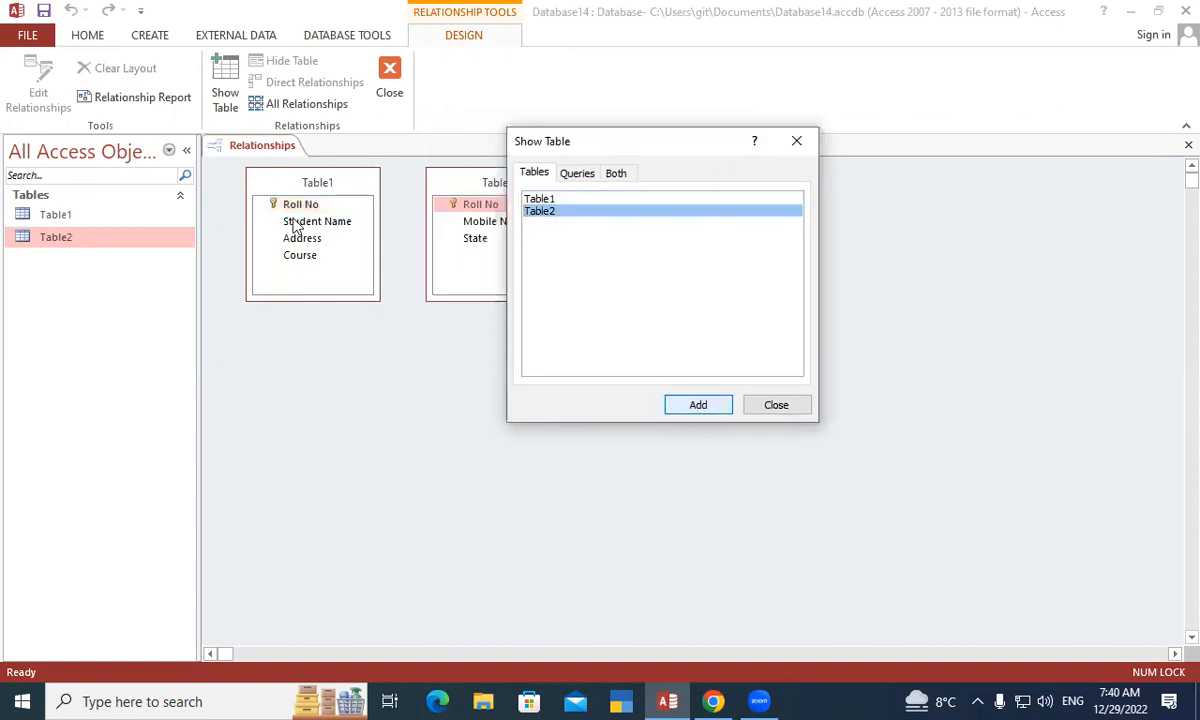
click(776, 406)
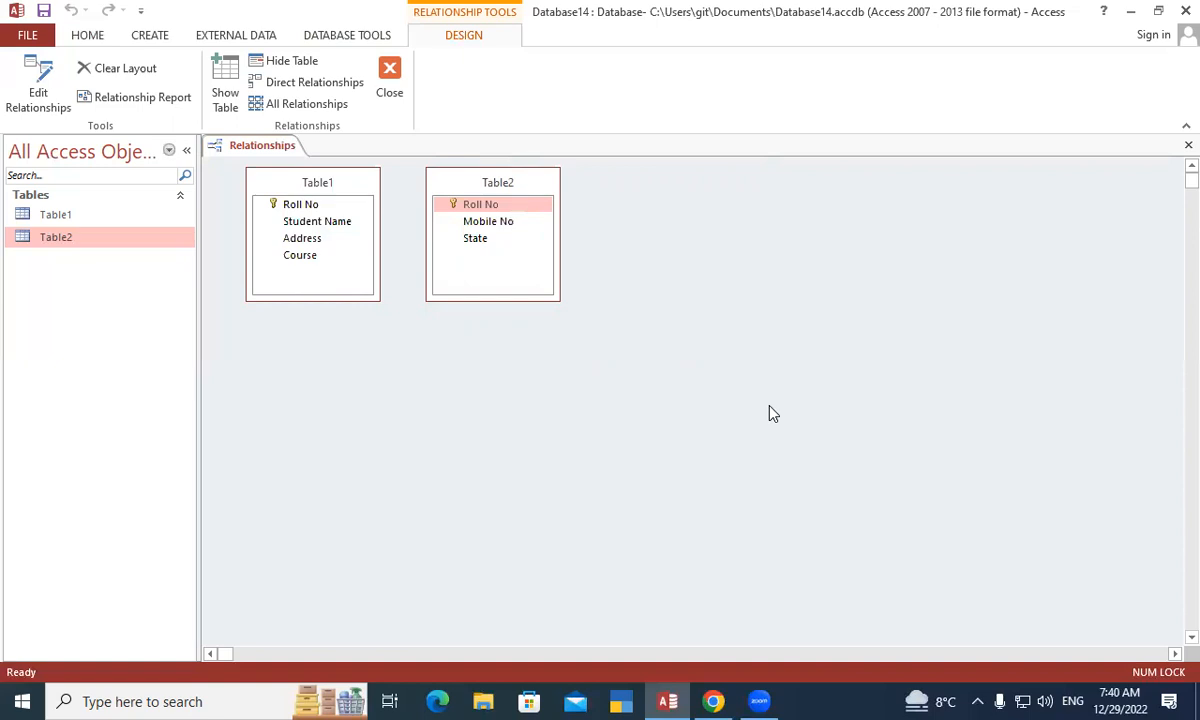
click(298, 209)
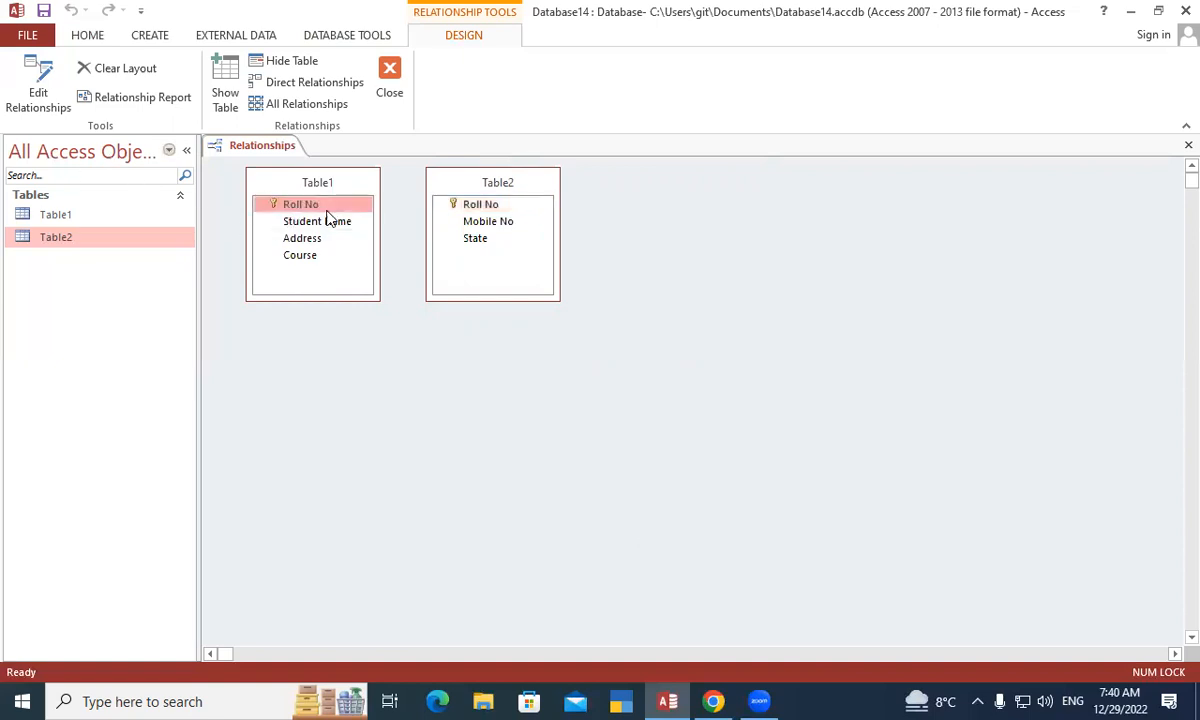
click(490, 209)
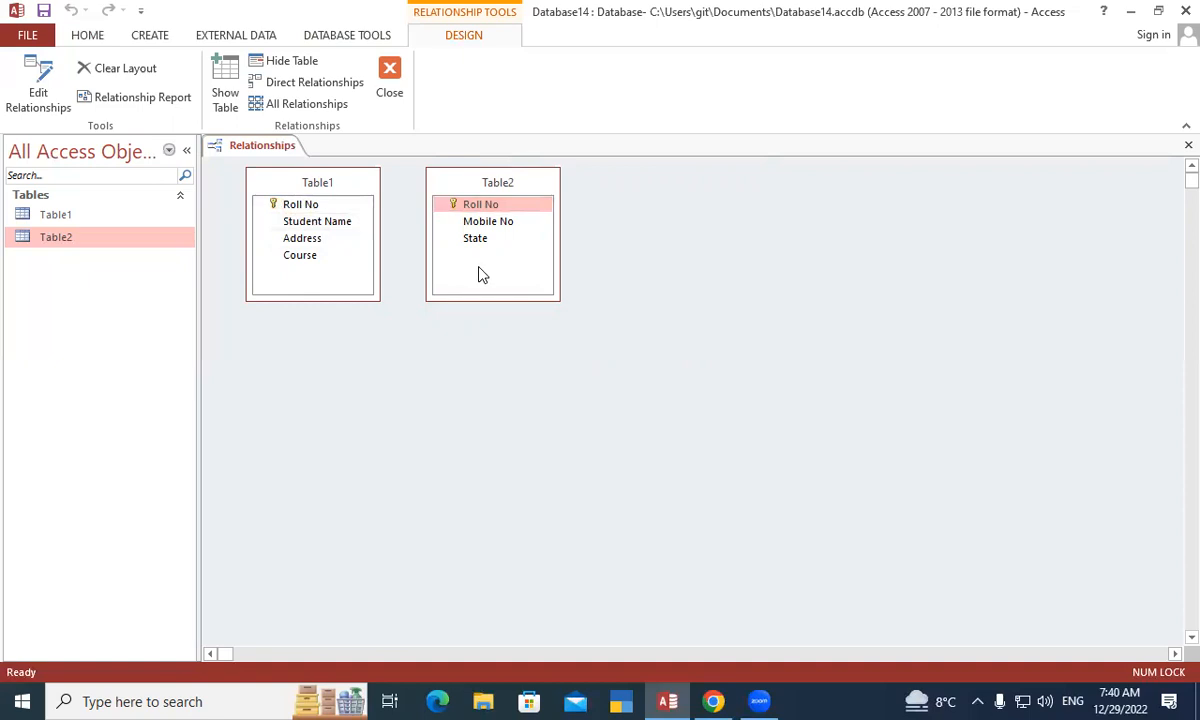
click(296, 203)
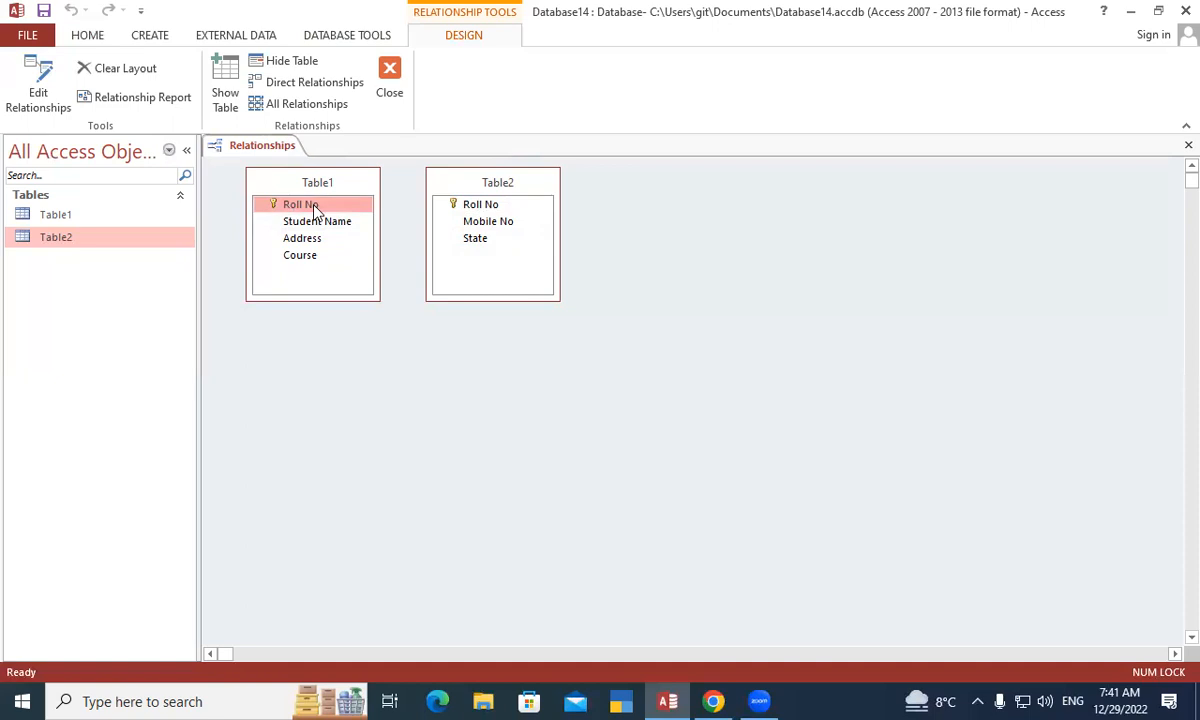
- Link Table1's Roll No to Table2's Roll No, enforcing referential integrity with cascade update and delete
drag(313, 207, 476, 212)
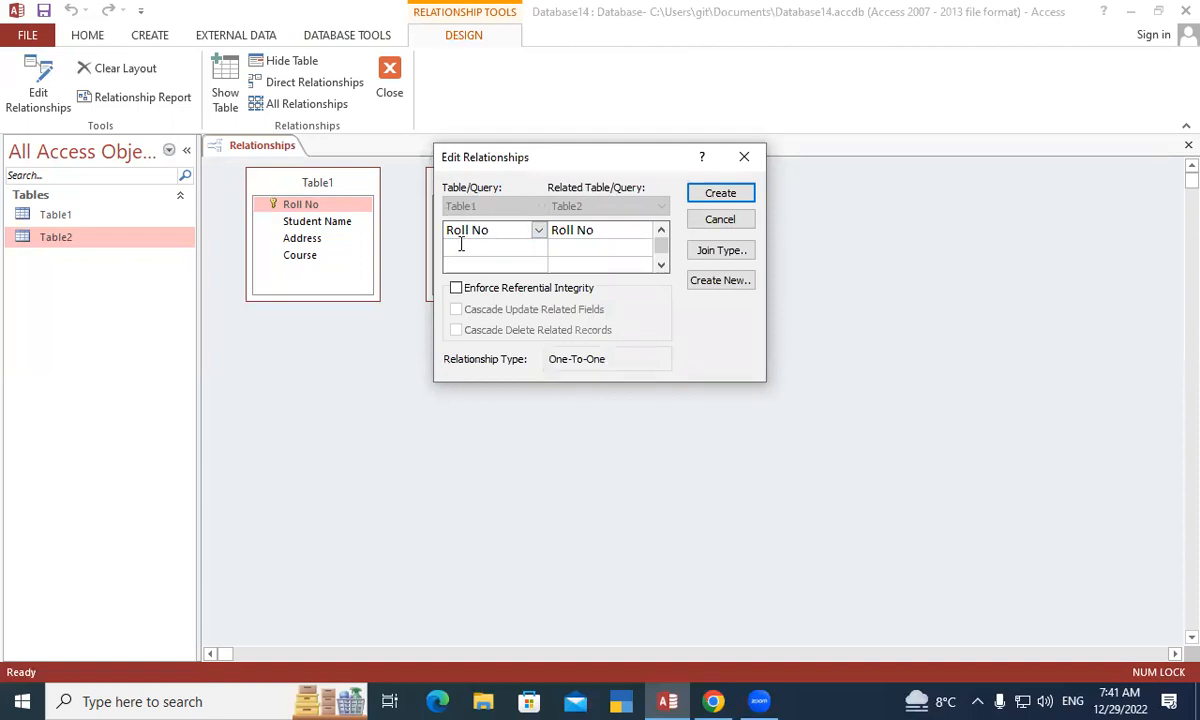
click(566, 233)
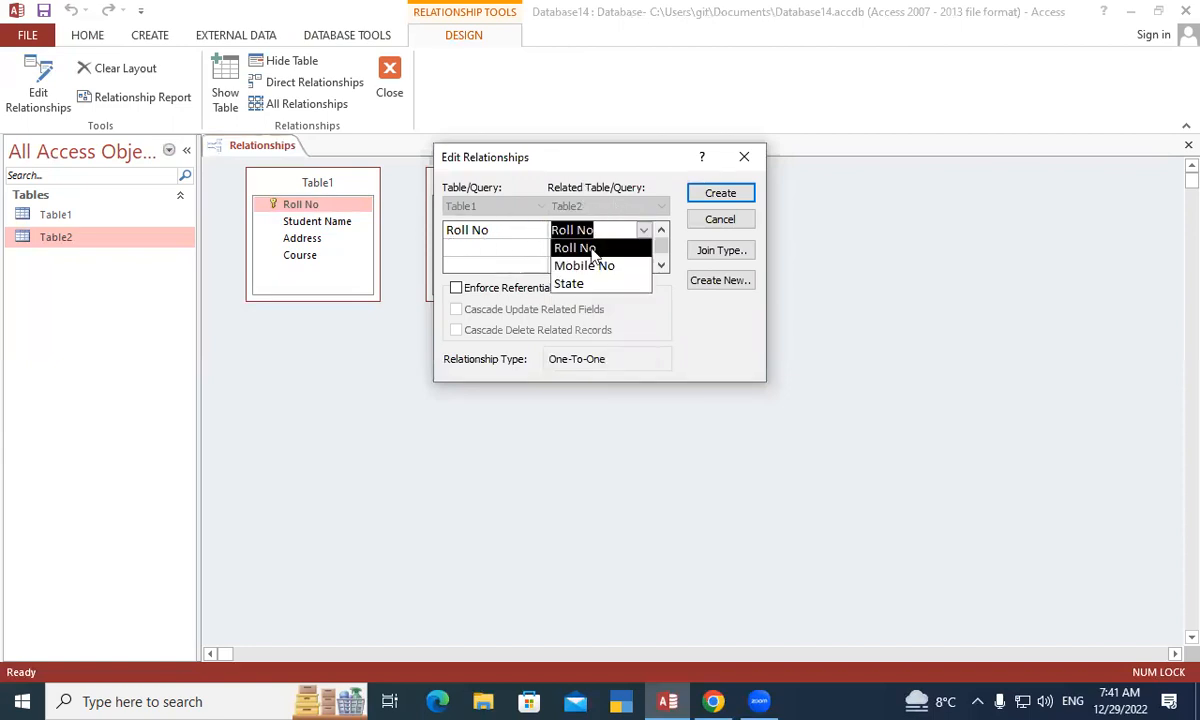
click(503, 244)
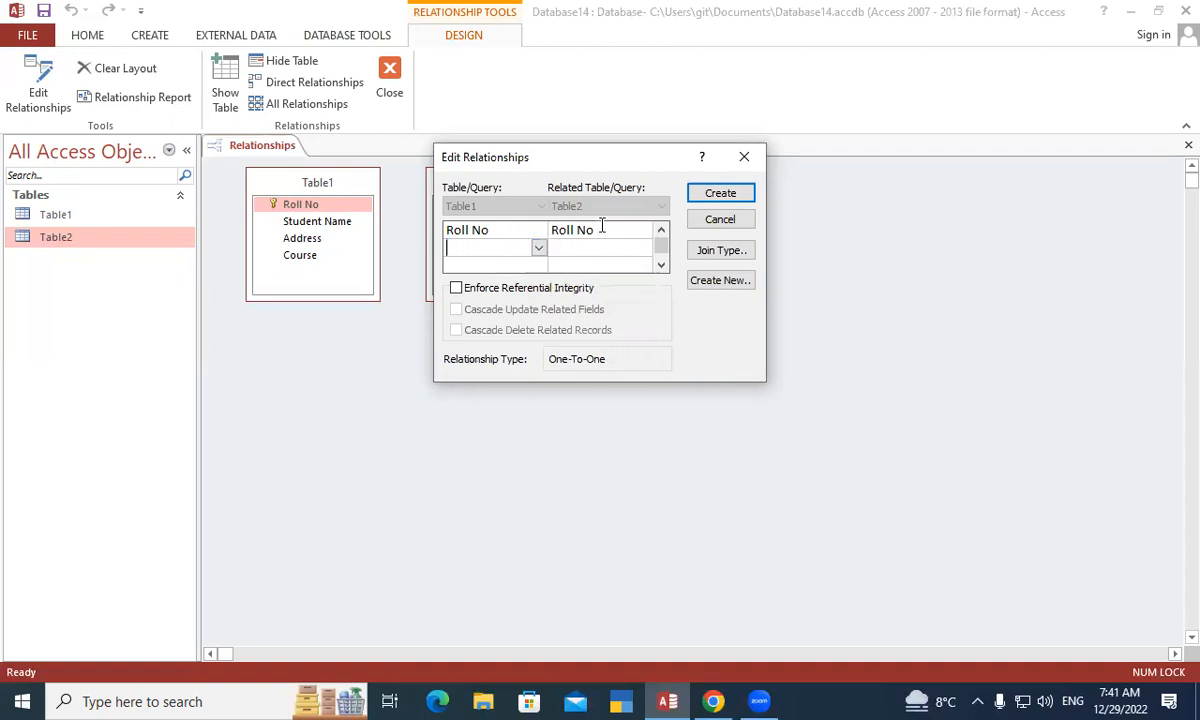
click(597, 229)
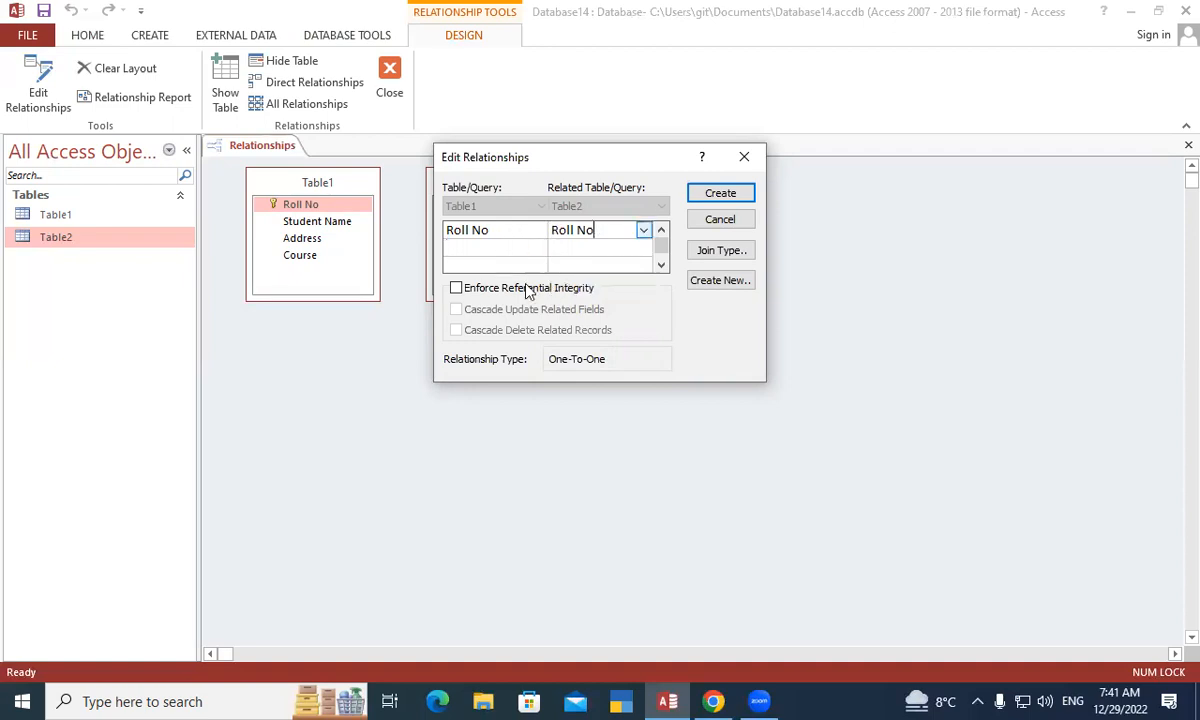
click(457, 290)
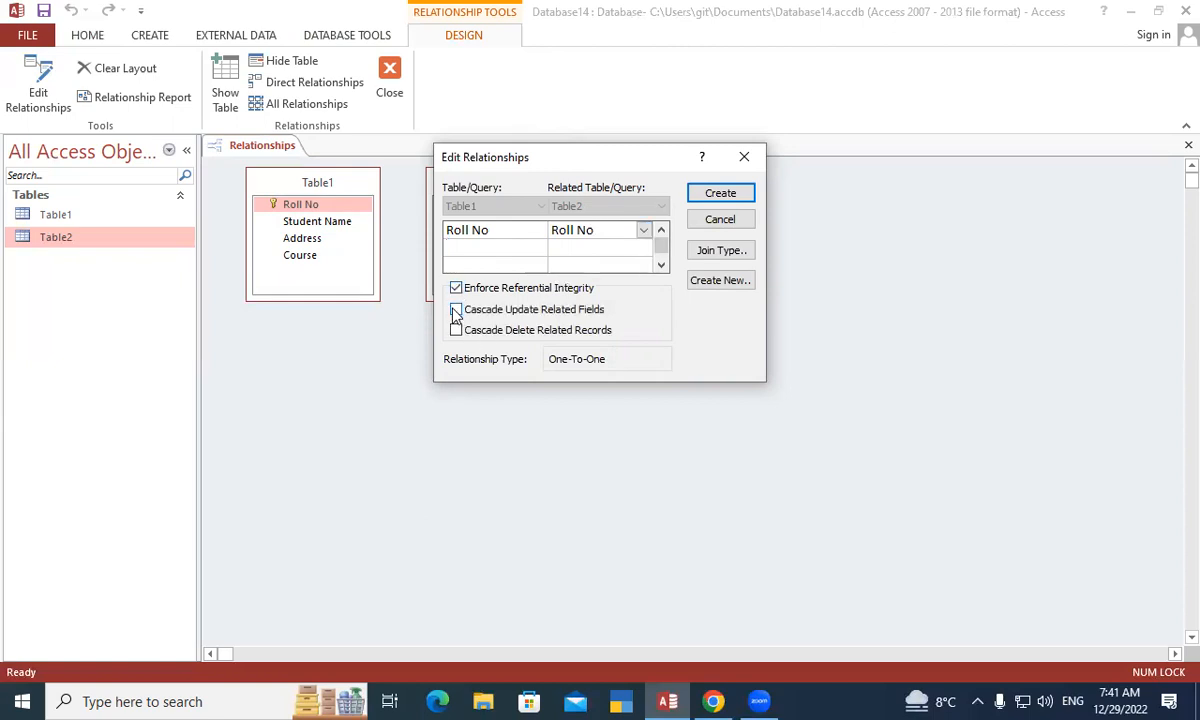
click(456, 311)
click(457, 331)
drag(505, 165, 691, 128)
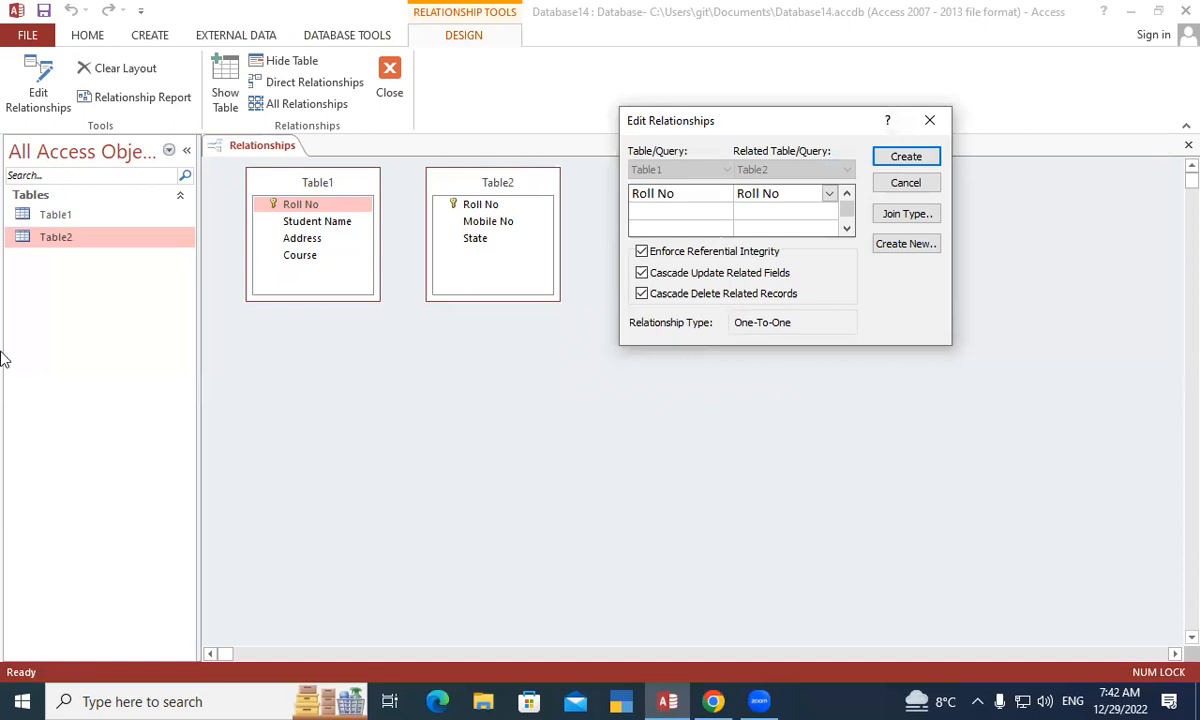
click(899, 158)
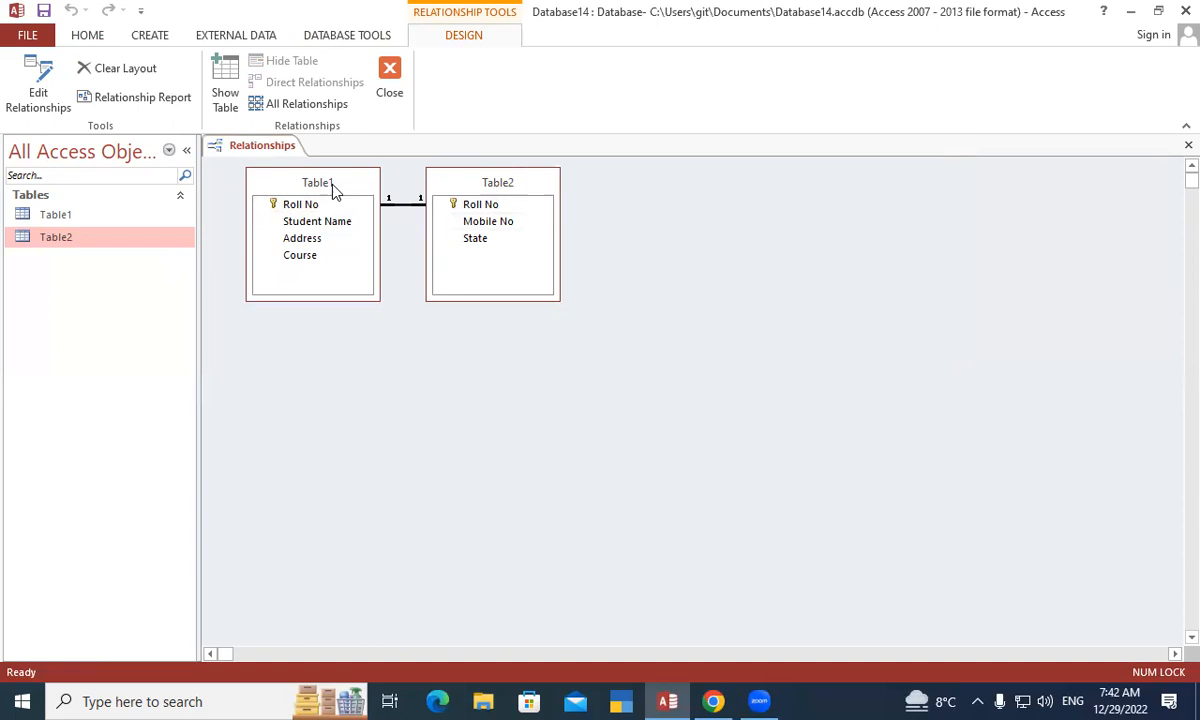
- Rearrange the Table1 and Table2 field lists side by side with a short Roll No link
drag(333, 185, 452, 413)
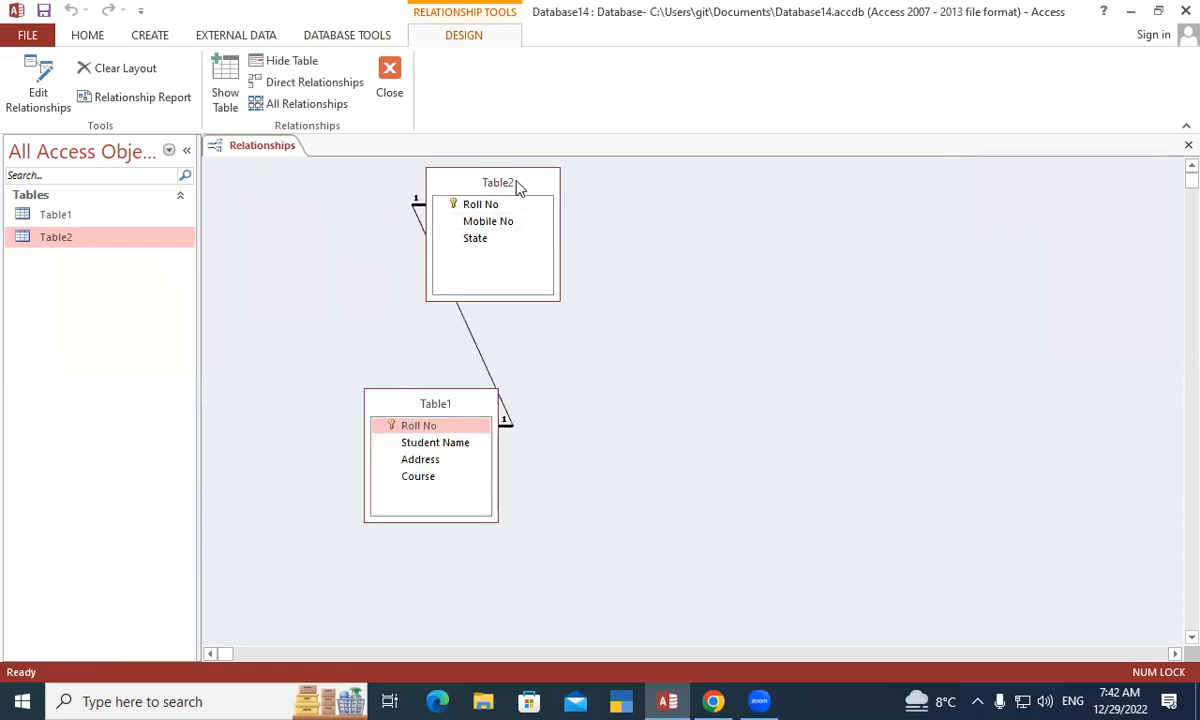
drag(518, 188, 995, 397)
drag(452, 405, 377, 213)
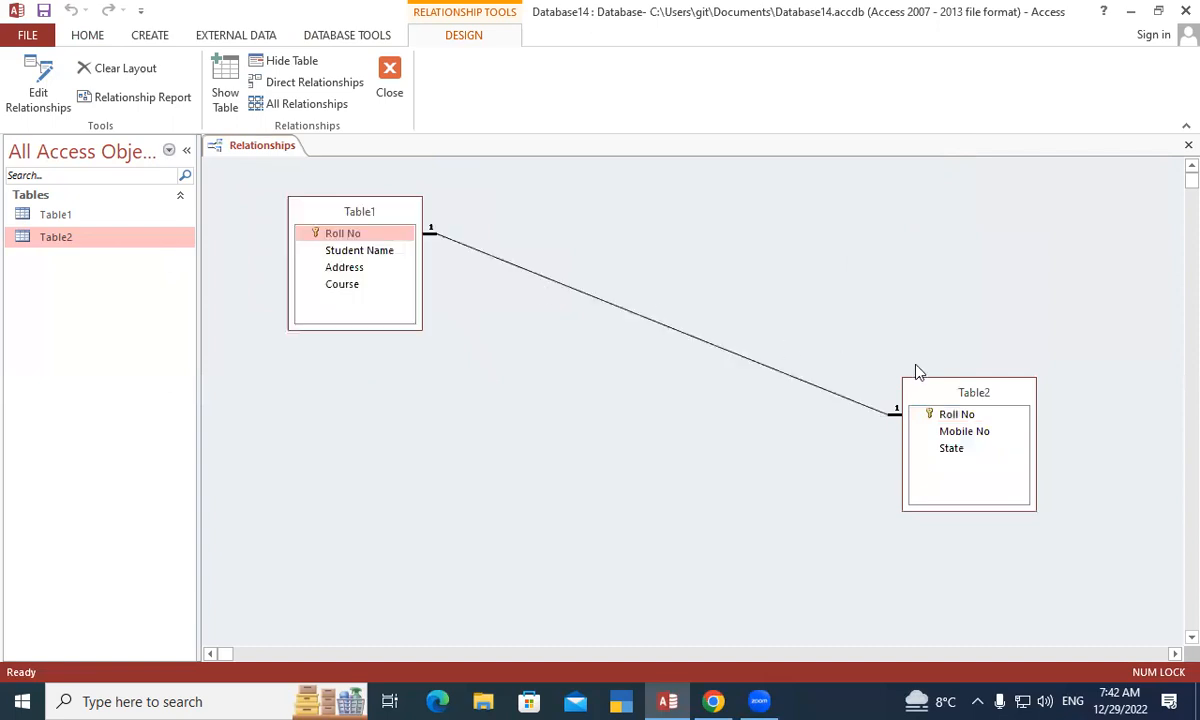
click(962, 396)
drag(962, 396, 612, 395)
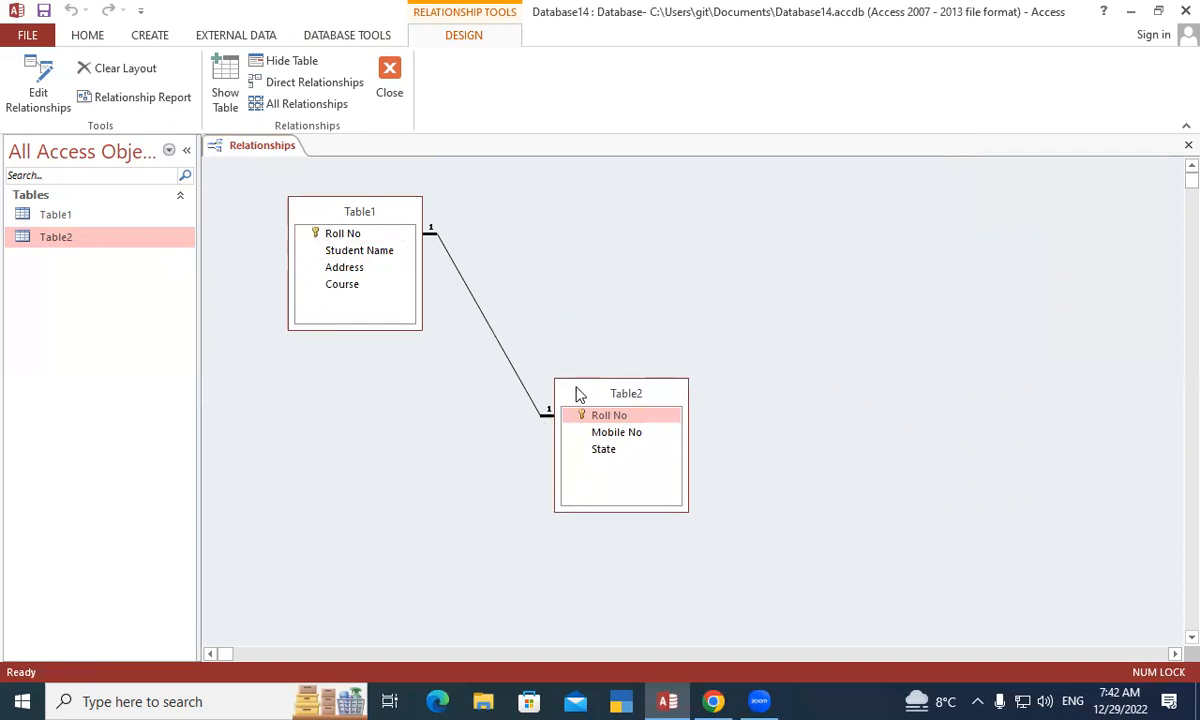
drag(577, 395, 598, 210)
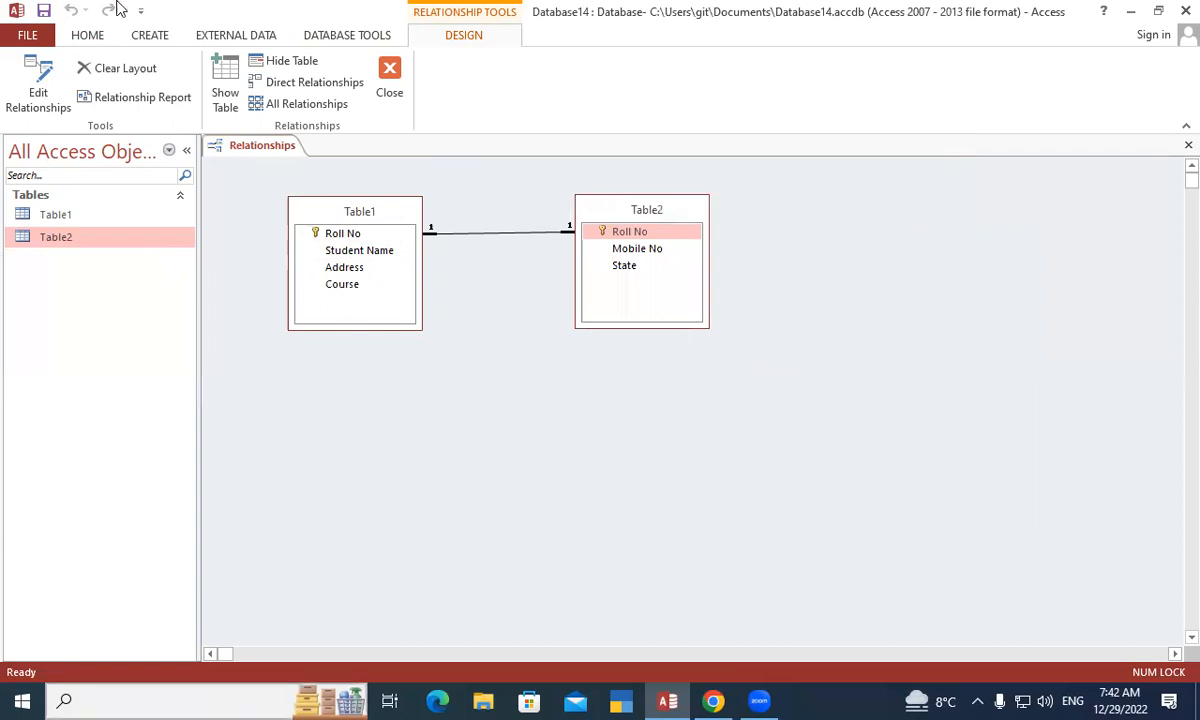
- Close the Relationships window, saving the layout changes
click(390, 85)
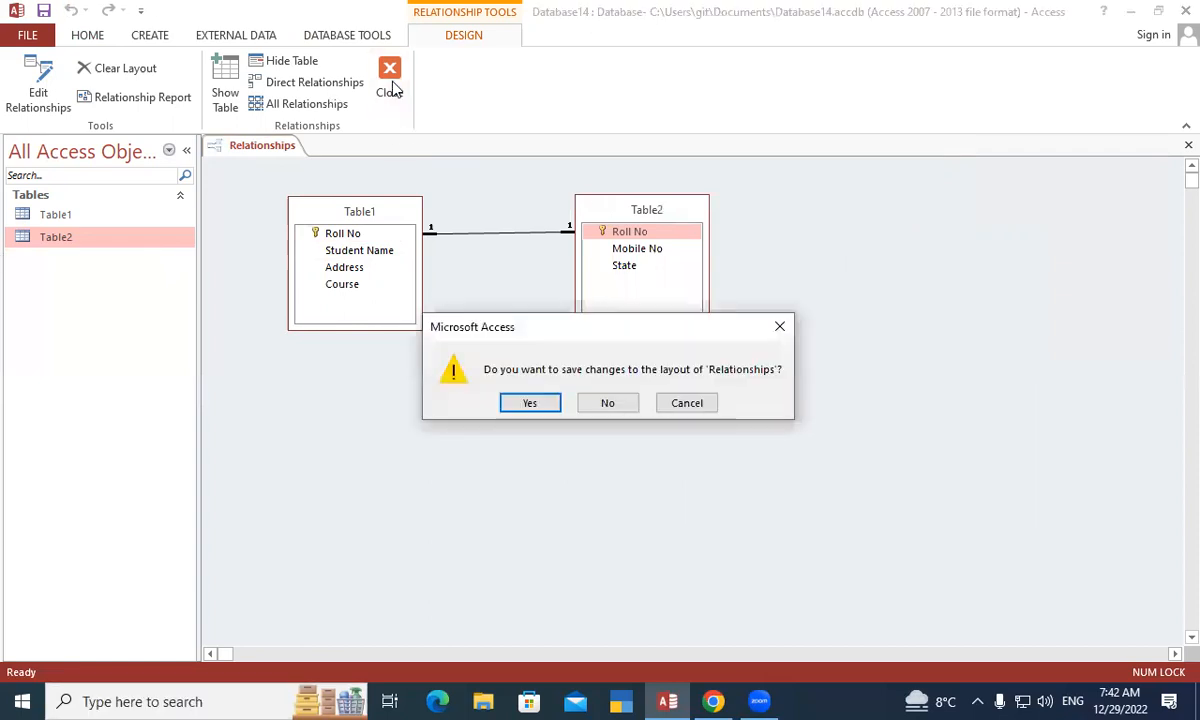
click(532, 400)
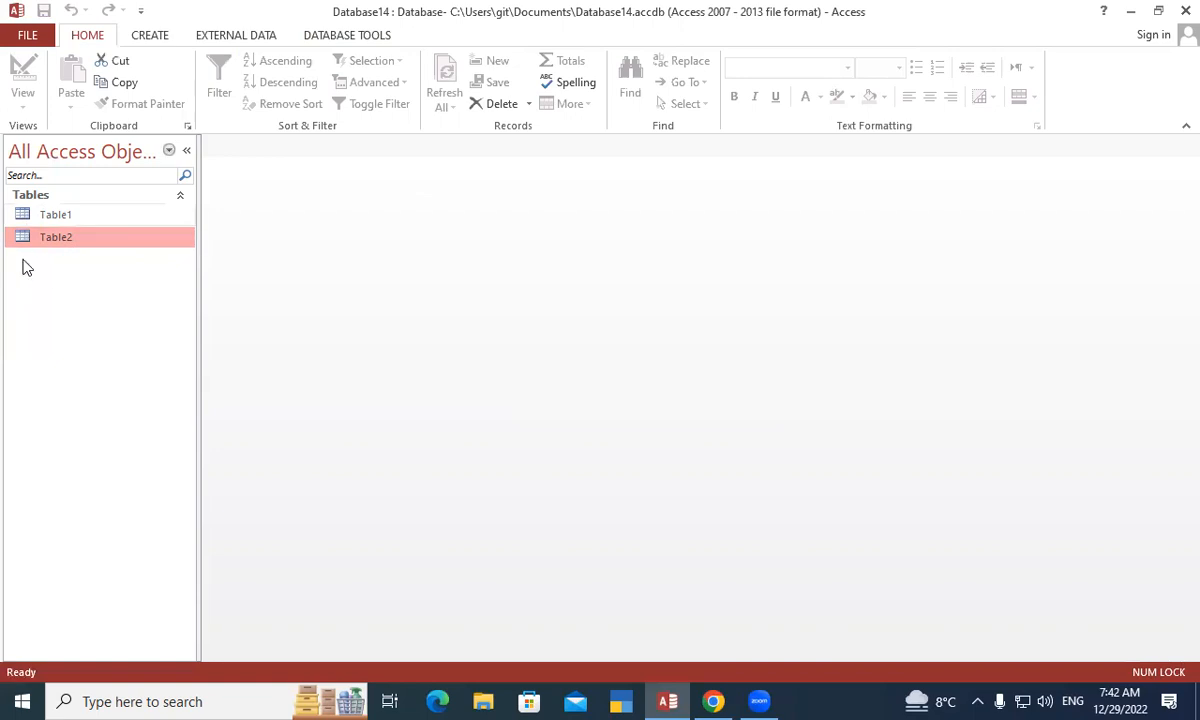
- Reopen Table1 and Table2 as datasheets, returning to Table1's student records
double_click(108, 221)
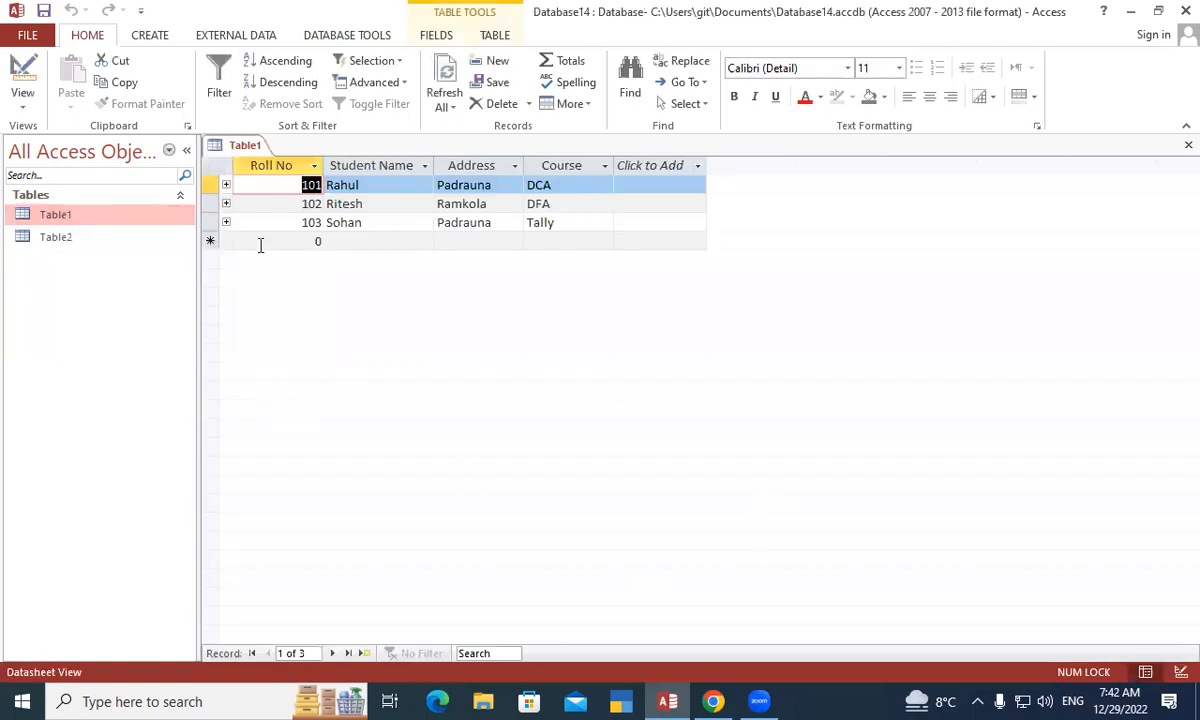
double_click(76, 237)
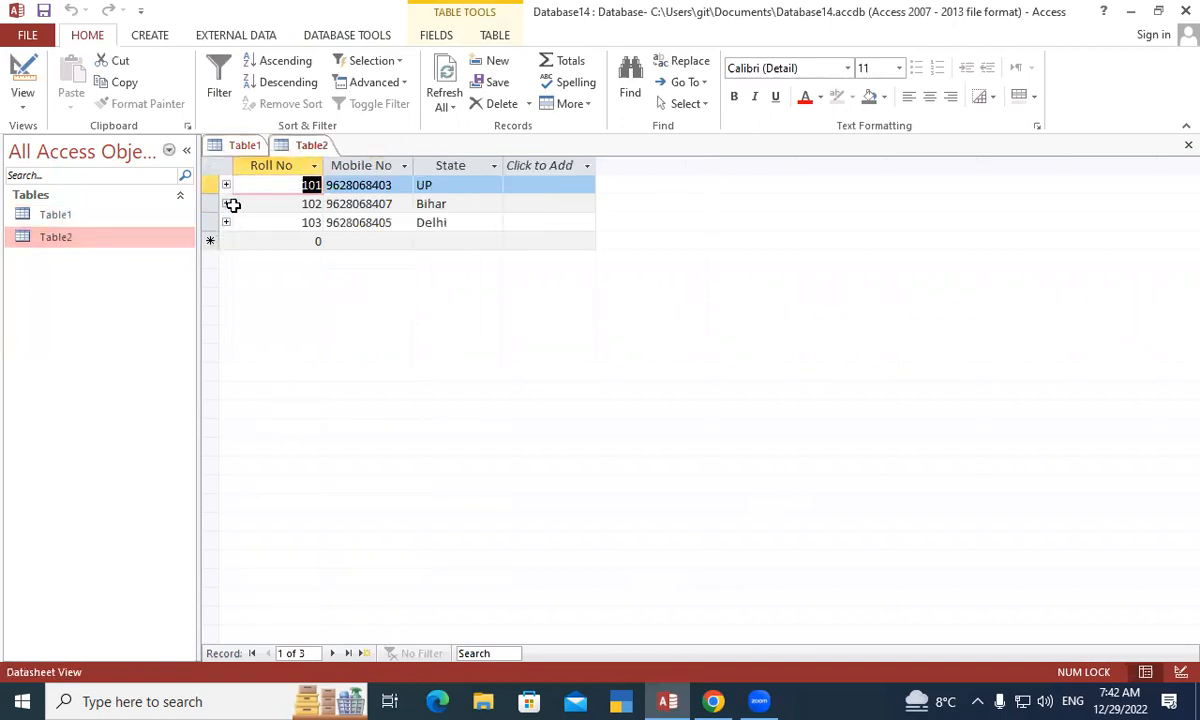
double_click(85, 214)
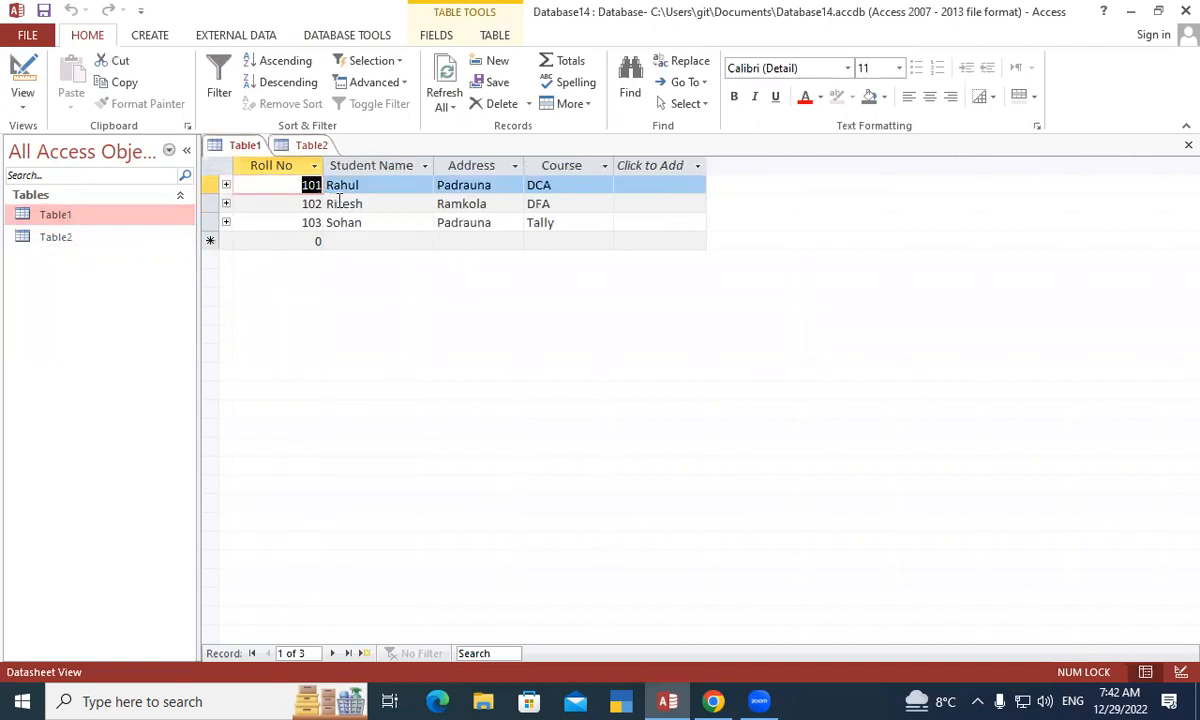
- Expand the subdatasheets of records 101, 102 and 103, then bring Table2's datasheet forward
click(226, 186)
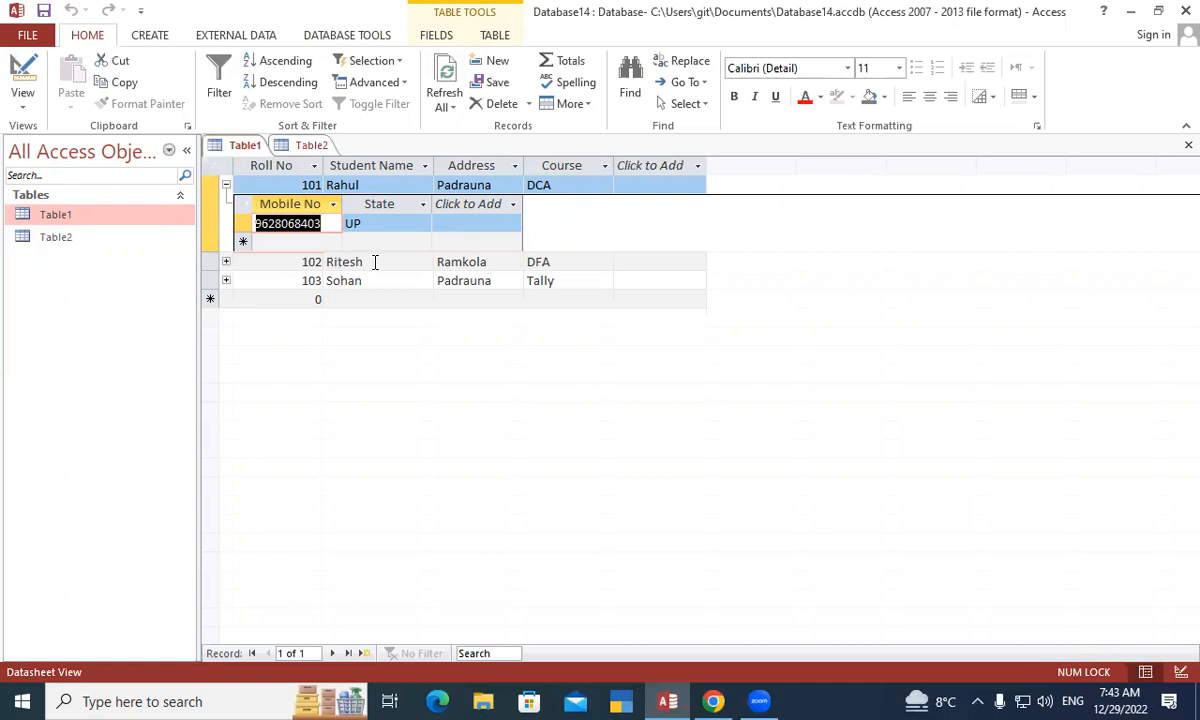
click(226, 262)
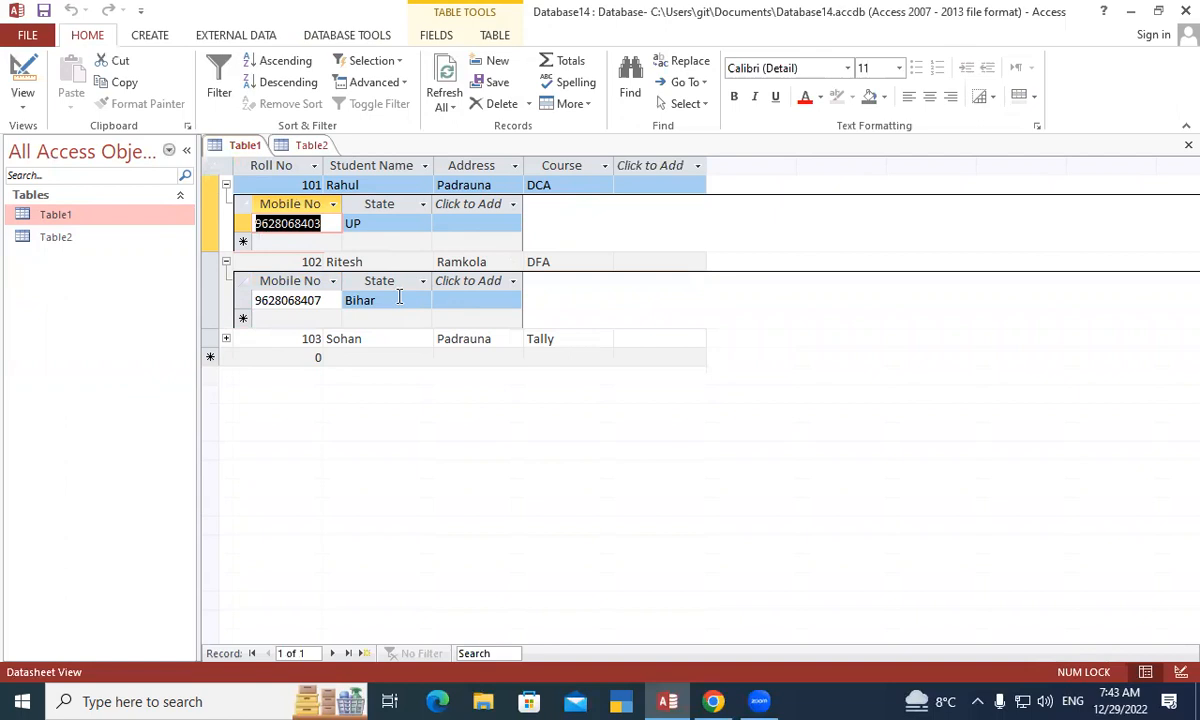
click(226, 339)
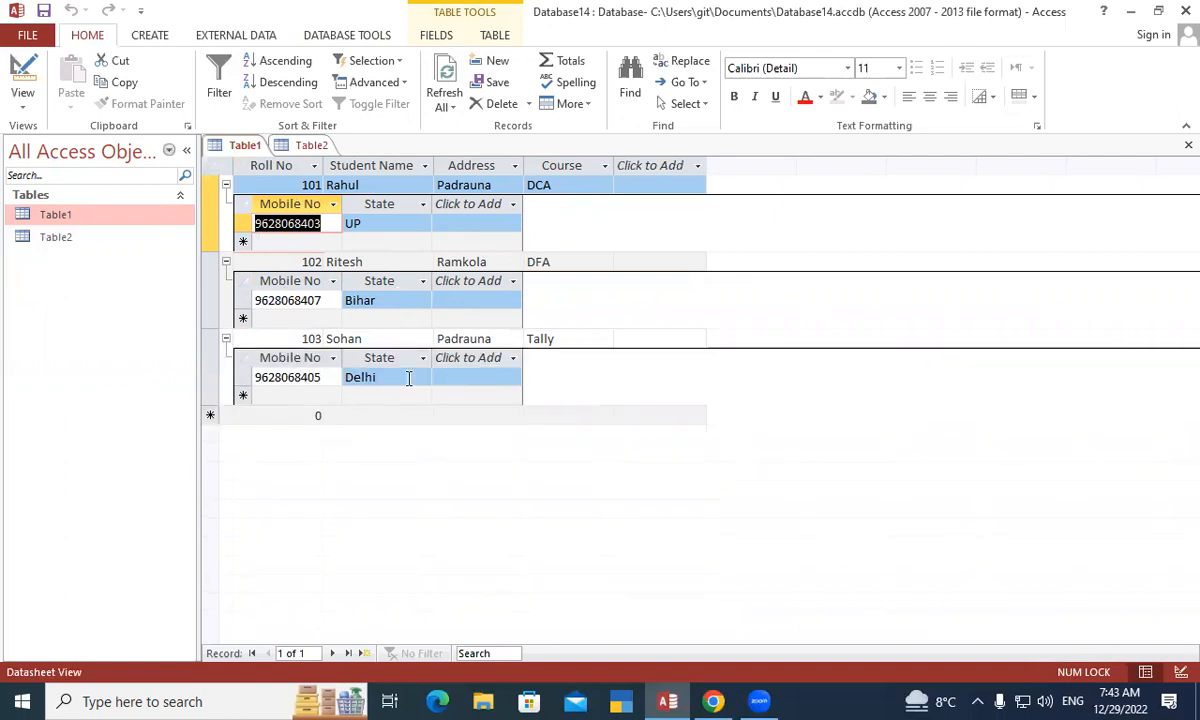
click(90, 245)
double_click(90, 246)
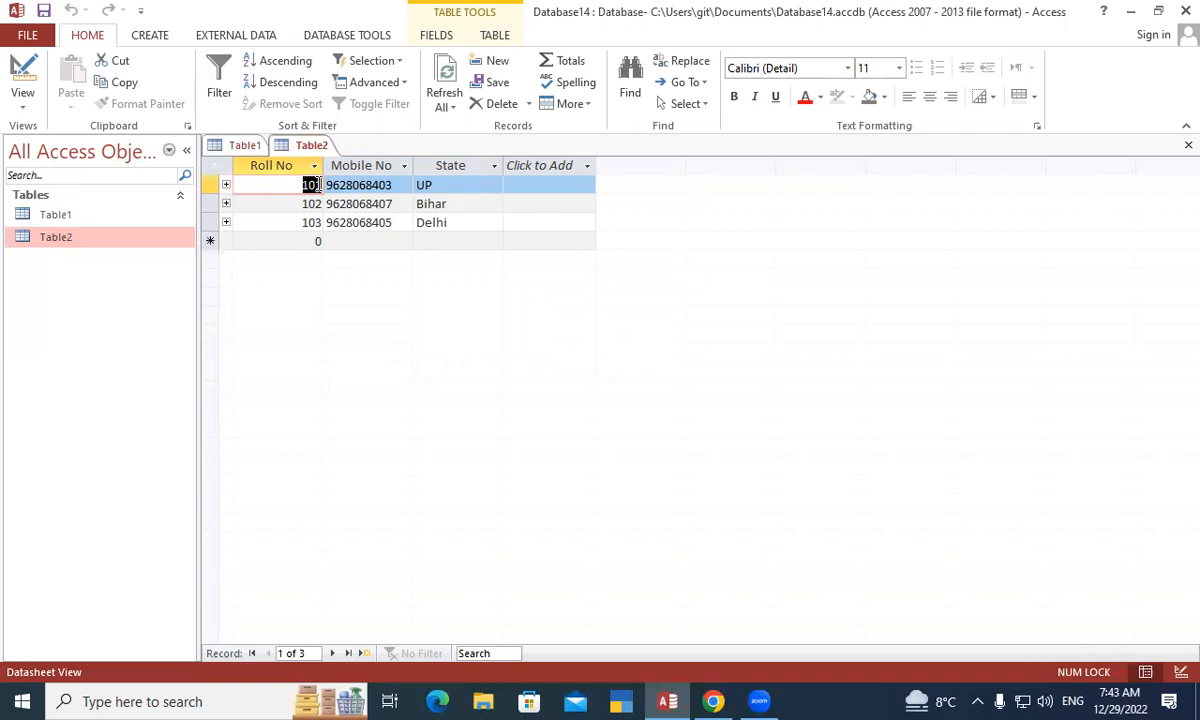
click(226, 185)
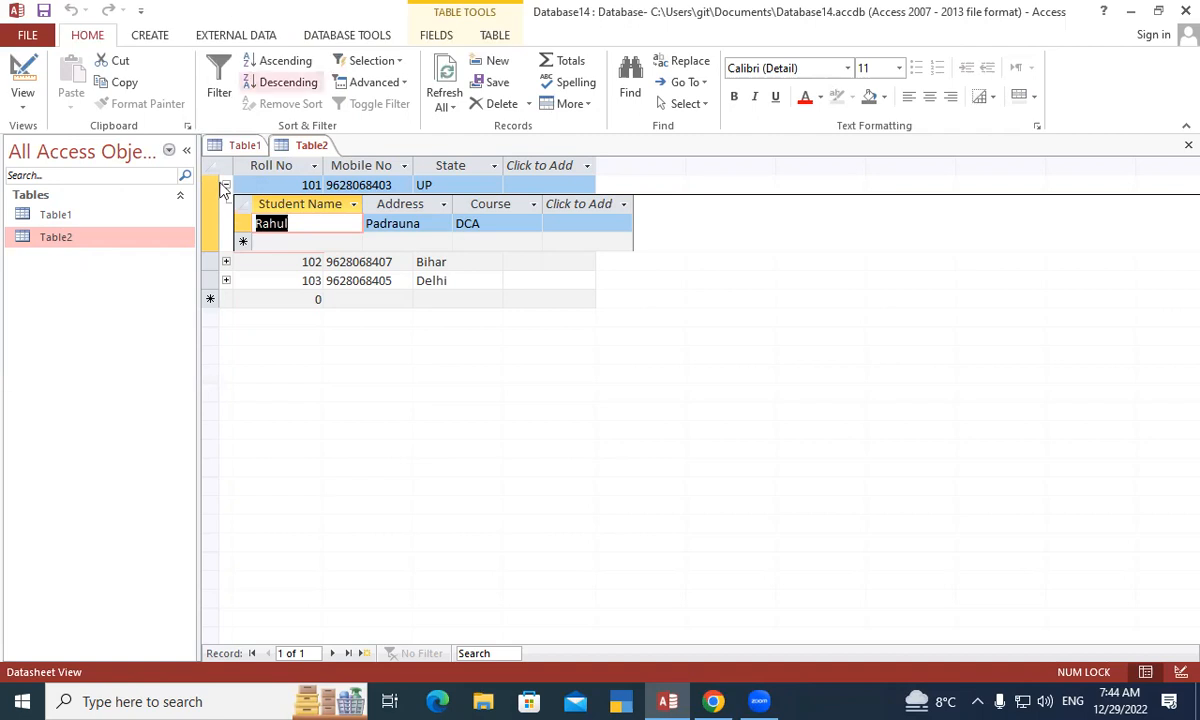
click(226, 185)
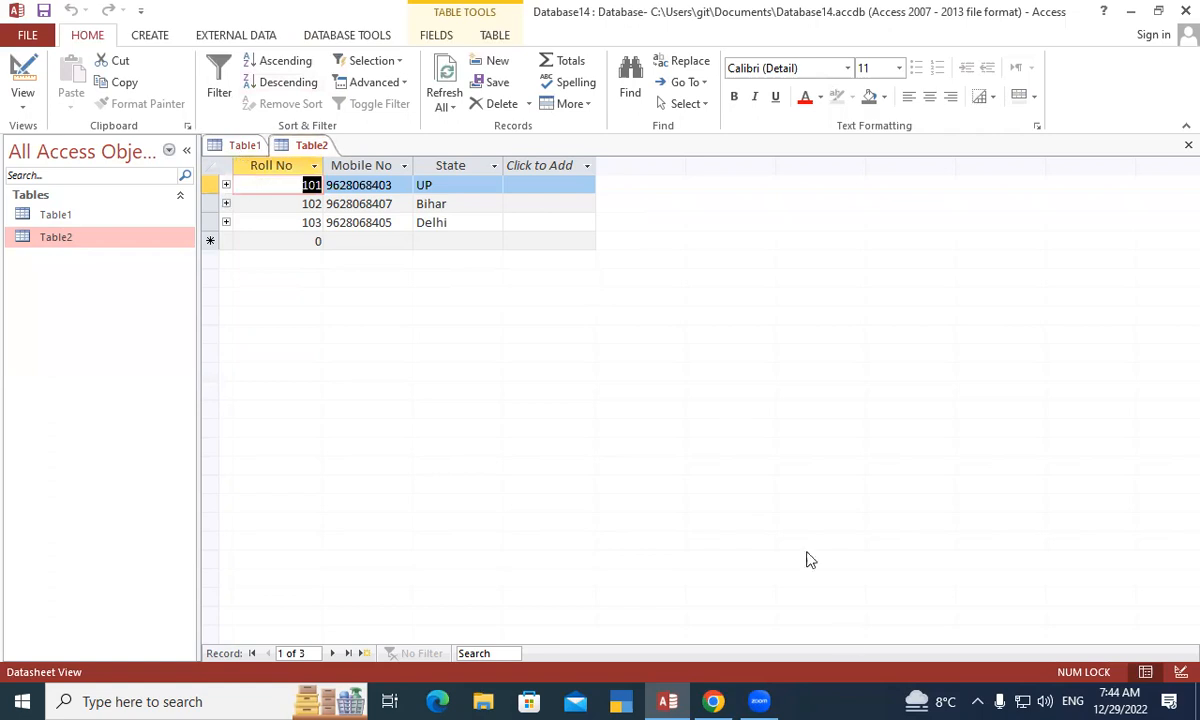
- Save Table1 and then Table2 from their datasheet tab menus
right_click(226, 141)
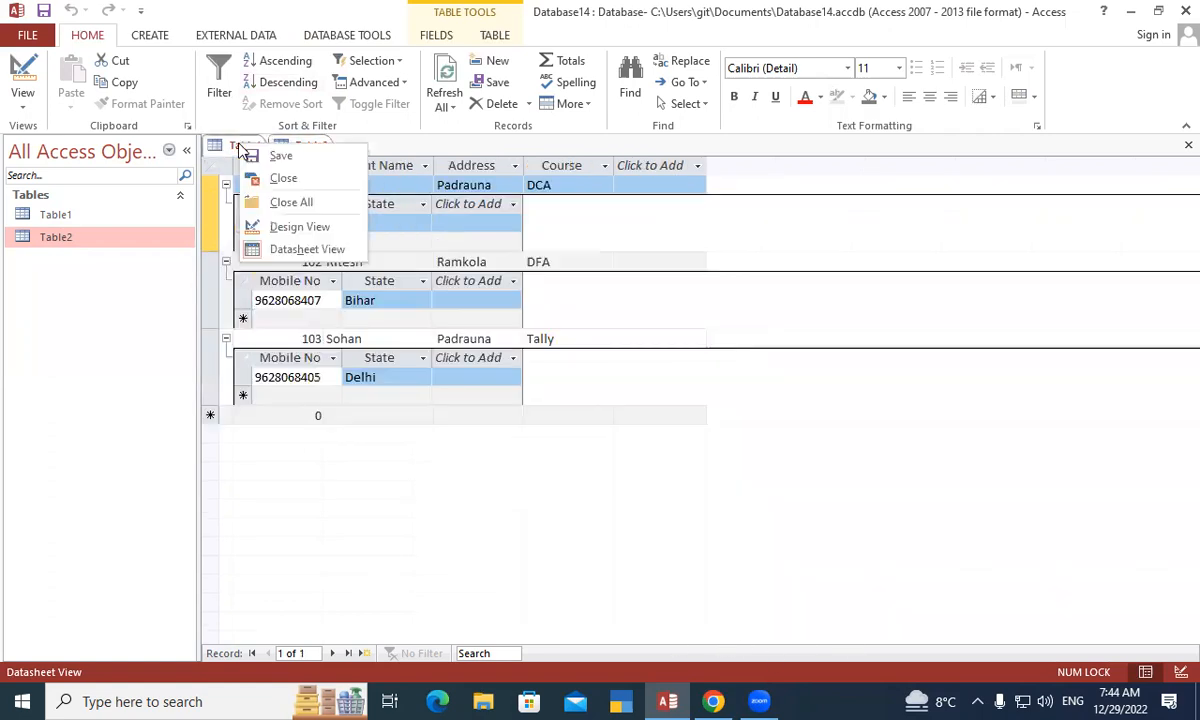
click(290, 154)
right_click(297, 150)
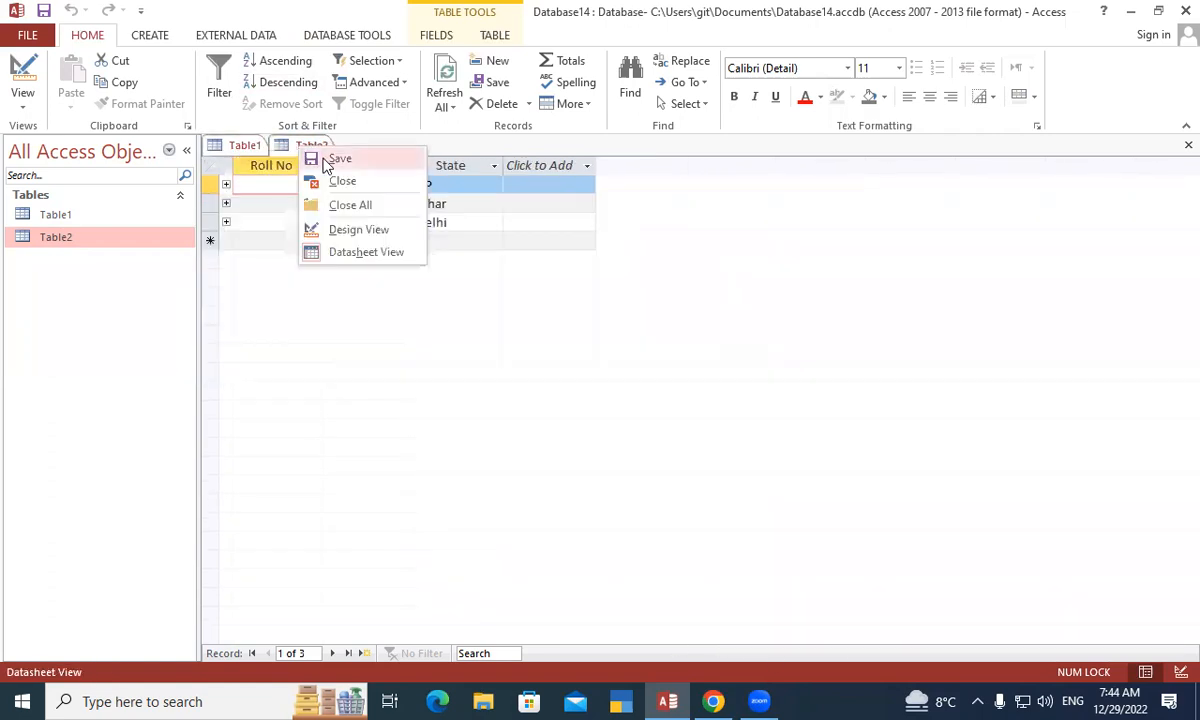
click(320, 158)
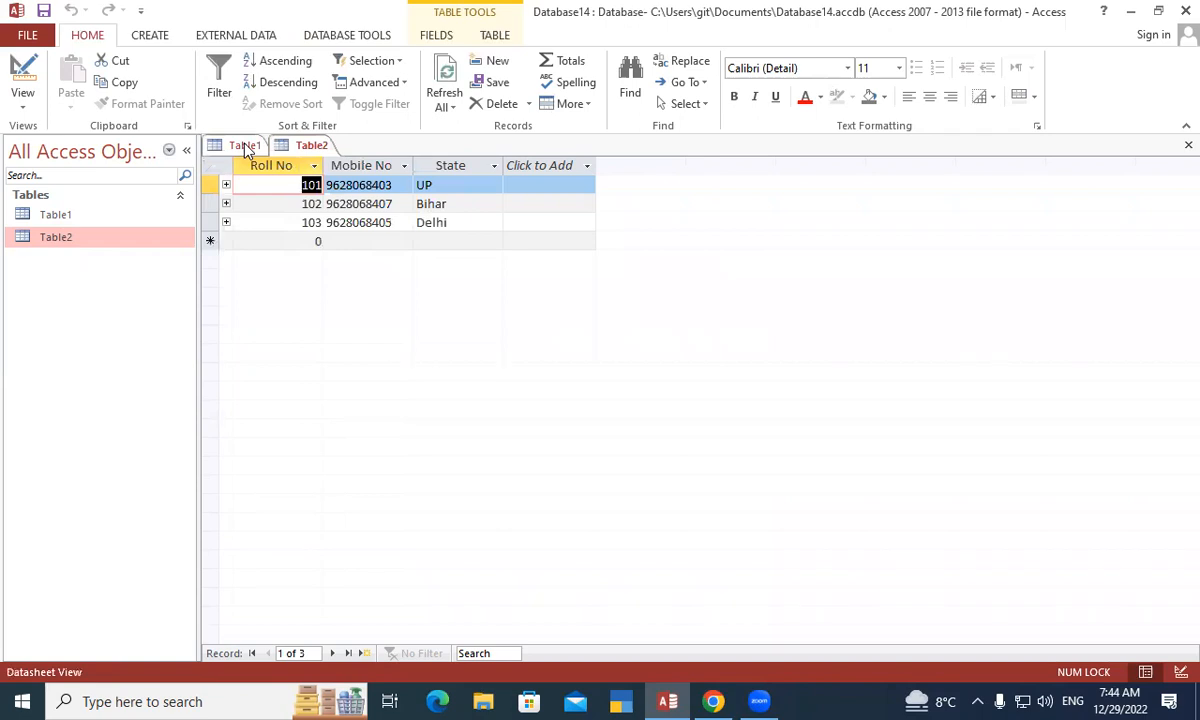